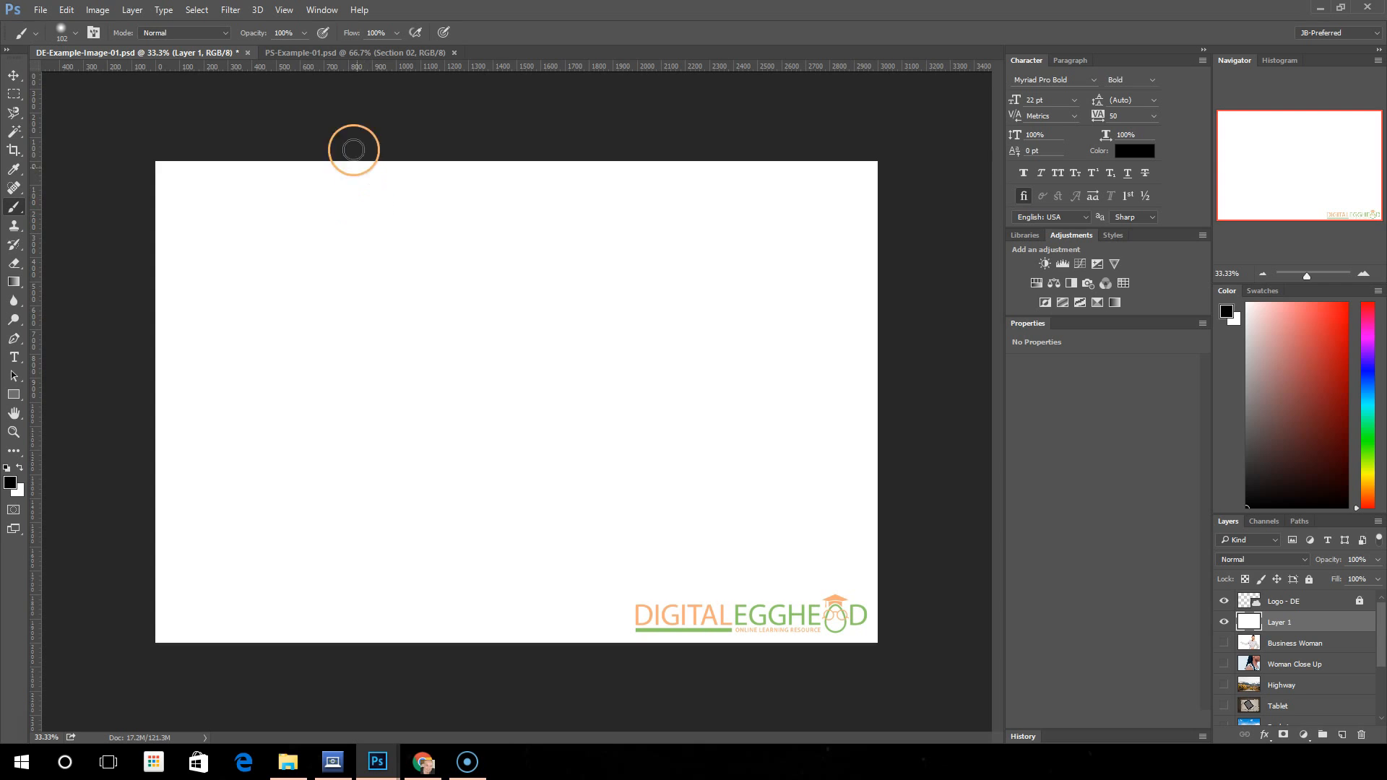
- Open the Brush settings, glance at the brush presets, and move the floating settings away from the canvas
{"action": "left_click", "coordinate": [323, 10]}
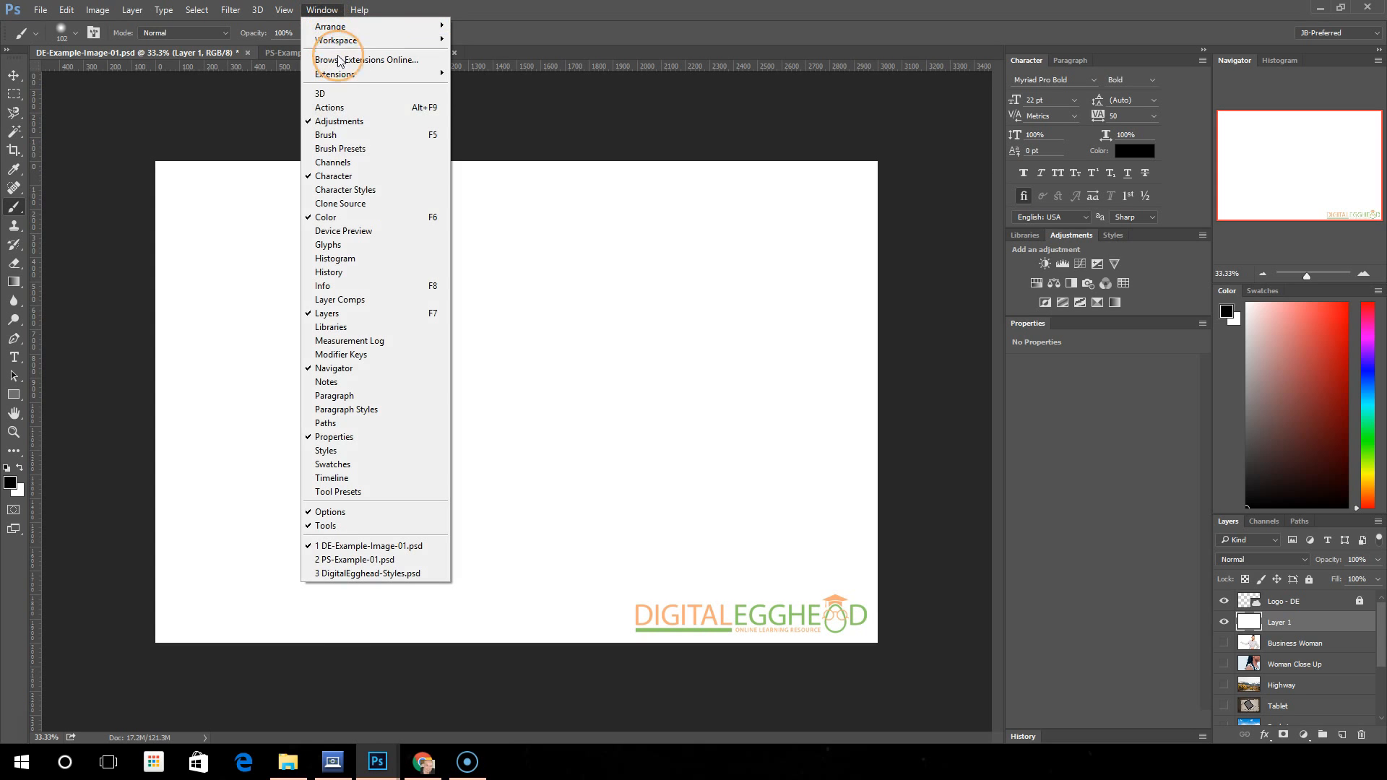
{"action": "left_click", "coordinate": [356, 135]}
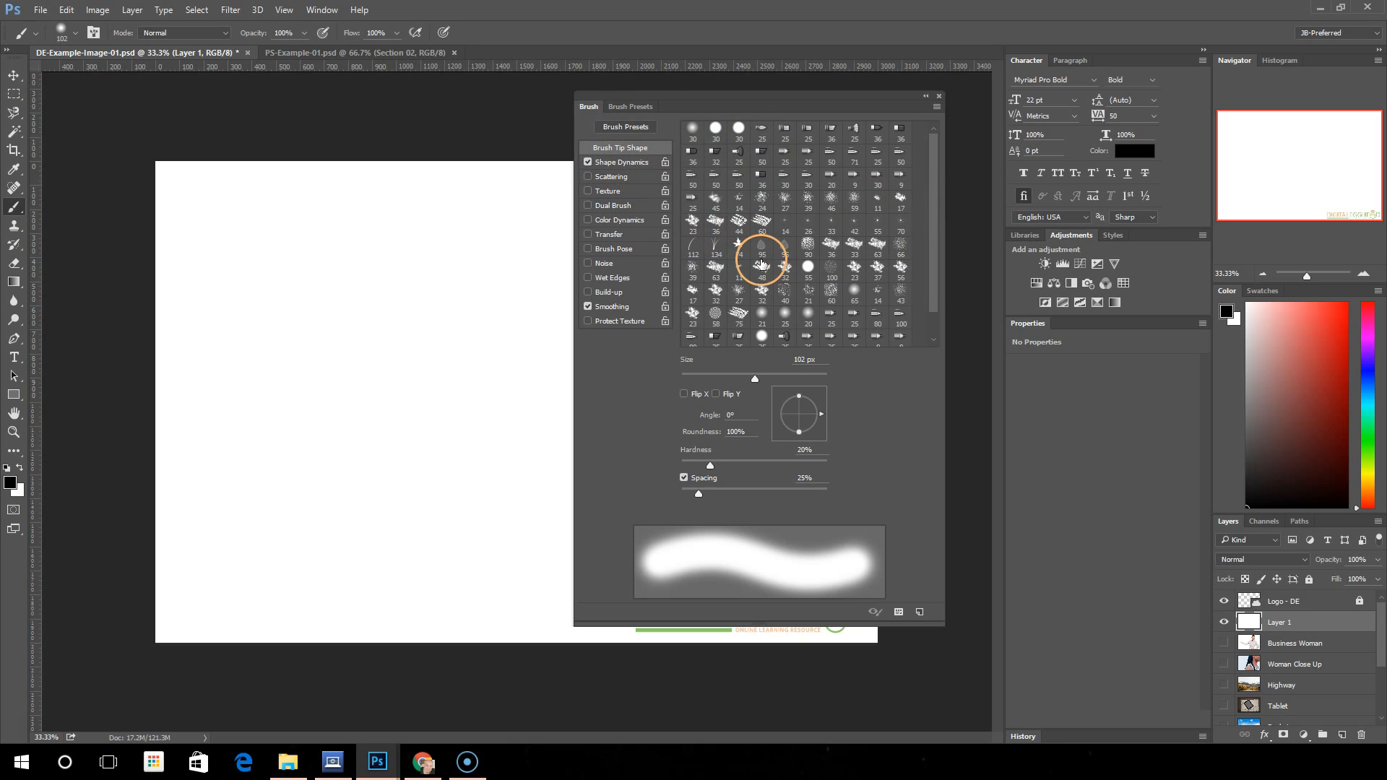
{"action": "left_click", "coordinate": [633, 106]}
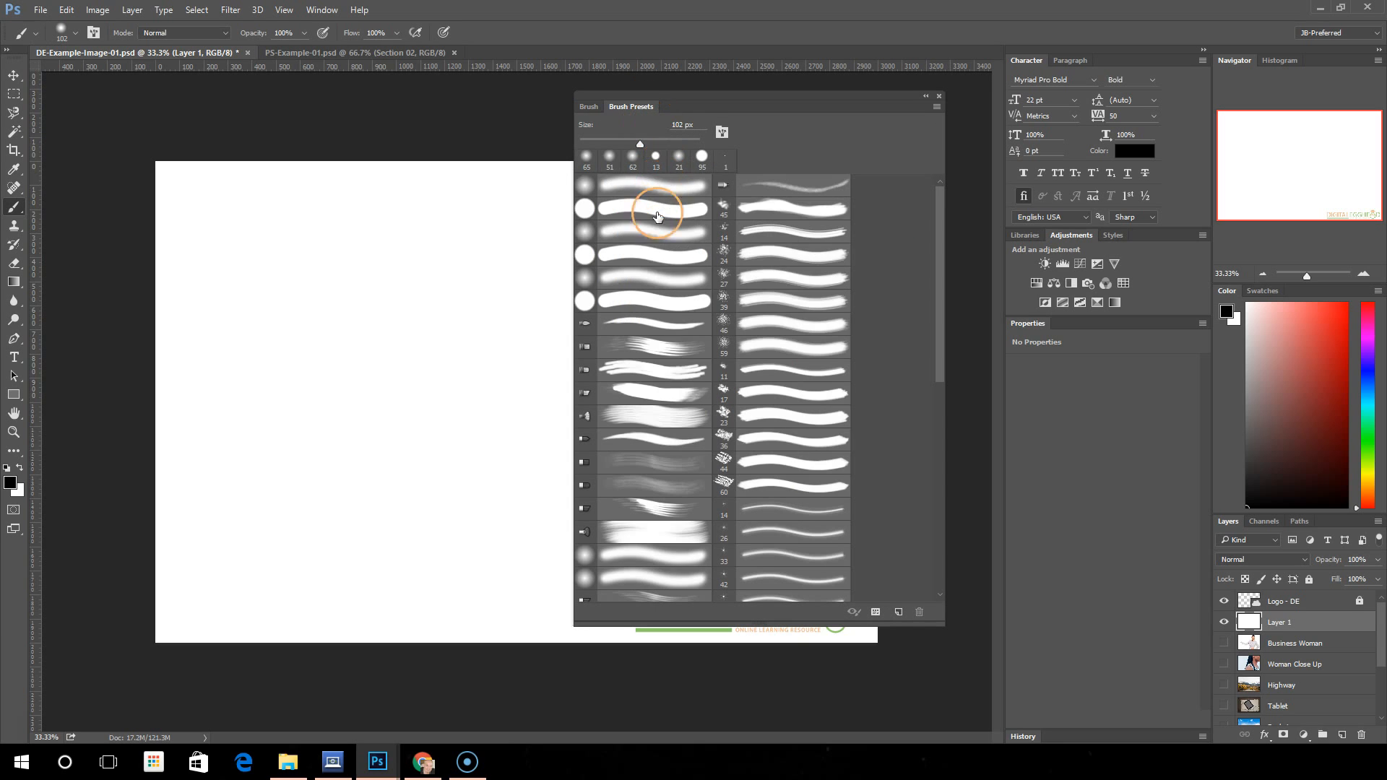
{"action": "left_click", "coordinate": [596, 107]}
{"action": "left_click_drag", "start_coordinate": [614, 97], "coordinate": [930, 110]}
- Paint a small zigzag in the canvas's upper-left area with the soft round 30 px tip, and compare that tip with the hard round ones
{"action": "left_click", "coordinate": [1013, 146]}
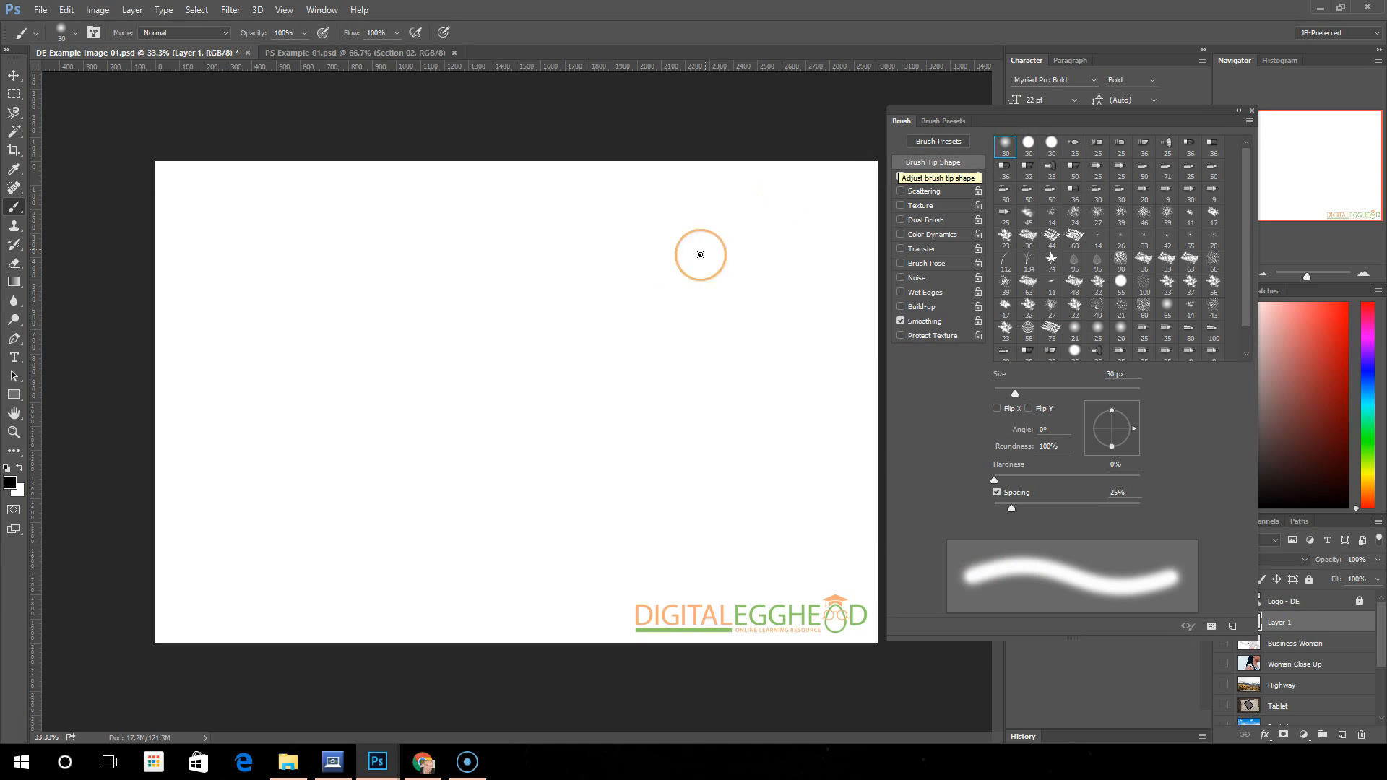
{"action": "mouse_move", "coordinate": [208, 279]}
{"action": "left_mouse_down"}
{"action": "mouse_move", "coordinate": [250, 258]}
{"action": "mouse_move", "coordinate": [218, 288]}
{"action": "mouse_move", "coordinate": [247, 288]}
{"action": "mouse_move", "coordinate": [230, 317]}
{"action": "mouse_move", "coordinate": [271, 312]}
{"action": "left_mouse_up"}
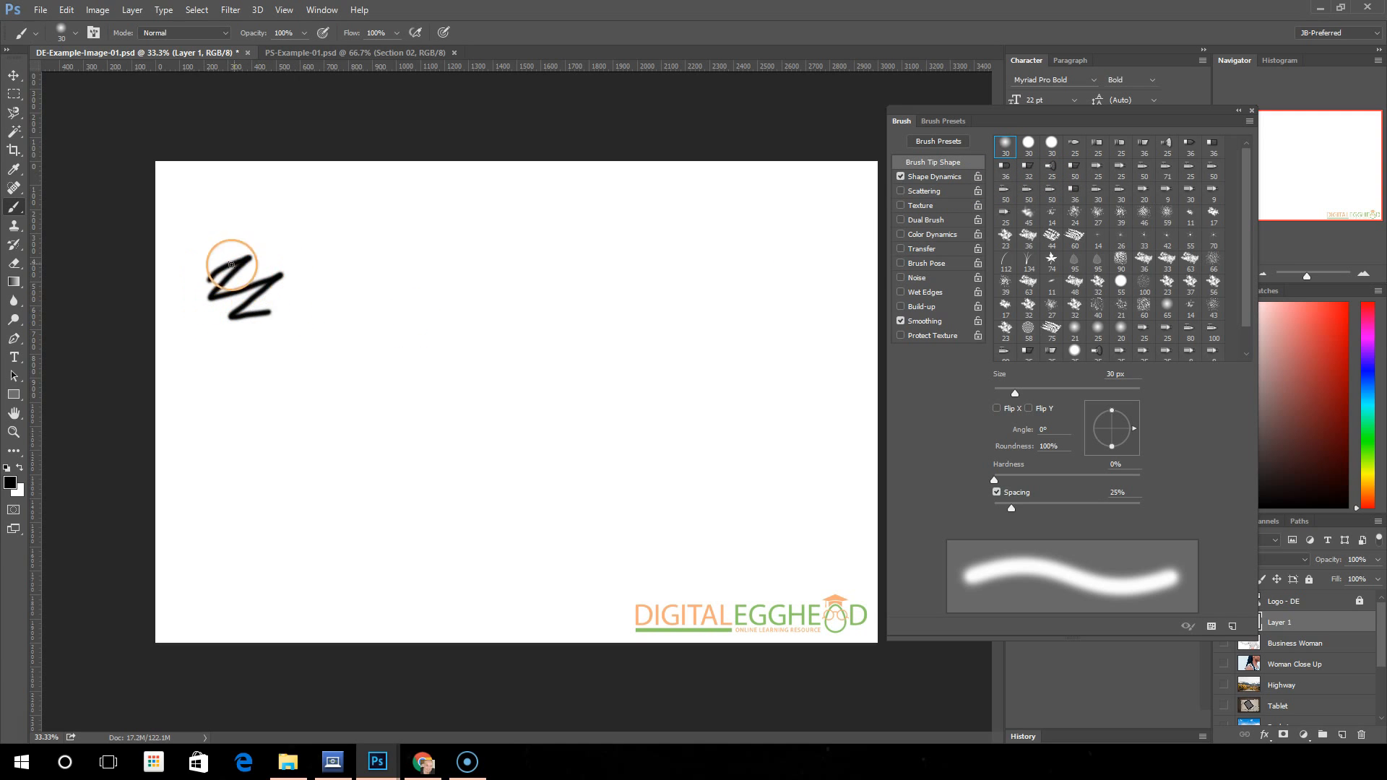
{"action": "left_click", "coordinate": [1029, 143]}
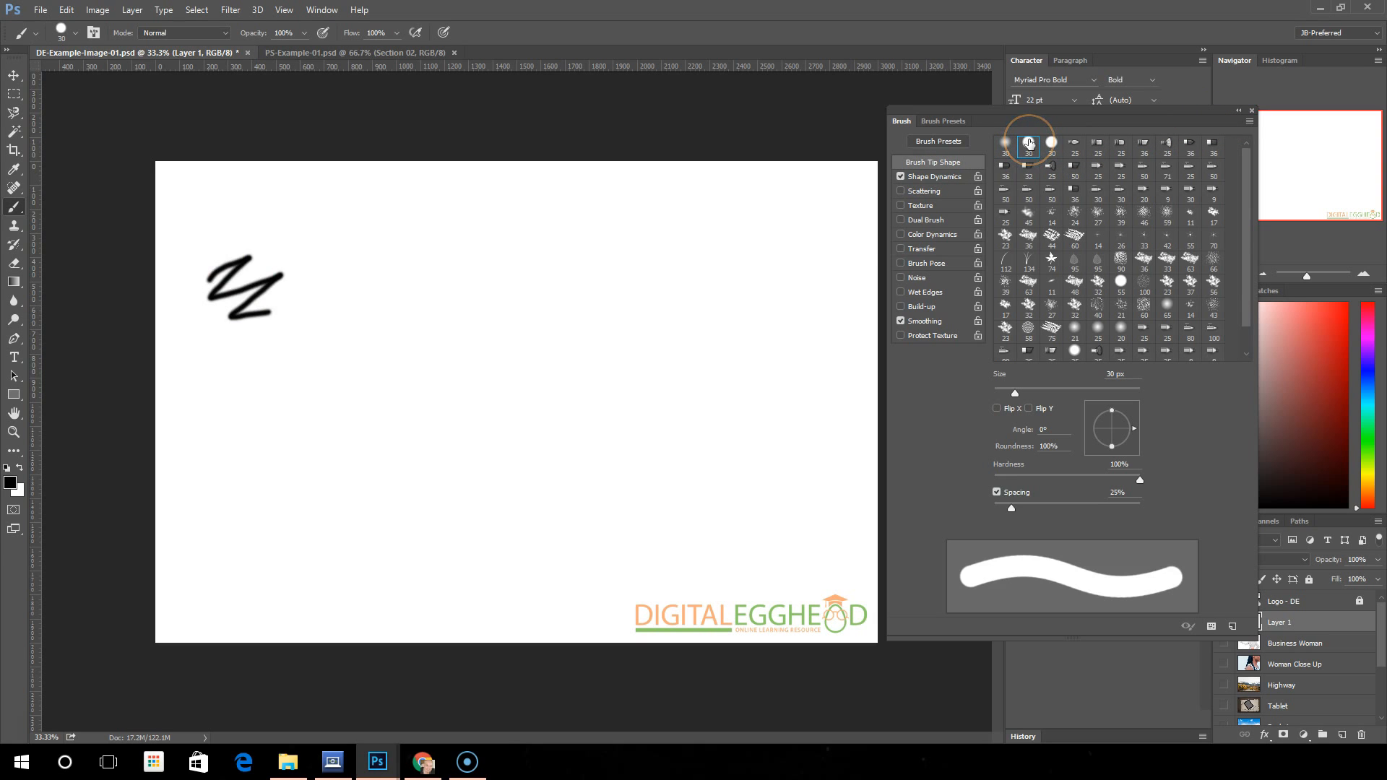
{"action": "left_click", "coordinate": [1053, 144]}
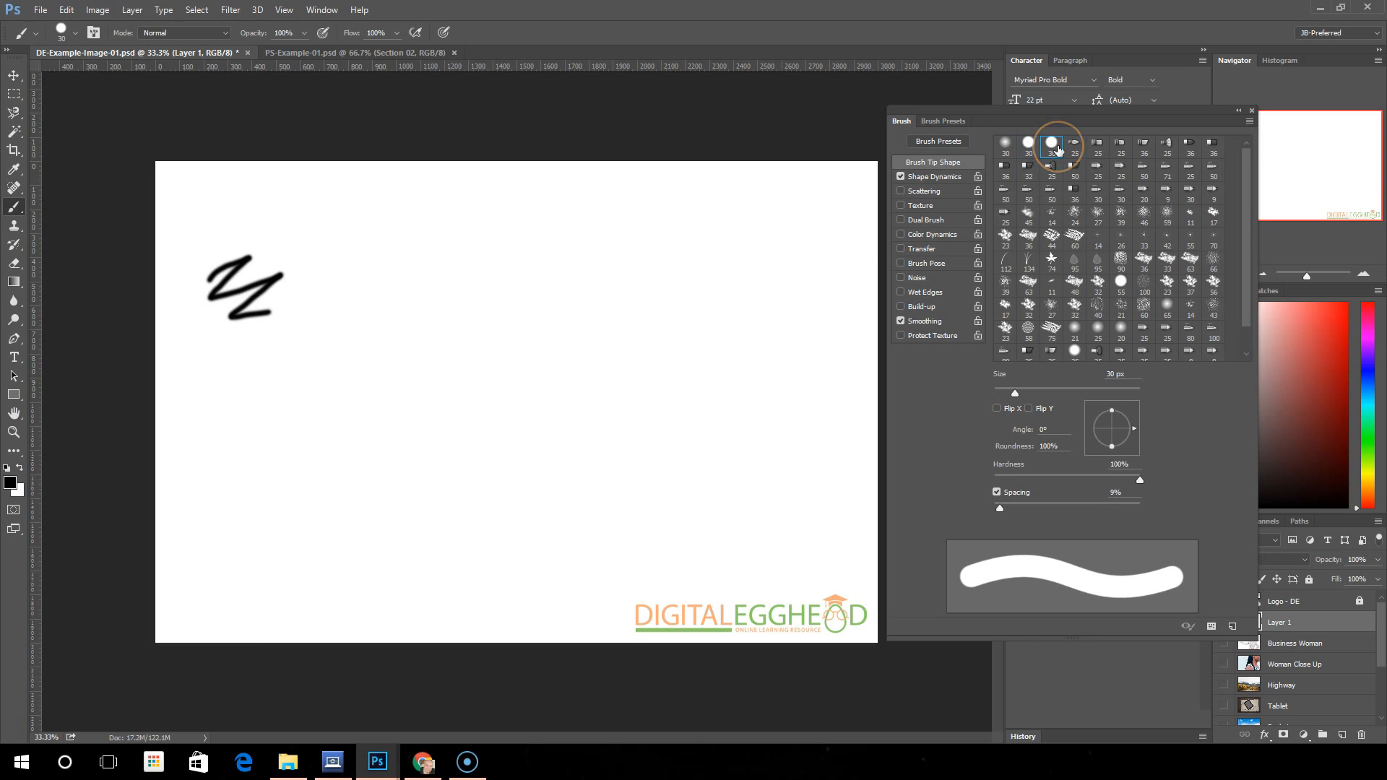
{"action": "left_click", "coordinate": [1028, 145]}
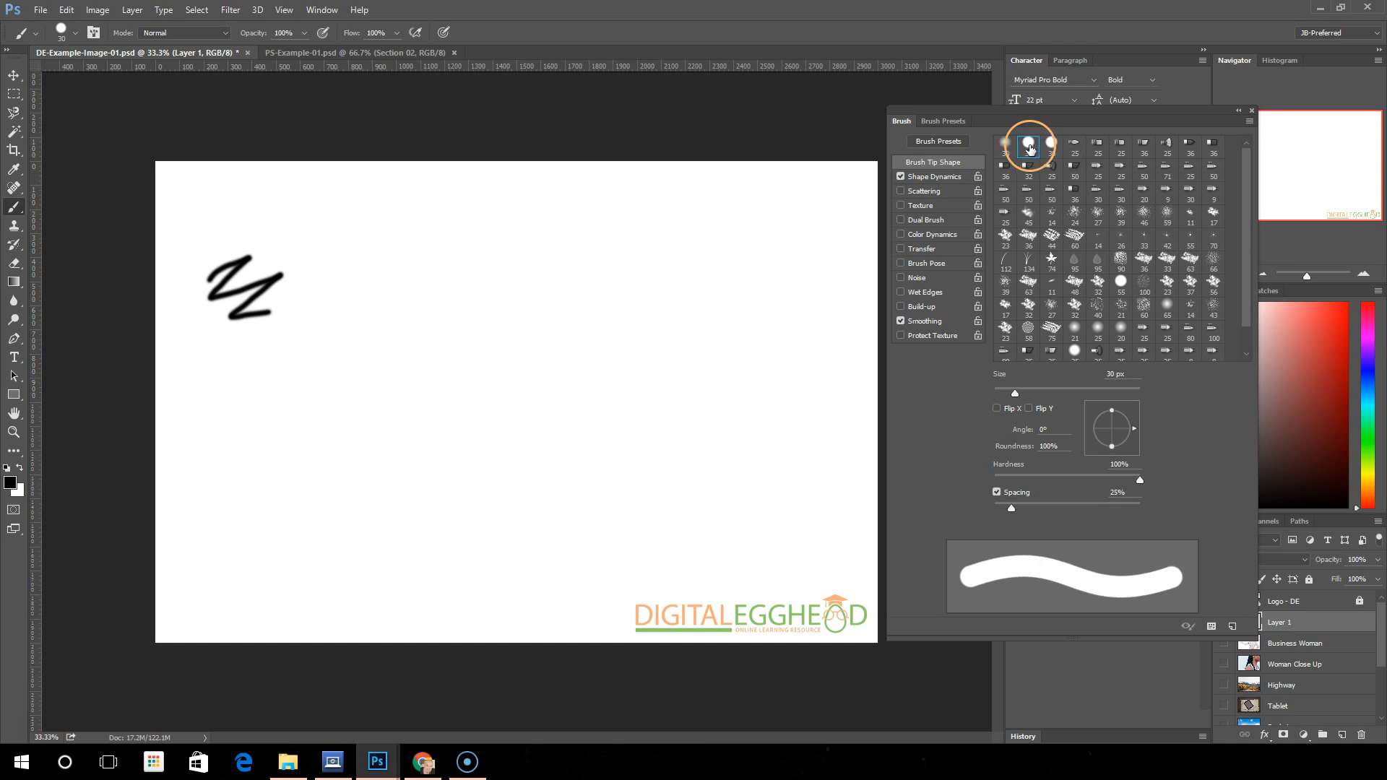
{"action": "left_click", "coordinate": [1004, 145]}
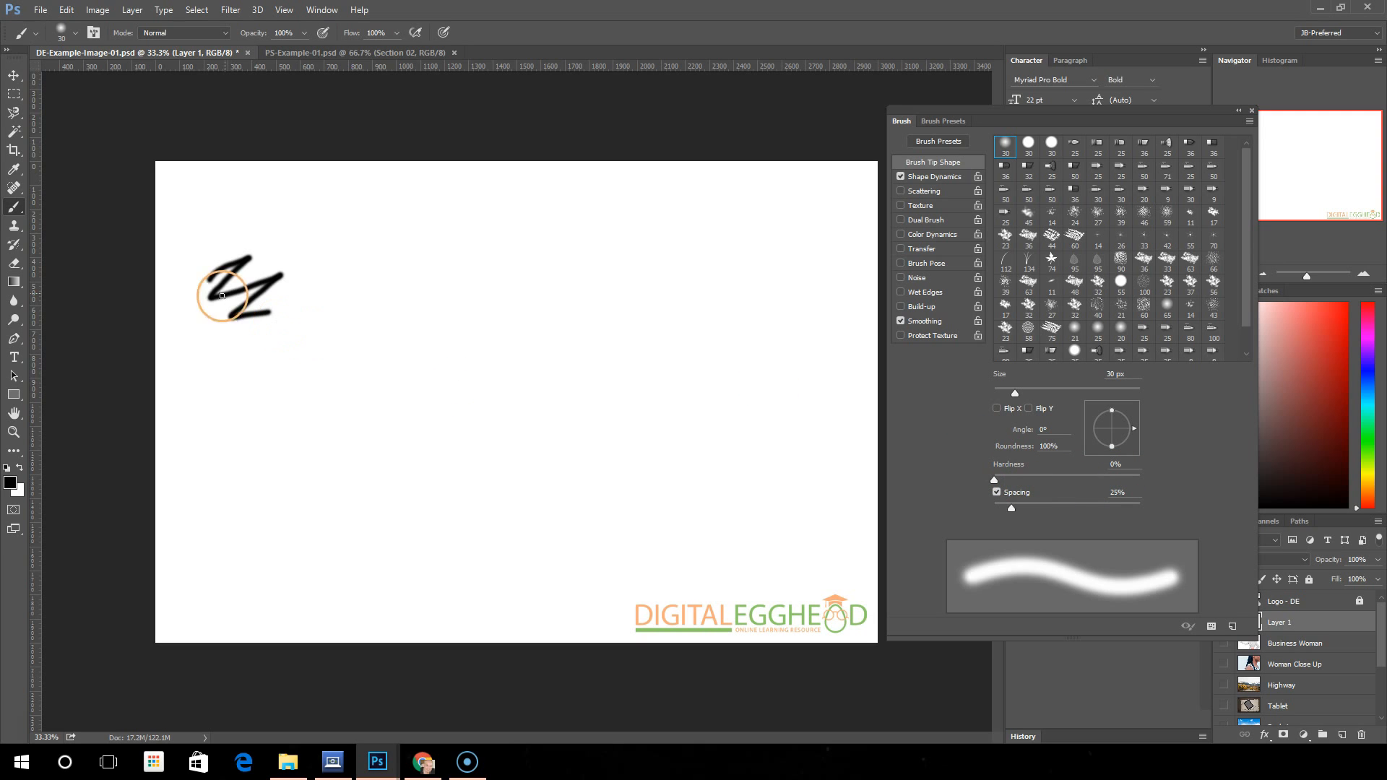
- Paint a second zigzag beside the soft one using the first hard round 30 px tip at 100% hardness
{"action": "left_click", "coordinate": [1036, 158]}
{"action": "left_click", "coordinate": [1139, 480]}
{"action": "mouse_move", "coordinate": [261, 240]}
{"action": "left_mouse_down"}
{"action": "mouse_move", "coordinate": [299, 258]}
{"action": "mouse_move", "coordinate": [319, 294]}
{"action": "left_mouse_up"}
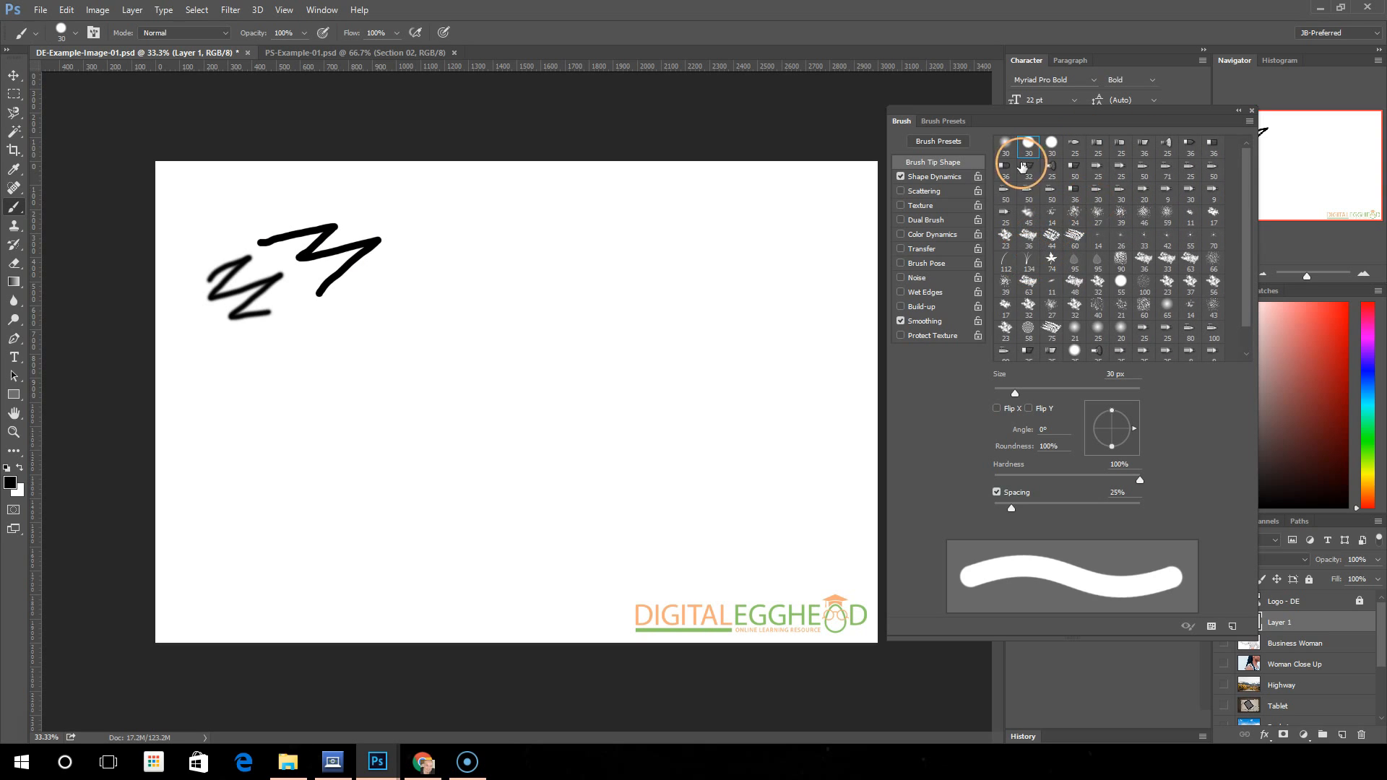
- Paint a dense wavy stroke with the 134 px grass tip, and separate grass tufts below it with Spacing at 193%
{"action": "left_click", "coordinate": [1027, 260]}
{"action": "mouse_move", "coordinate": [247, 474]}
{"action": "left_mouse_down"}
{"action": "mouse_move", "coordinate": [294, 477]}
{"action": "mouse_move", "coordinate": [362, 471]}
{"action": "mouse_move", "coordinate": [299, 446]}
{"action": "mouse_move", "coordinate": [244, 454]}
{"action": "left_mouse_up"}
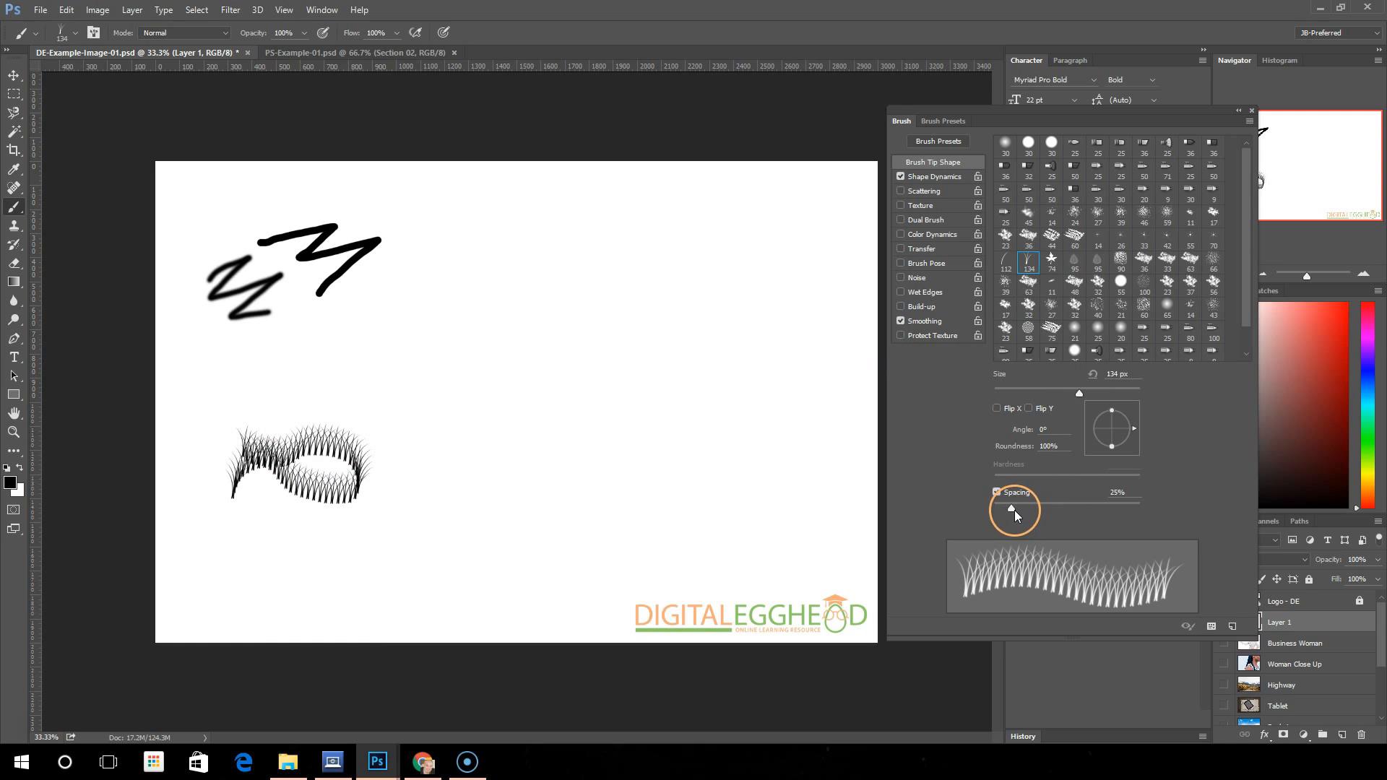
{"action": "mouse_move", "coordinate": [1013, 509]}
{"action": "left_mouse_down"}
{"action": "mouse_move", "coordinate": [1118, 509]}
{"action": "mouse_move", "coordinate": [1100, 506]}
{"action": "left_mouse_up"}
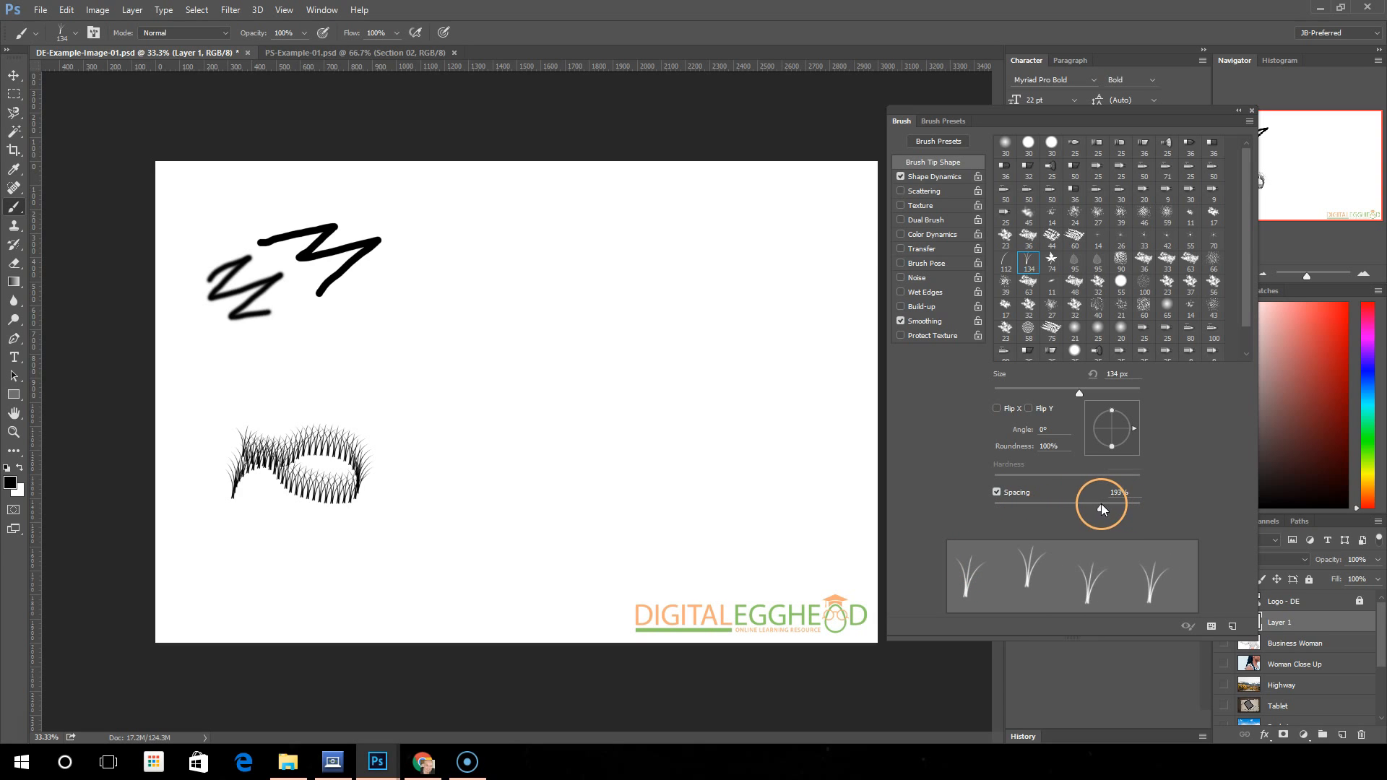
{"action": "mouse_move", "coordinate": [432, 577]}
{"action": "left_mouse_down"}
{"action": "mouse_move", "coordinate": [414, 557]}
{"action": "mouse_move", "coordinate": [291, 570]}
{"action": "mouse_move", "coordinate": [344, 551]}
{"action": "mouse_move", "coordinate": [427, 555]}
{"action": "mouse_move", "coordinate": [452, 571]}
{"action": "mouse_move", "coordinate": [303, 598]}
{"action": "mouse_move", "coordinate": [257, 576]}
{"action": "mouse_move", "coordinate": [462, 586]}
{"action": "left_mouse_up"}
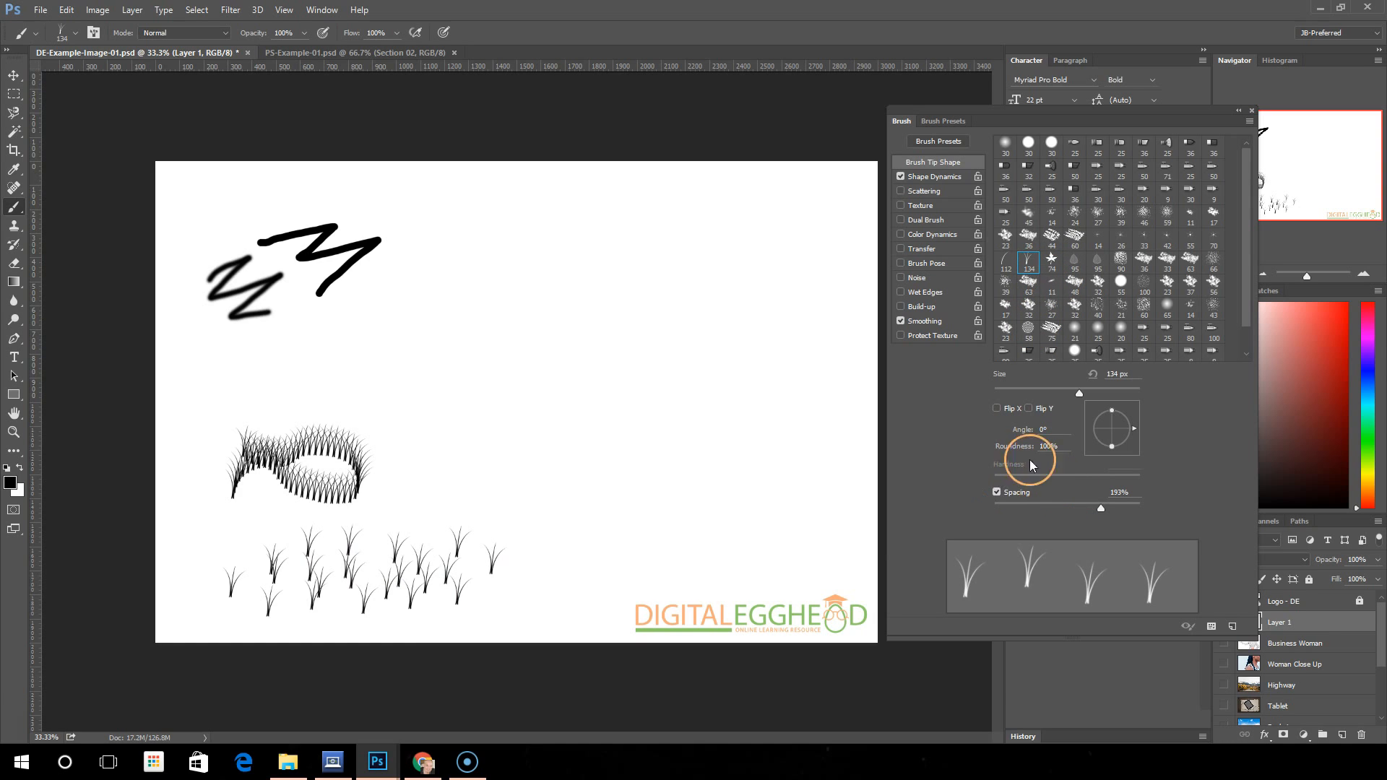
{"action": "left_click", "coordinate": [998, 494]}
{"action": "left_click", "coordinate": [997, 493]}
- Set the grass tip's angle to 20° and stamp several tufts around the middle of the canvas
{"action": "double_click", "coordinate": [1038, 429]}
{"action": "type", "text": "20"}
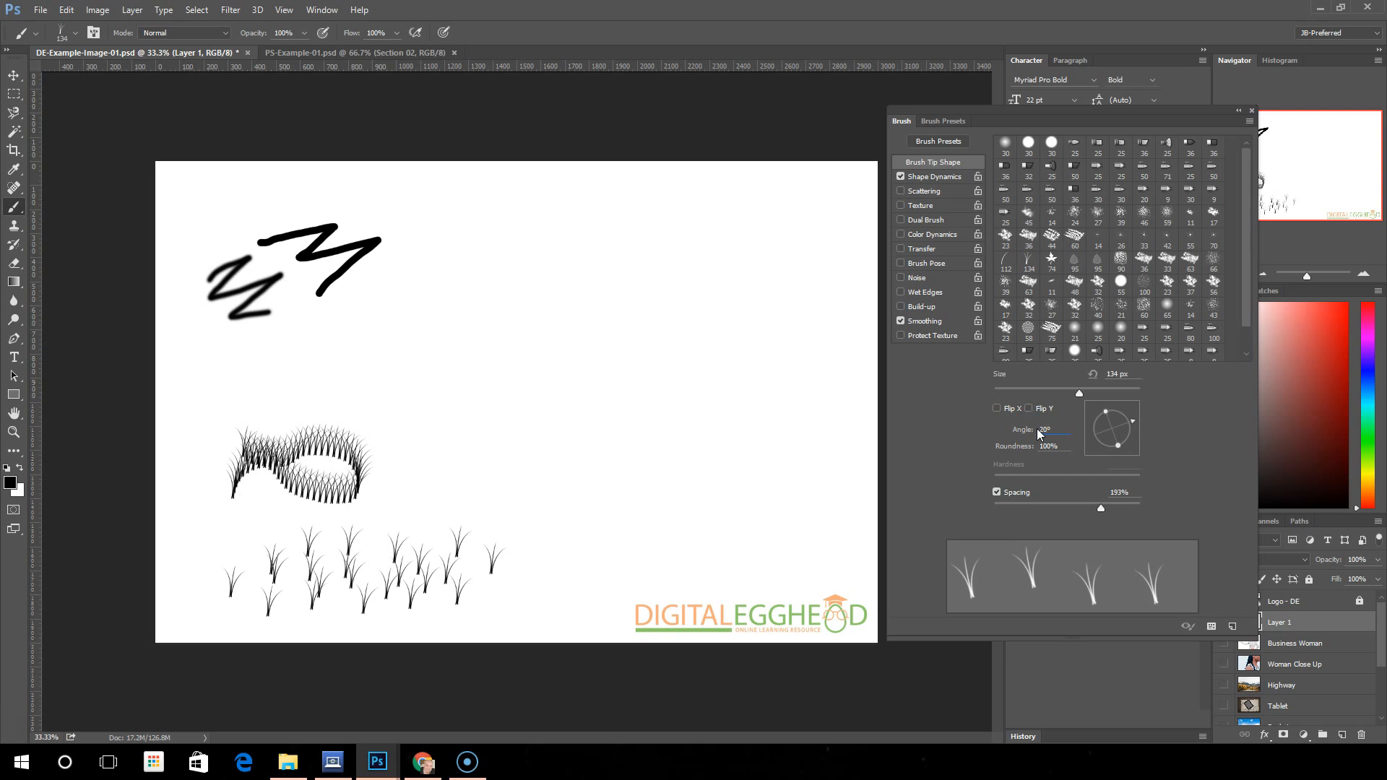
{"action": "left_click", "coordinate": [583, 415]}
{"action": "left_click", "coordinate": [536, 419]}
{"action": "left_click", "coordinate": [489, 423]}
{"action": "left_click", "coordinate": [605, 417]}
{"action": "left_click", "coordinate": [608, 441]}
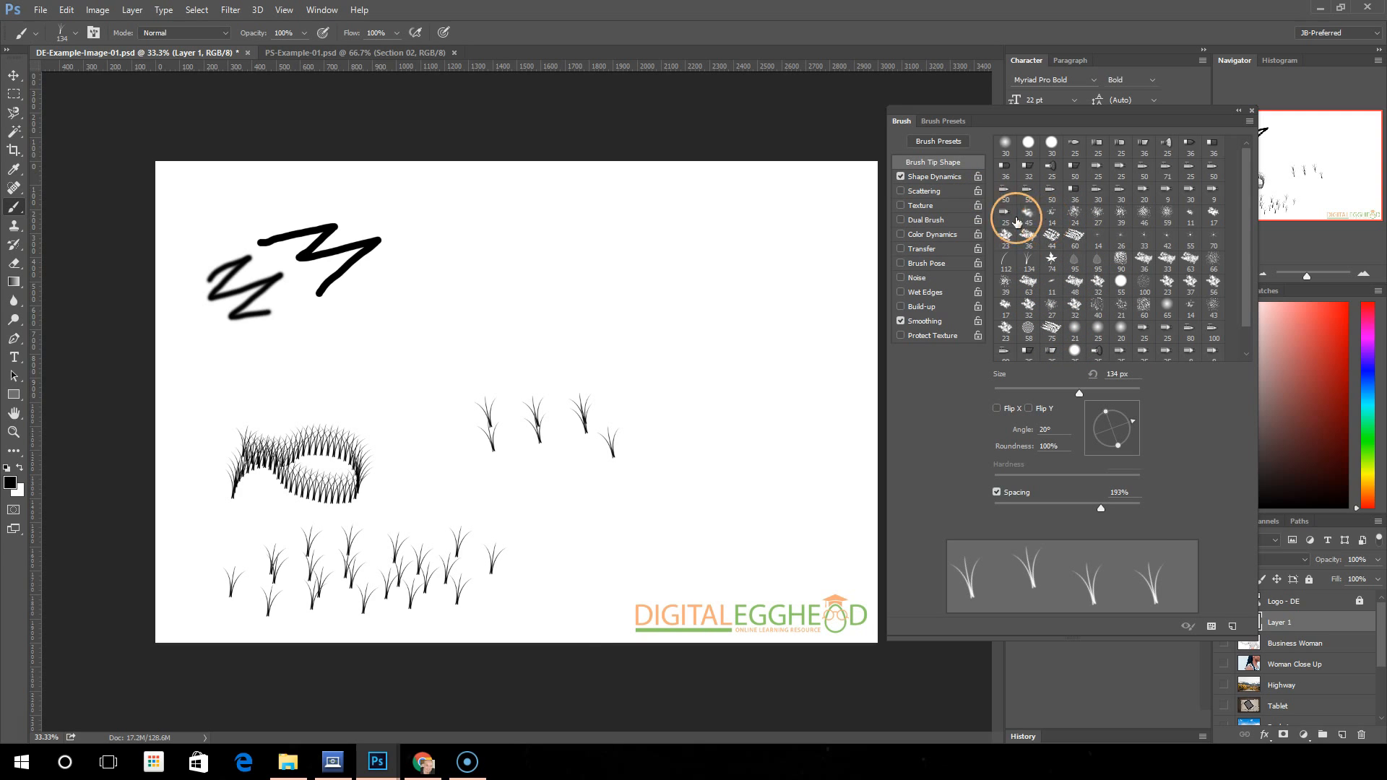
- Enable Scattering for the grass brush and paint a row of tufts, then another above it with Scatter at 238%
{"action": "left_click", "coordinate": [901, 192]}
{"action": "mouse_move", "coordinate": [423, 512]}
{"action": "left_mouse_down"}
{"action": "mouse_move", "coordinate": [573, 506]}
{"action": "mouse_move", "coordinate": [496, 517]}
{"action": "mouse_move", "coordinate": [511, 524]}
{"action": "mouse_move", "coordinate": [682, 509]}
{"action": "mouse_move", "coordinate": [678, 526]}
{"action": "mouse_move", "coordinate": [595, 550]}
{"action": "left_mouse_up"}
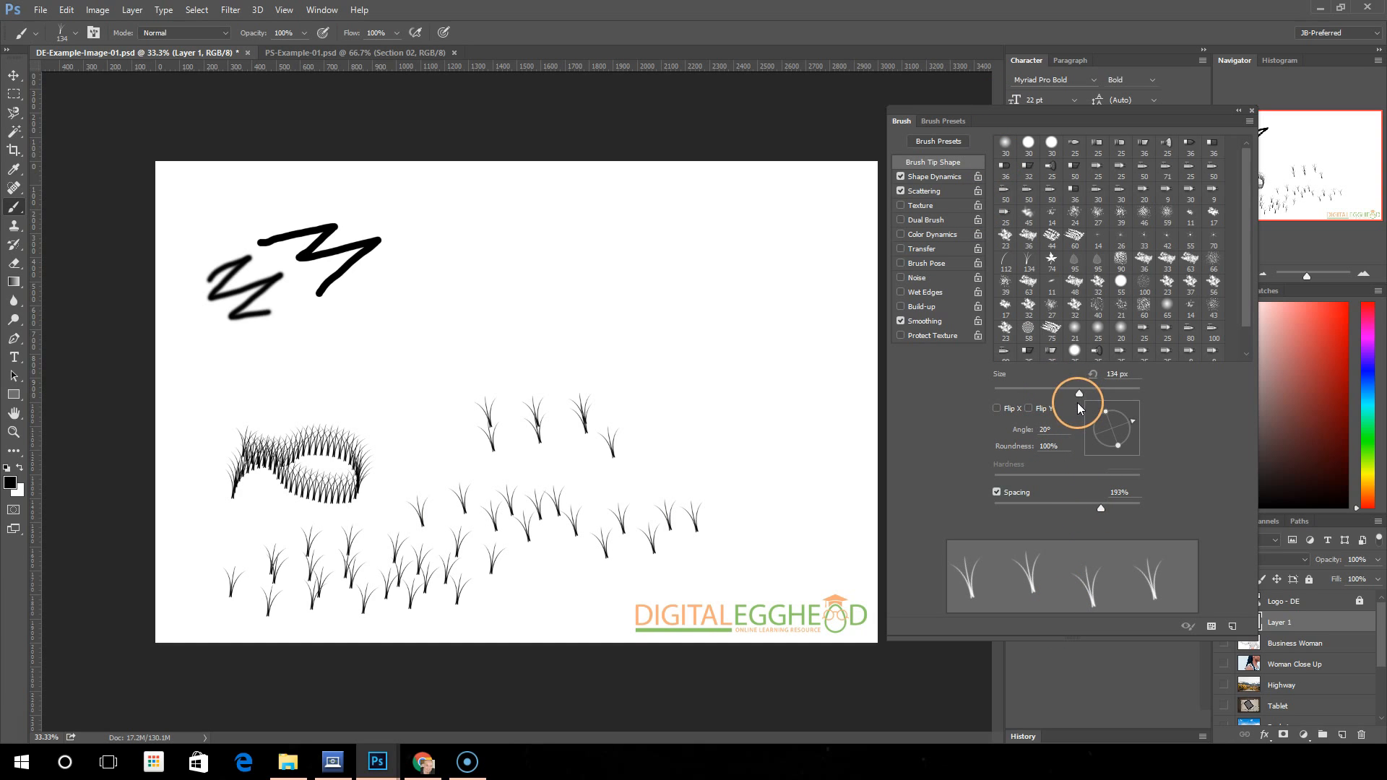
{"action": "left_click", "coordinate": [939, 193]}
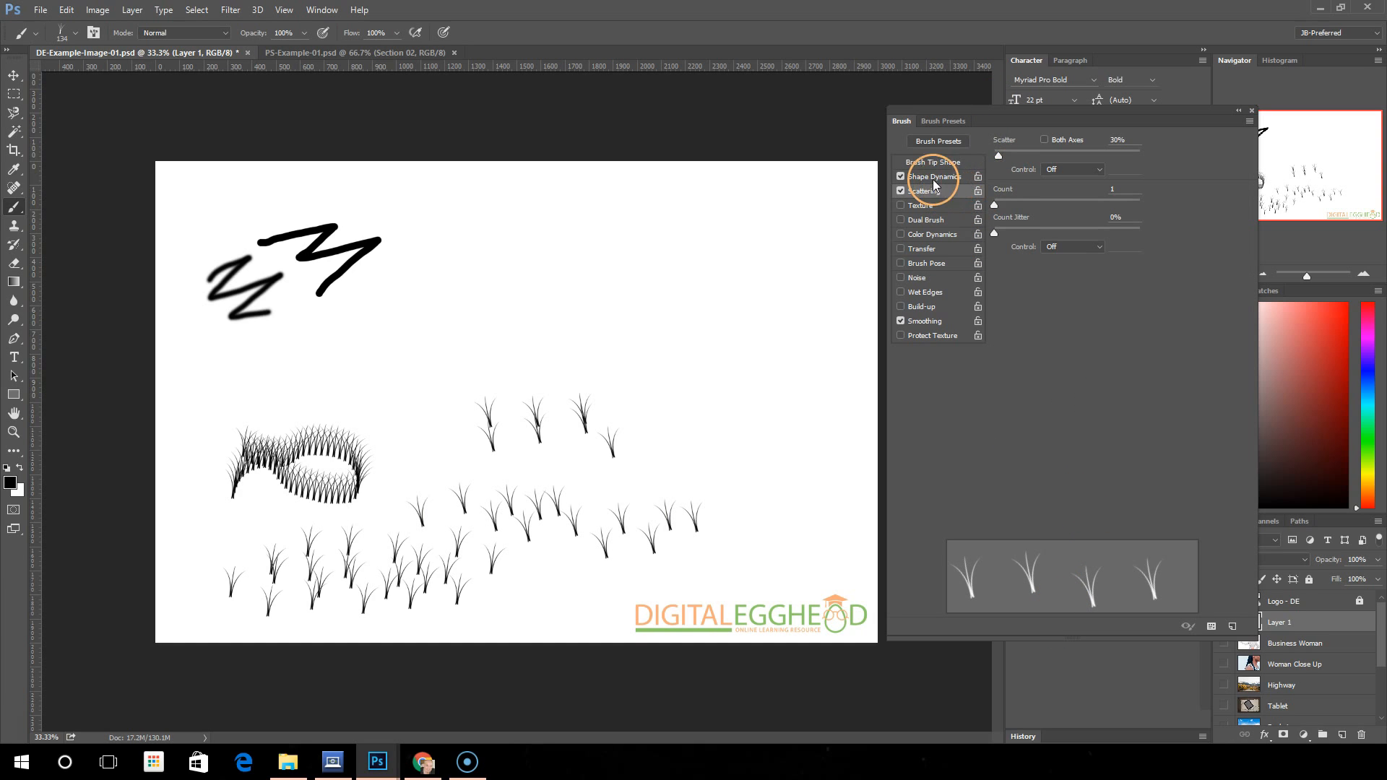
{"action": "left_click_drag", "start_coordinate": [1002, 155], "coordinate": [1029, 154]}
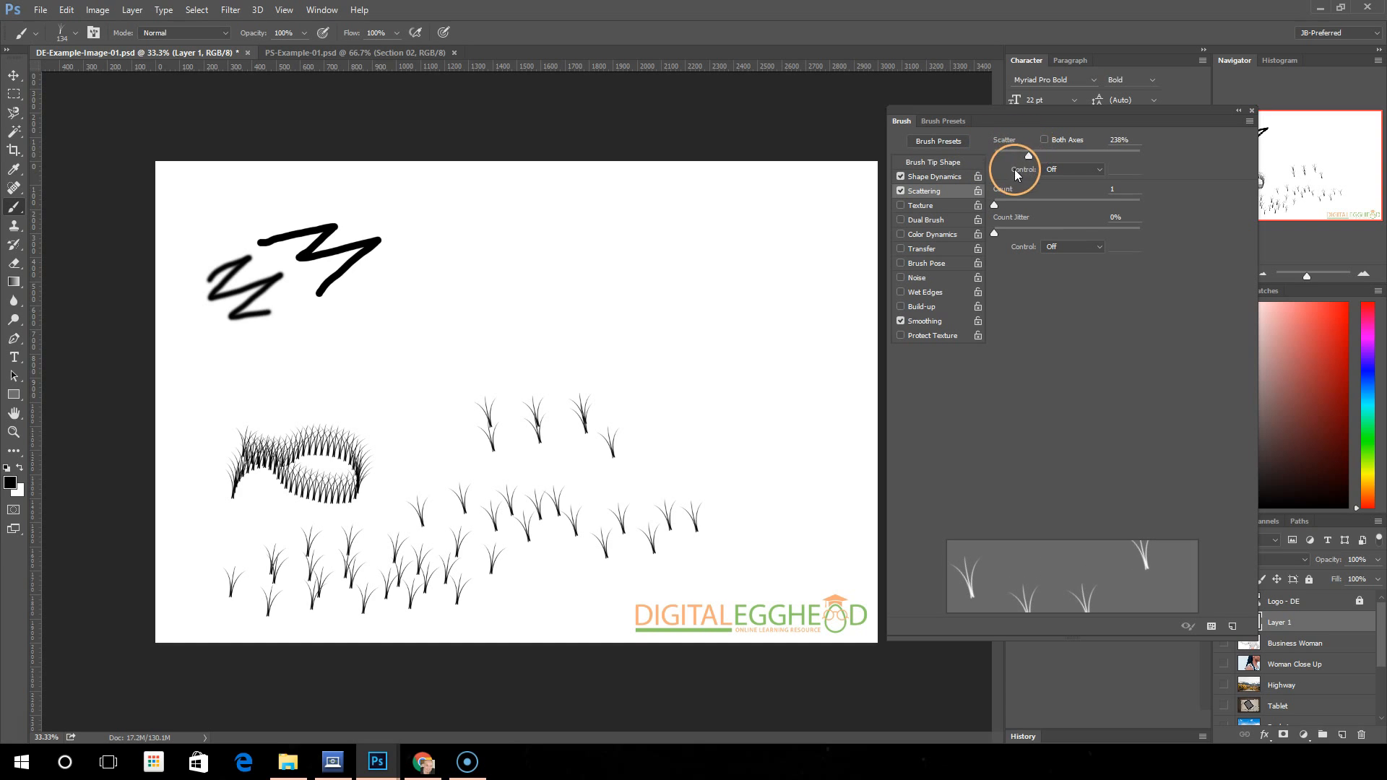
{"action": "mouse_move", "coordinate": [412, 393]}
{"action": "left_mouse_down"}
{"action": "mouse_move", "coordinate": [486, 361]}
{"action": "mouse_move", "coordinate": [547, 371]}
{"action": "mouse_move", "coordinate": [459, 384]}
{"action": "mouse_move", "coordinate": [438, 413]}
{"action": "mouse_move", "coordinate": [655, 379]}
{"action": "mouse_move", "coordinate": [618, 425]}
{"action": "mouse_move", "coordinate": [761, 409]}
{"action": "left_mouse_up"}
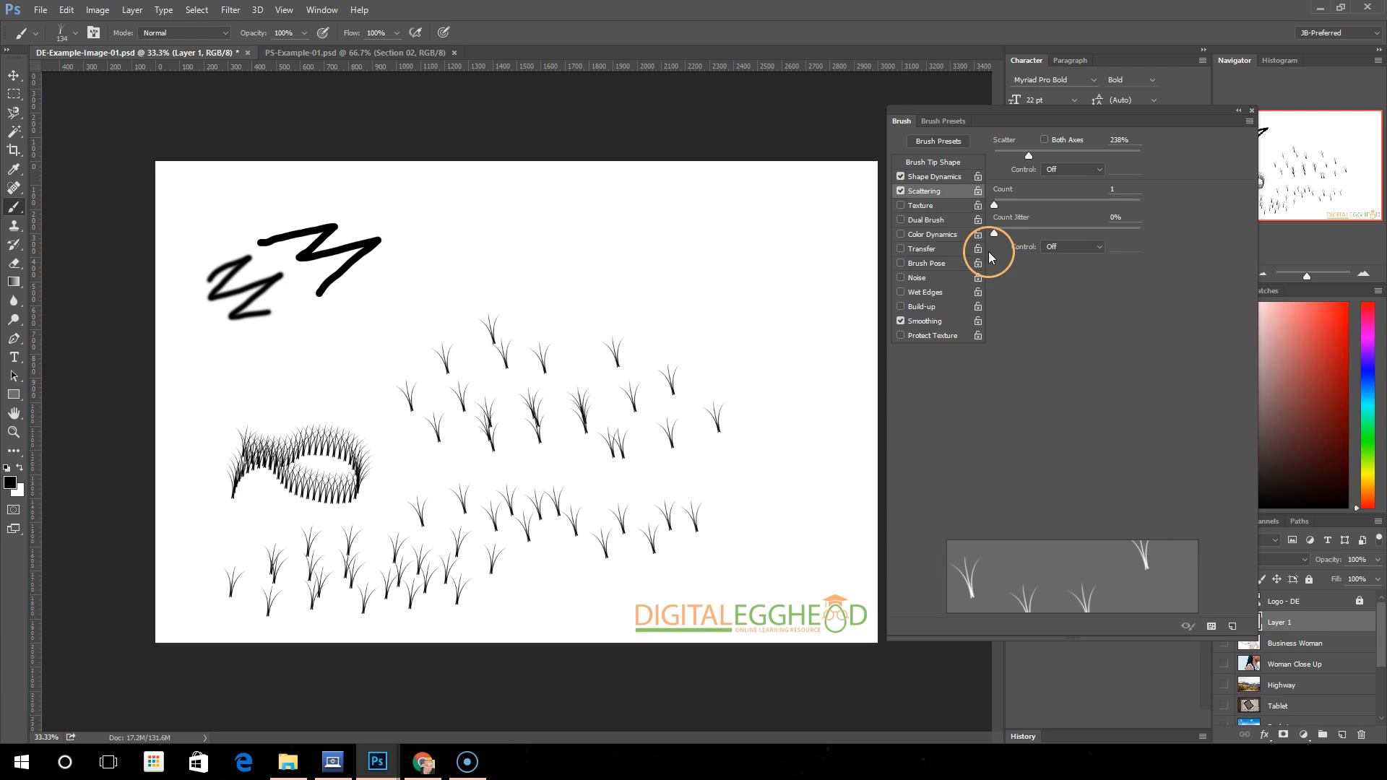
- Turn off Scattering, and review the Texture and Shape Dynamics options while leaving Texture disabled
{"action": "left_click", "coordinate": [900, 191]}
{"action": "left_click", "coordinate": [932, 206]}
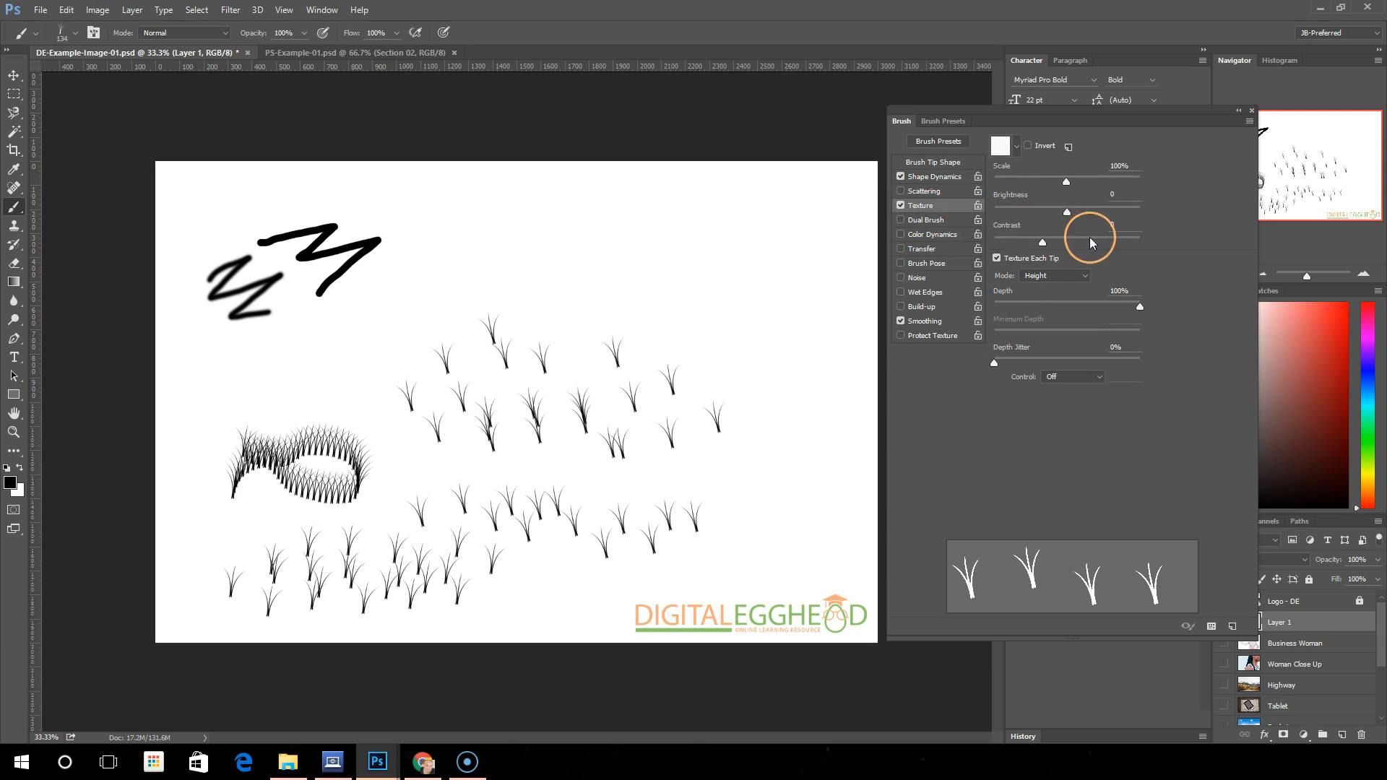
{"action": "left_click", "coordinate": [900, 206]}
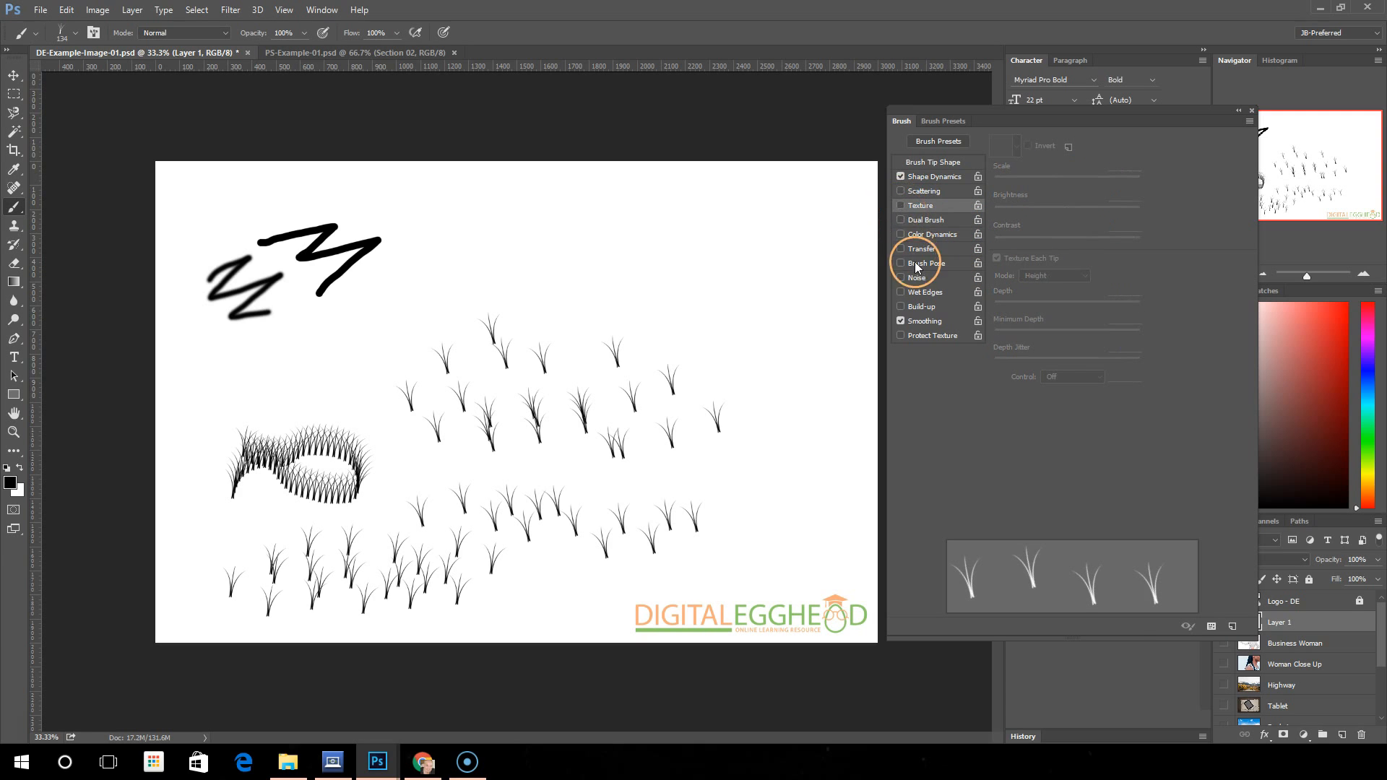
{"action": "left_click", "coordinate": [928, 178]}
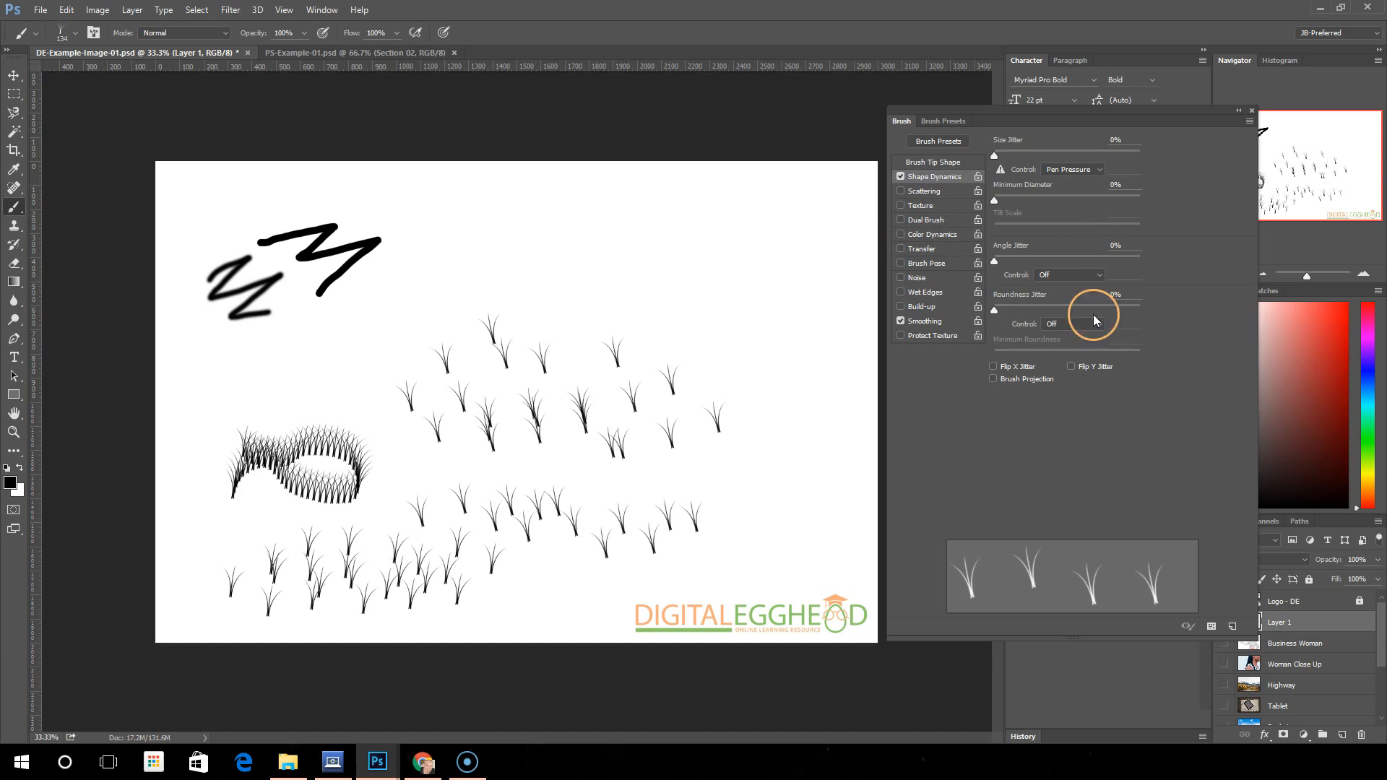
- Browse the list of brush presets and close the floating Brush settings
{"action": "left_click", "coordinate": [943, 121]}
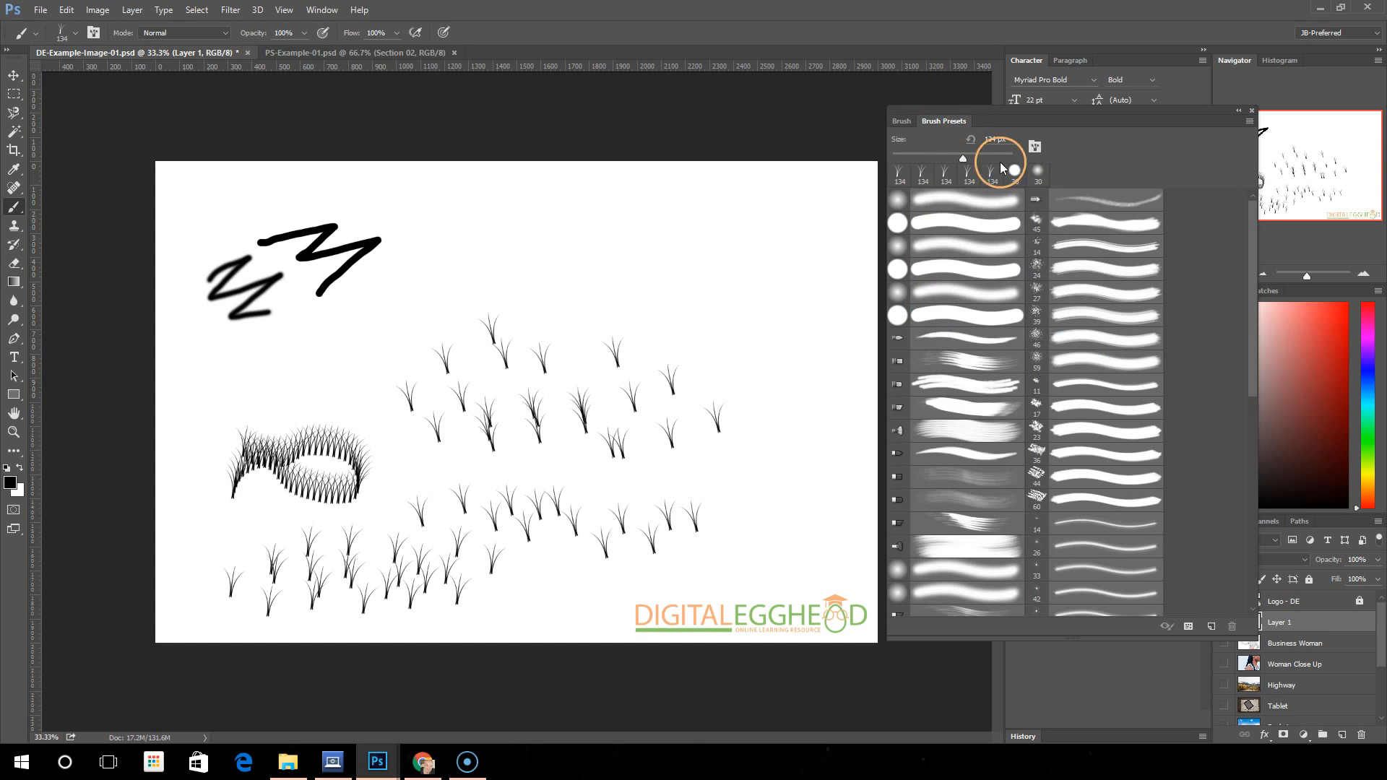
{"action": "scroll", "coordinate": [1001, 418], "scroll_direction": "down", "scroll_amount": 1}
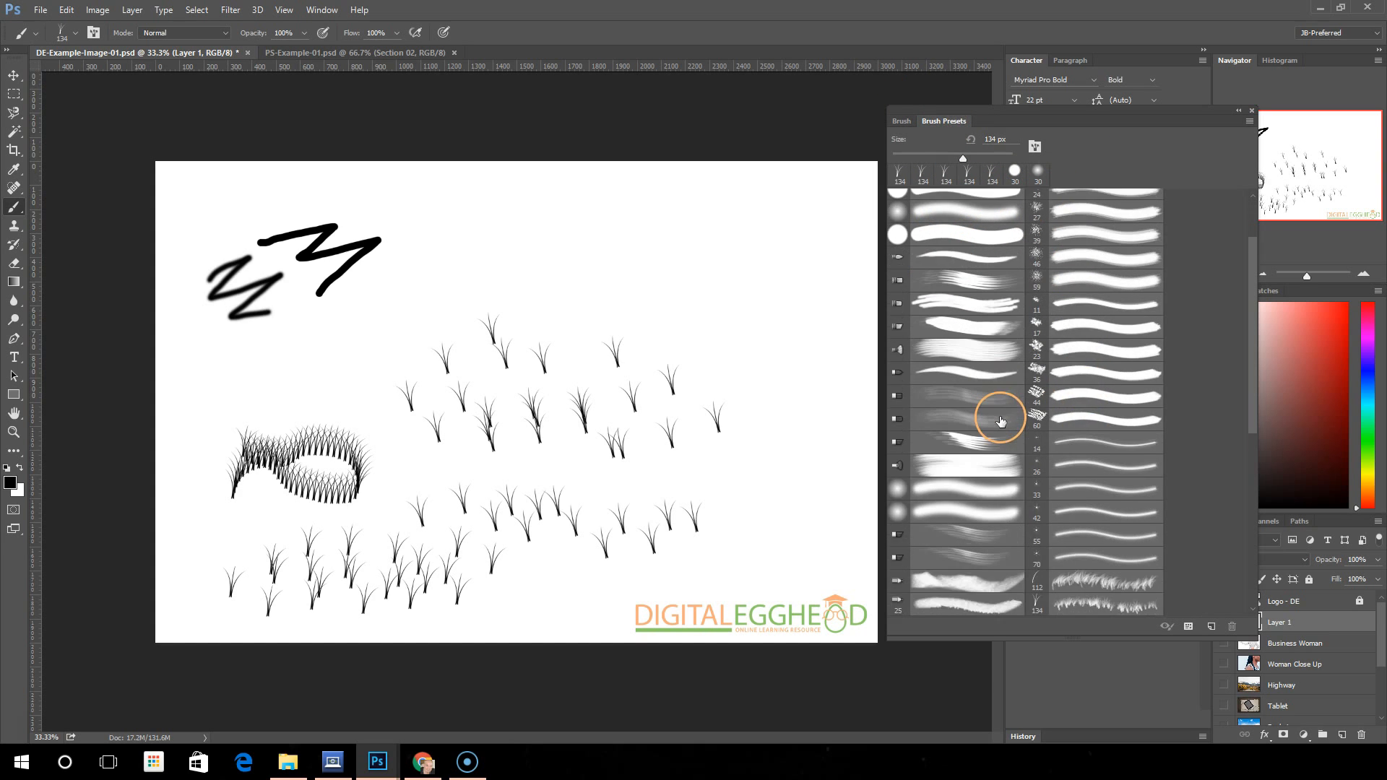
{"action": "scroll", "coordinate": [996, 408], "scroll_direction": "up", "scroll_amount": 2}
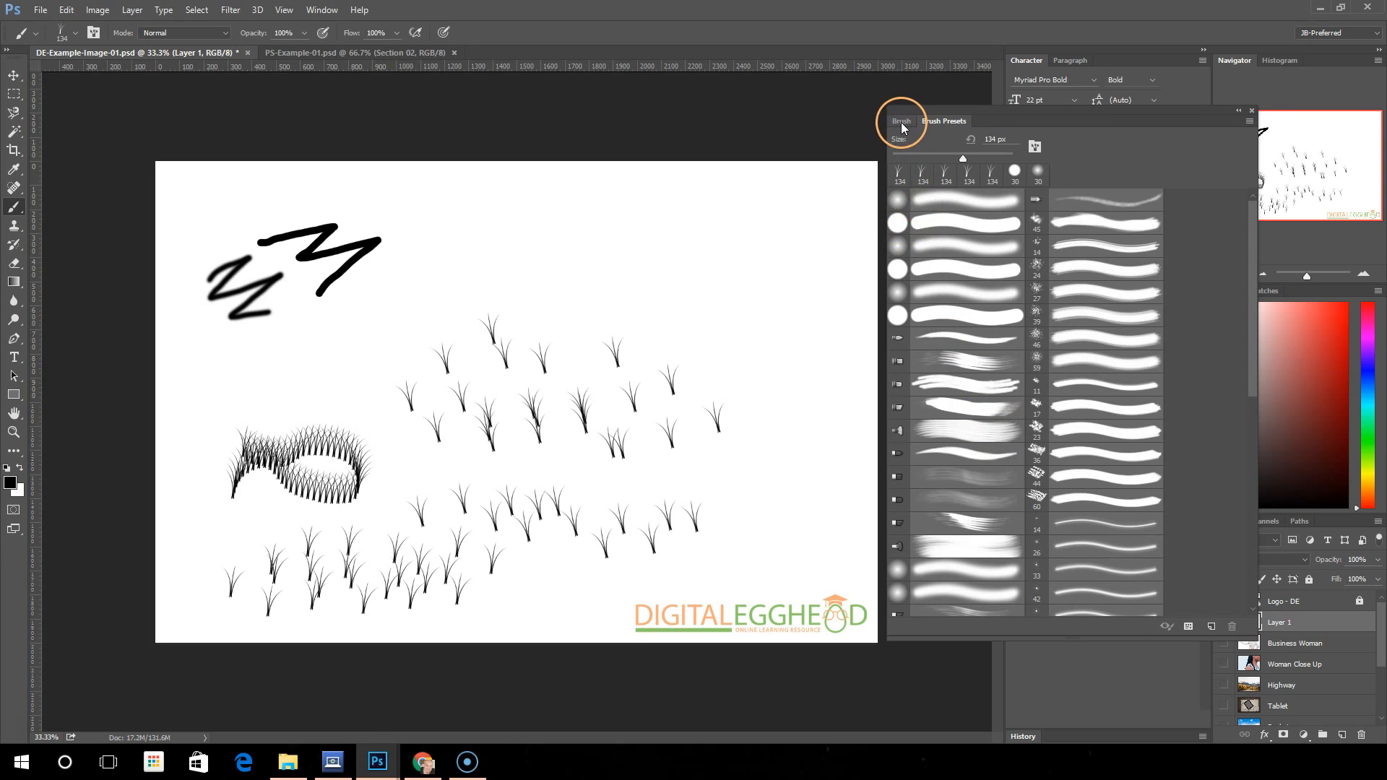
{"action": "left_click", "coordinate": [901, 123]}
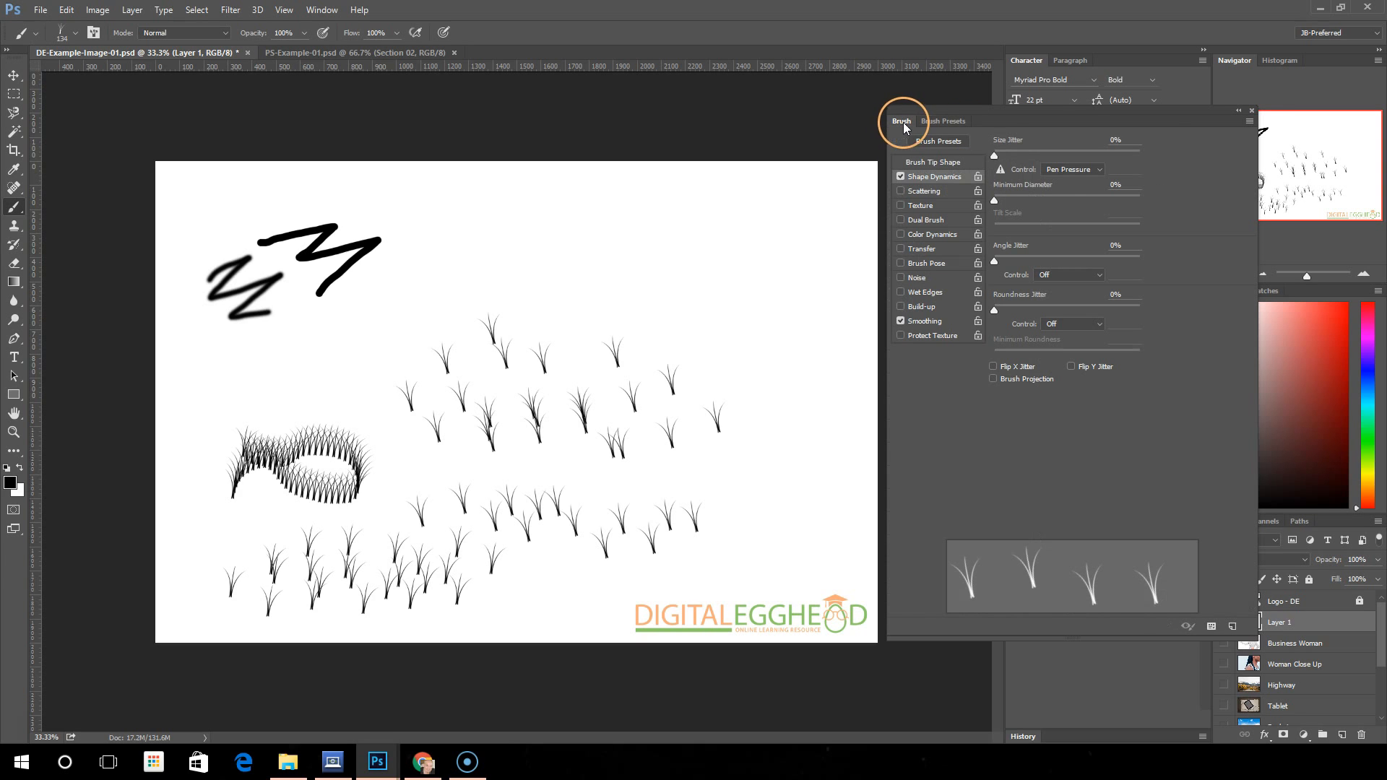
{"action": "left_click", "coordinate": [1252, 114]}
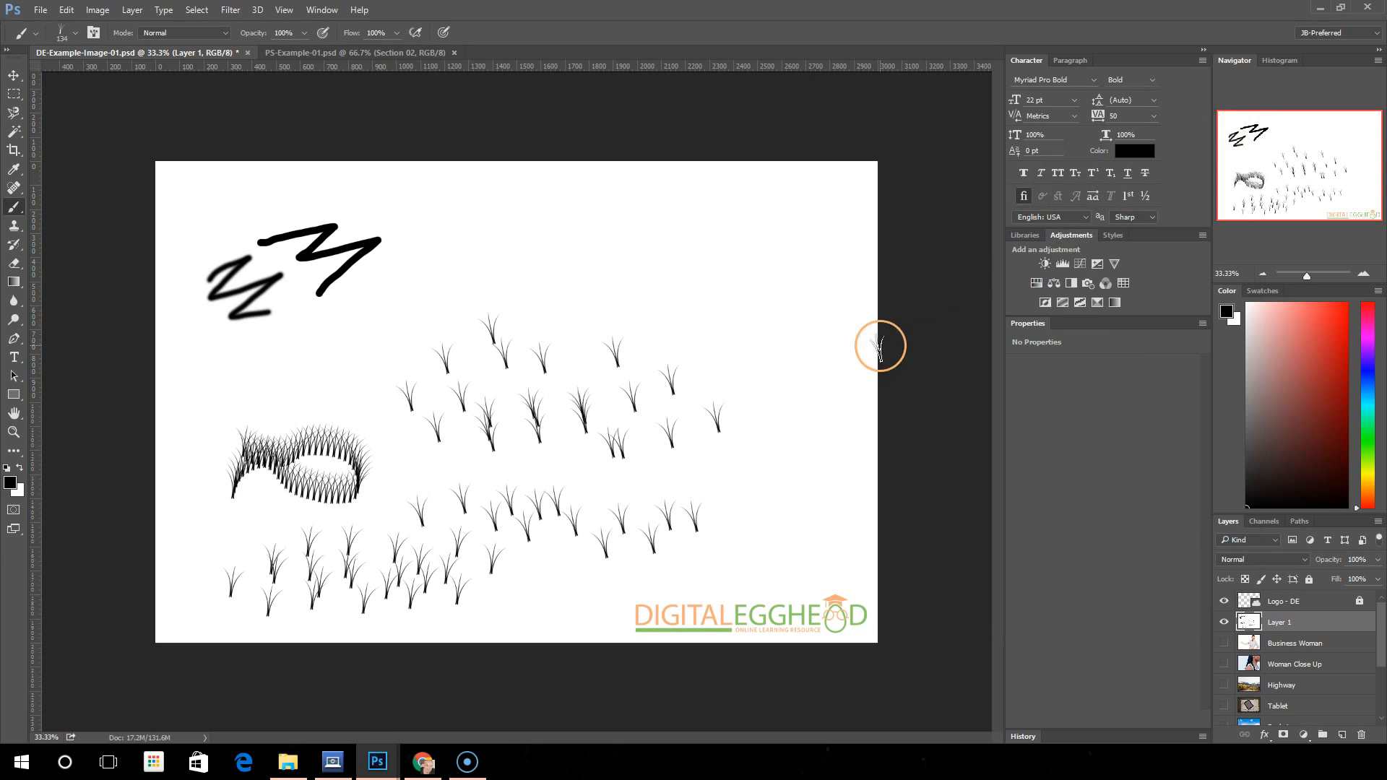
- Examine the size control and brush tips in the on-canvas brush picker and dismiss it
{"action": "right_click", "coordinate": [402, 468]}
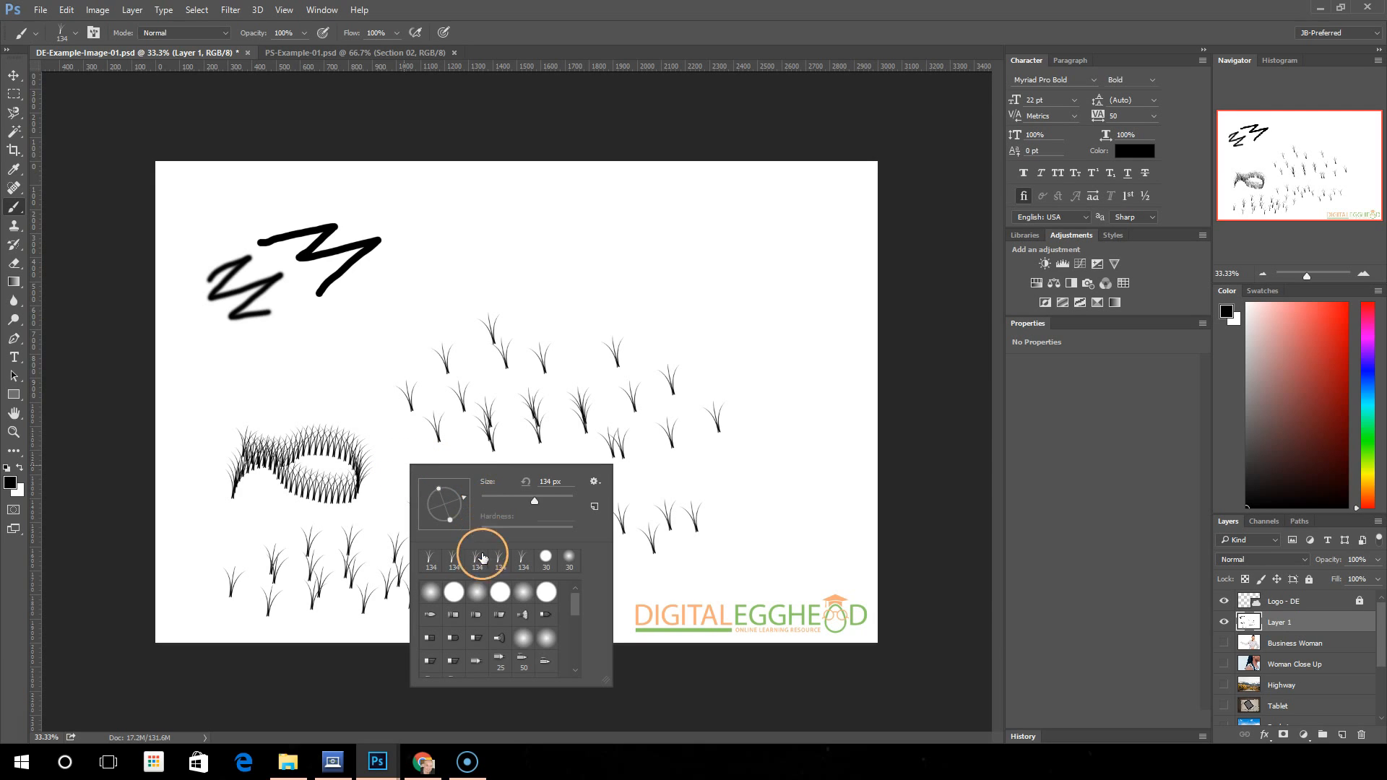
{"action": "mouse_move", "coordinate": [575, 595]}
{"action": "left_mouse_down"}
{"action": "mouse_move", "coordinate": [576, 660]}
{"action": "mouse_move", "coordinate": [548, 522]}
{"action": "left_mouse_up"}
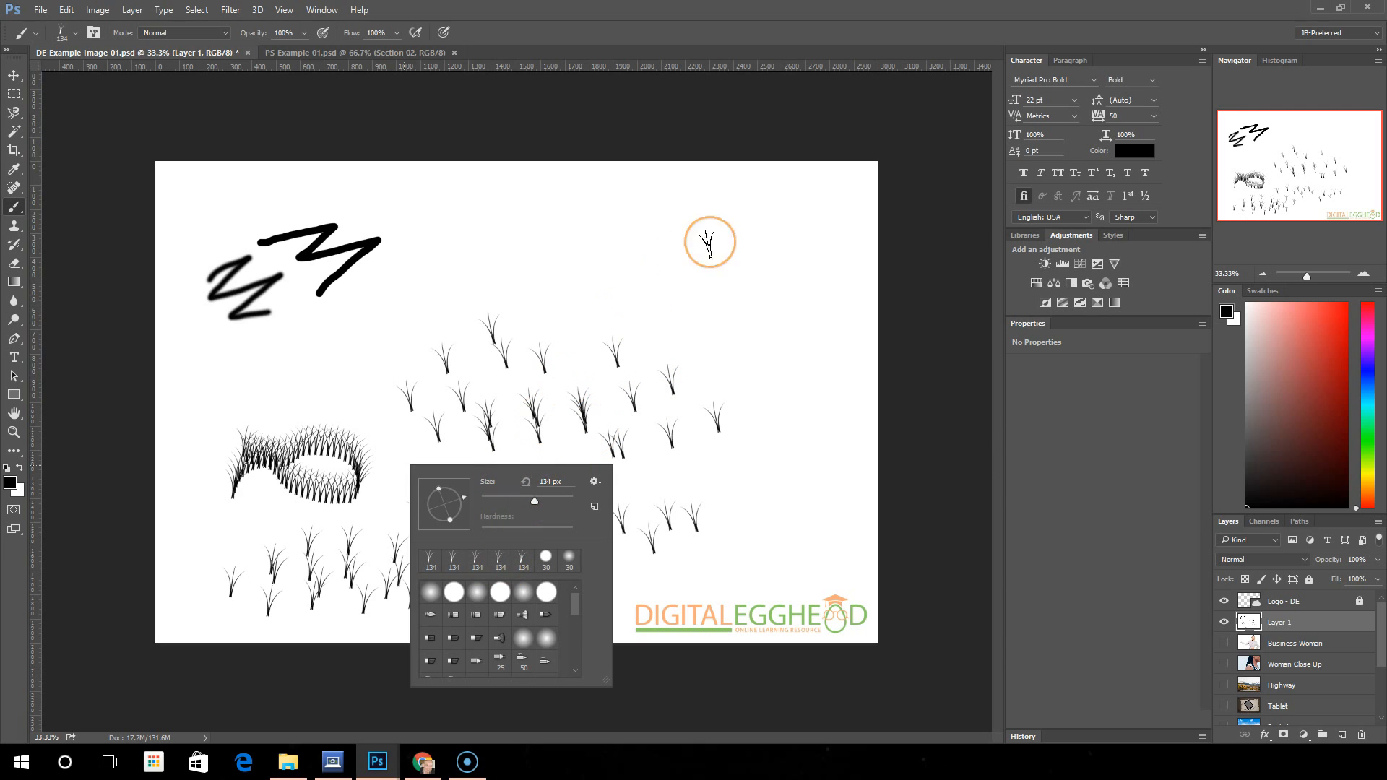
{"action": "right_click", "coordinate": [788, 214]}
{"action": "scroll", "coordinate": [882, 365], "scroll_direction": "down", "scroll_amount": 2}
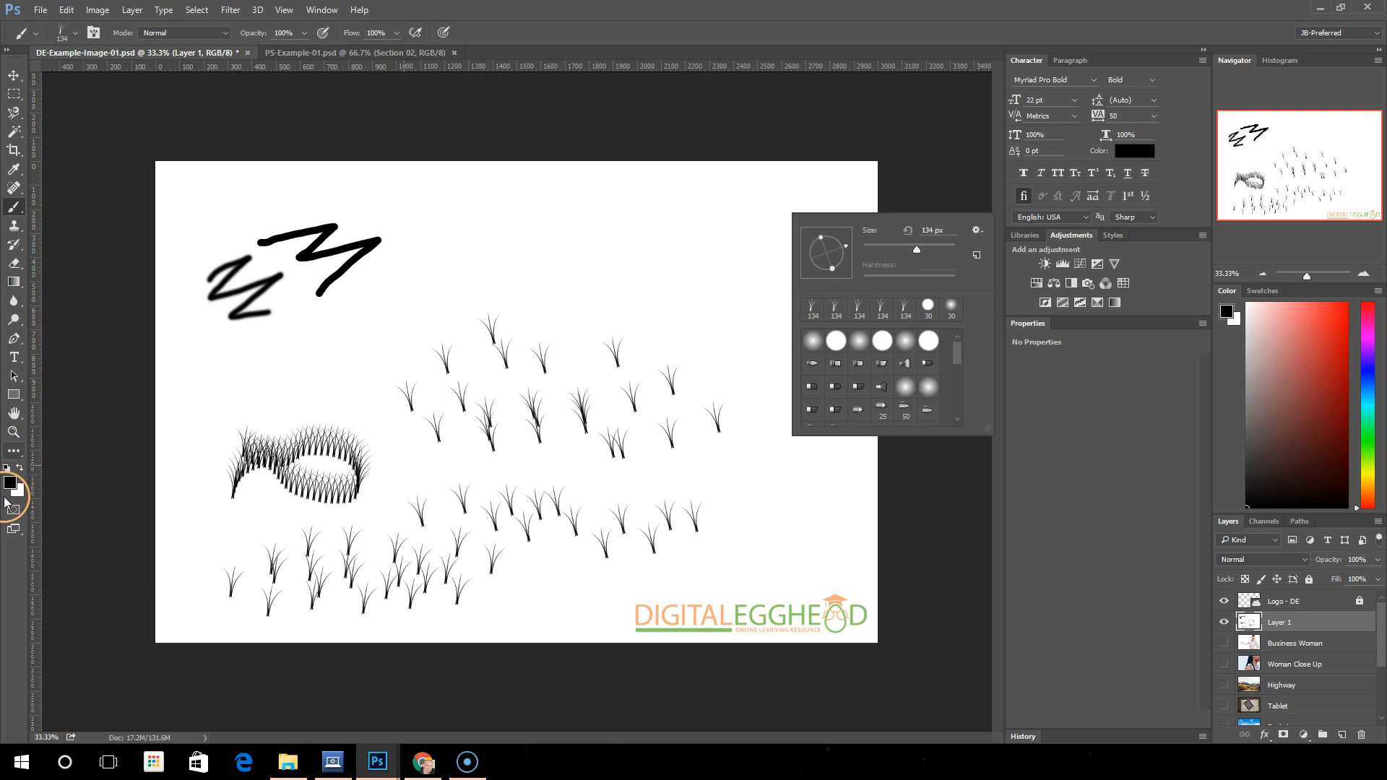
{"action": "left_click", "coordinate": [15, 573]}
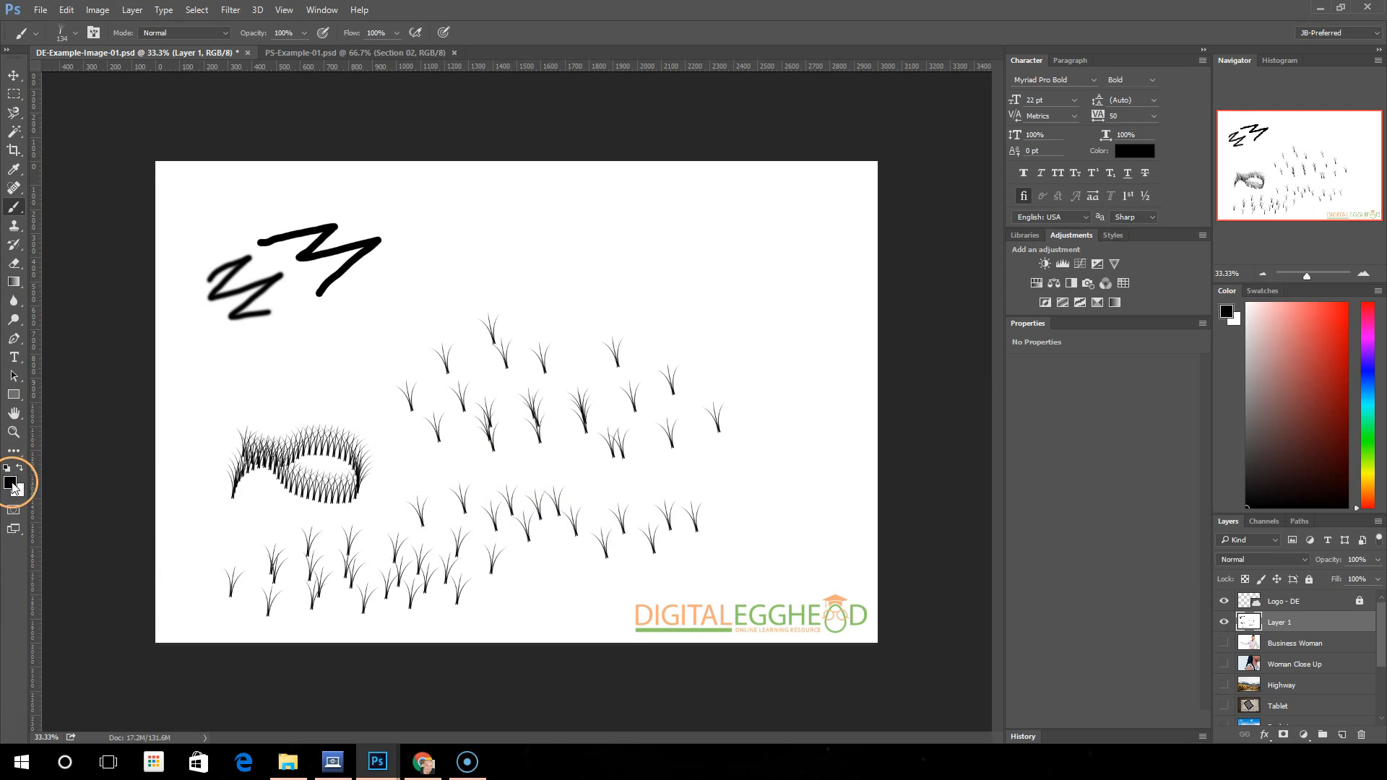
- Set the foreground color to dark green #2a6a30 and paint a band of scattered grass tufts across the canvas's lower middle and right
{"action": "left_click", "coordinate": [11, 486]}
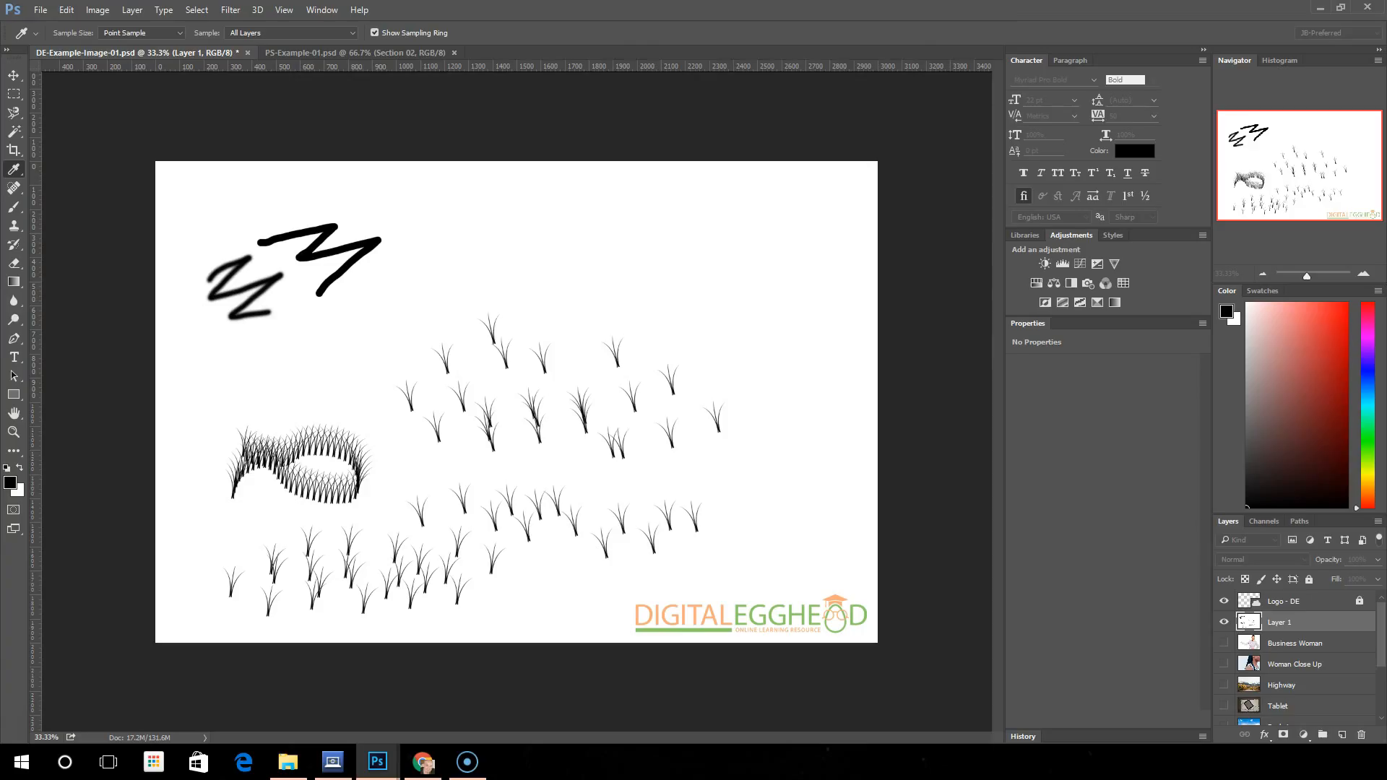
{"action": "left_click_drag", "start_coordinate": [715, 3], "coordinate": [772, 109]}
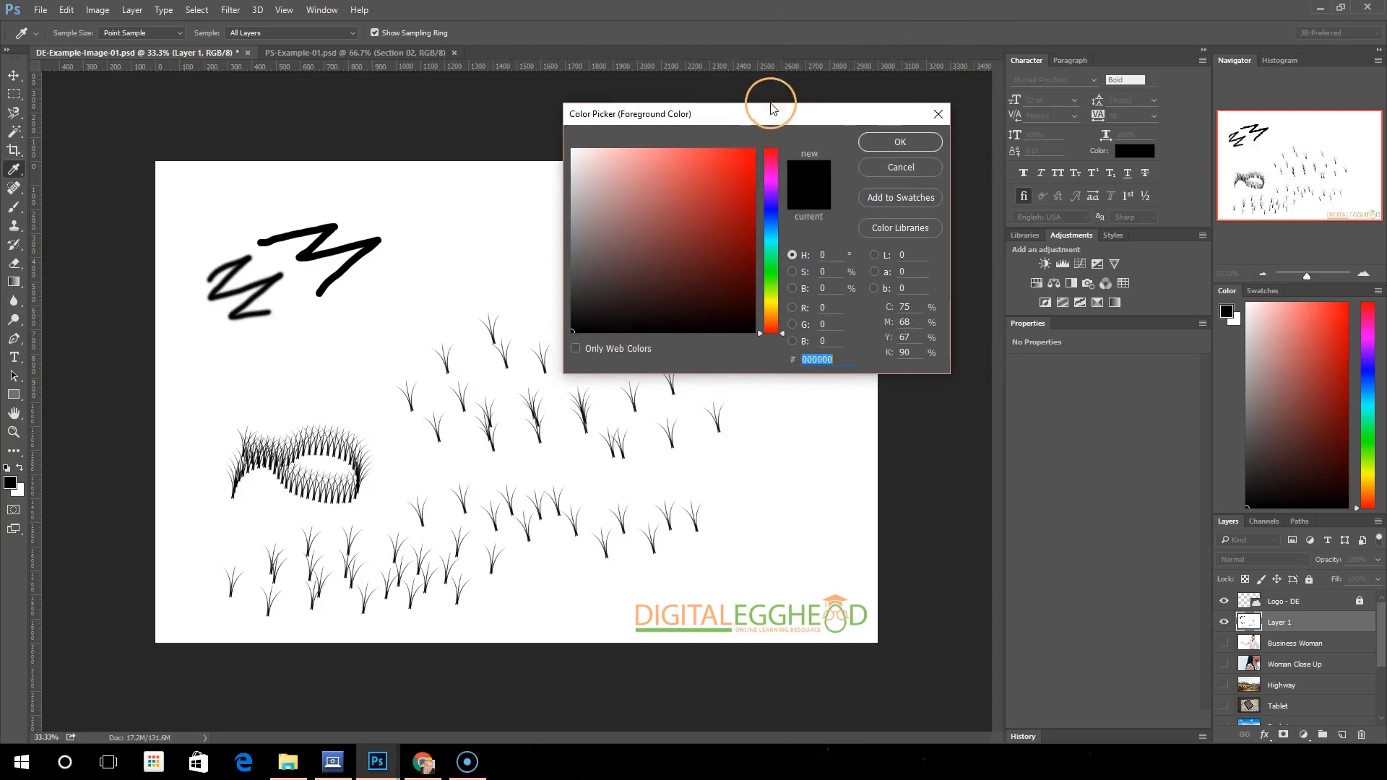
{"action": "left_click", "coordinate": [773, 292]}
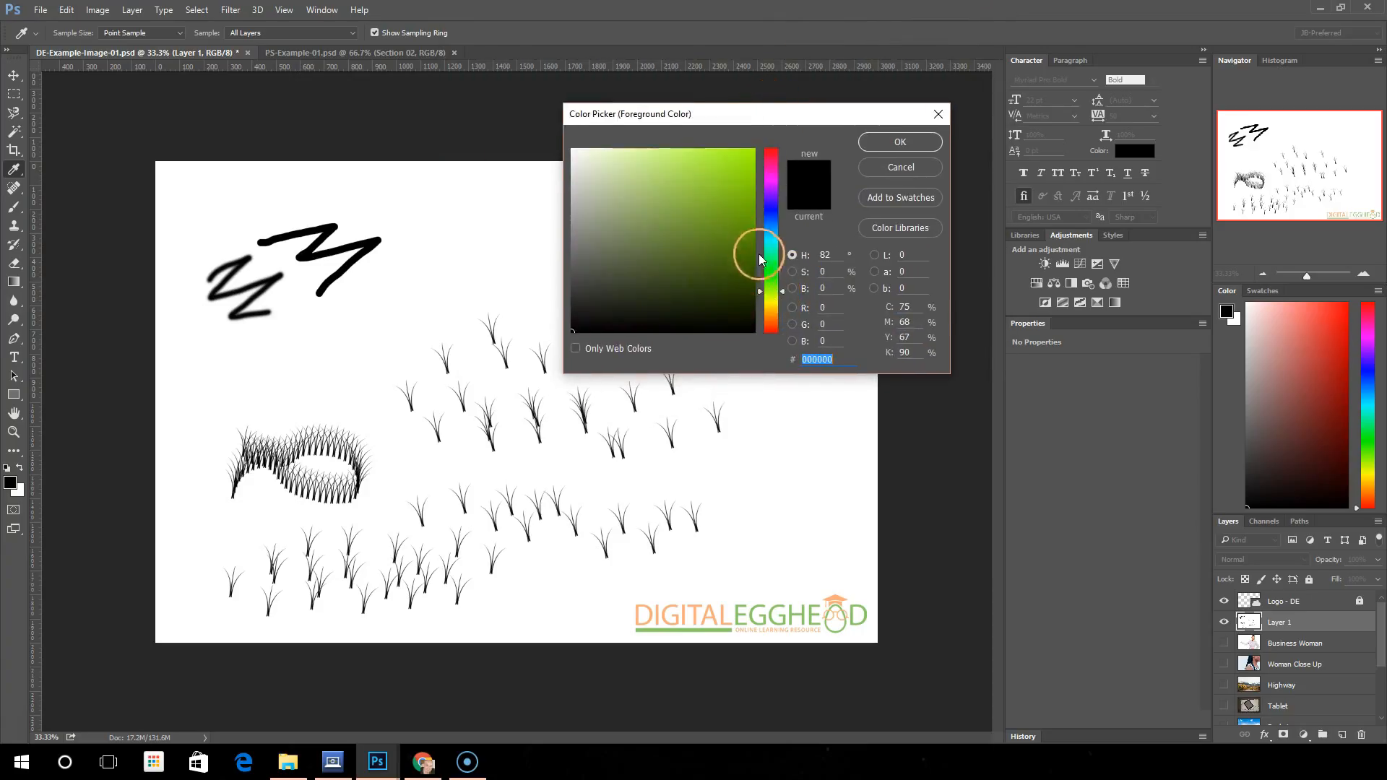
{"action": "left_click", "coordinate": [770, 269]}
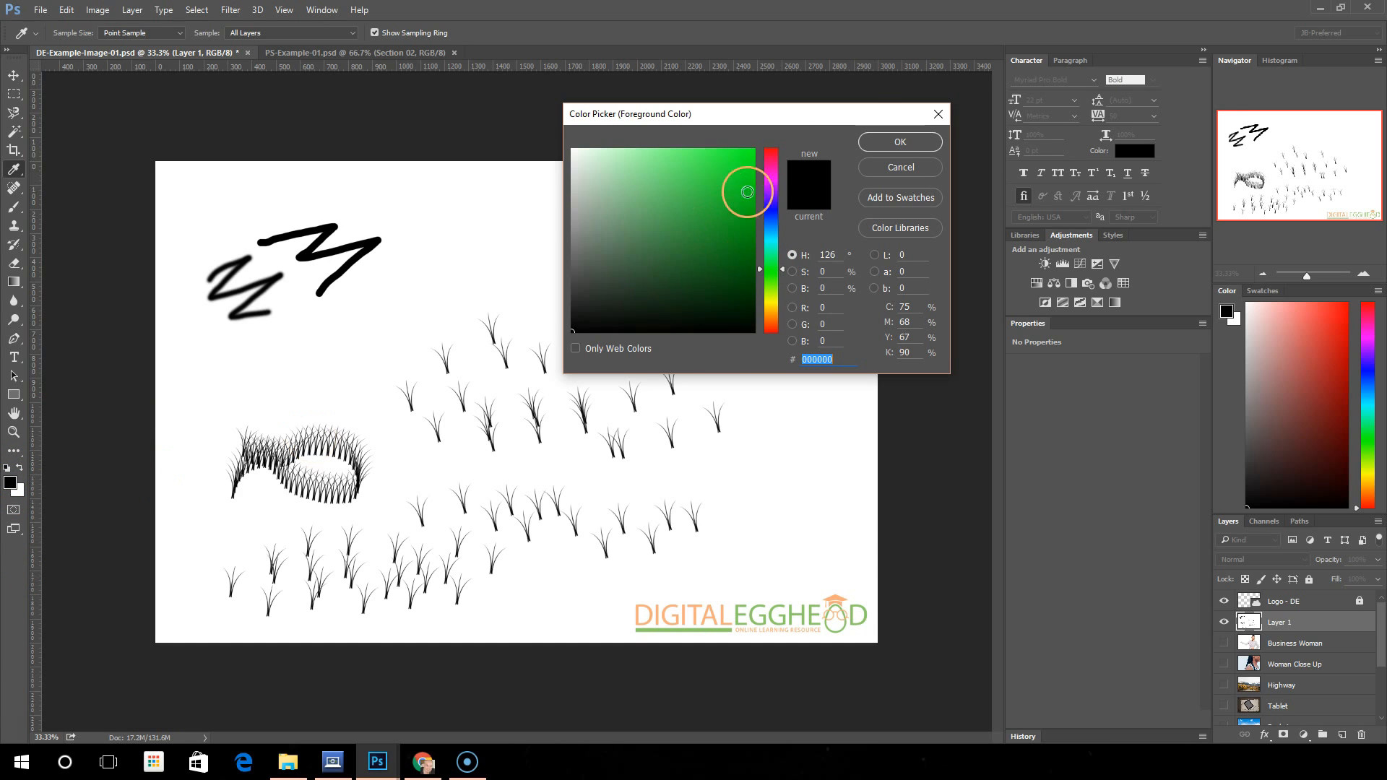
{"action": "left_click", "coordinate": [683, 257]}
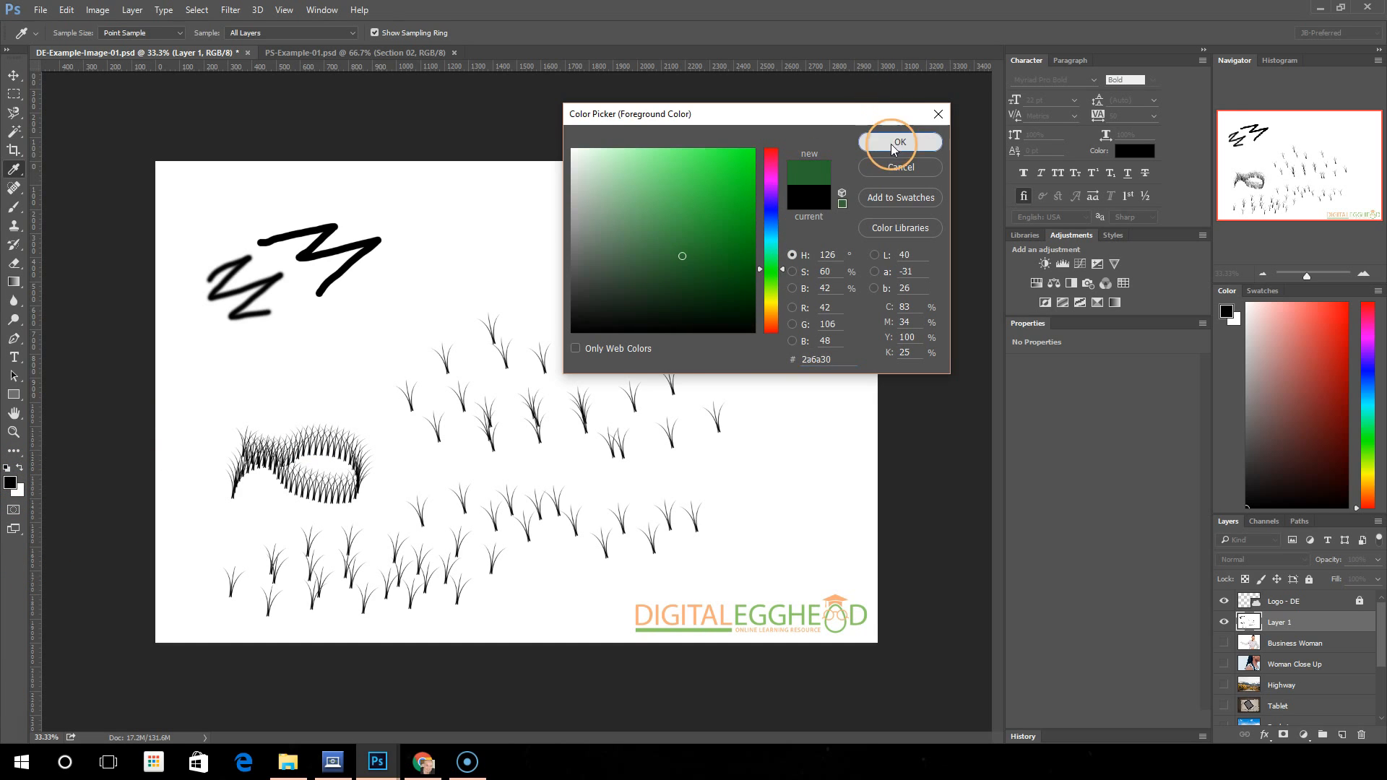
{"action": "left_click", "coordinate": [900, 141]}
{"action": "mouse_move", "coordinate": [505, 504]}
{"action": "left_mouse_down"}
{"action": "mouse_move", "coordinate": [605, 481]}
{"action": "mouse_move", "coordinate": [519, 499]}
{"action": "mouse_move", "coordinate": [561, 479]}
{"action": "mouse_move", "coordinate": [701, 477]}
{"action": "mouse_move", "coordinate": [694, 451]}
{"action": "mouse_move", "coordinate": [615, 473]}
{"action": "mouse_move", "coordinate": [740, 466]}
{"action": "mouse_move", "coordinate": [684, 473]}
{"action": "mouse_move", "coordinate": [780, 443]}
{"action": "mouse_move", "coordinate": [711, 444]}
{"action": "mouse_move", "coordinate": [799, 398]}
{"action": "mouse_move", "coordinate": [779, 445]}
{"action": "mouse_move", "coordinate": [688, 499]}
{"action": "mouse_move", "coordinate": [813, 496]}
{"action": "left_mouse_up"}
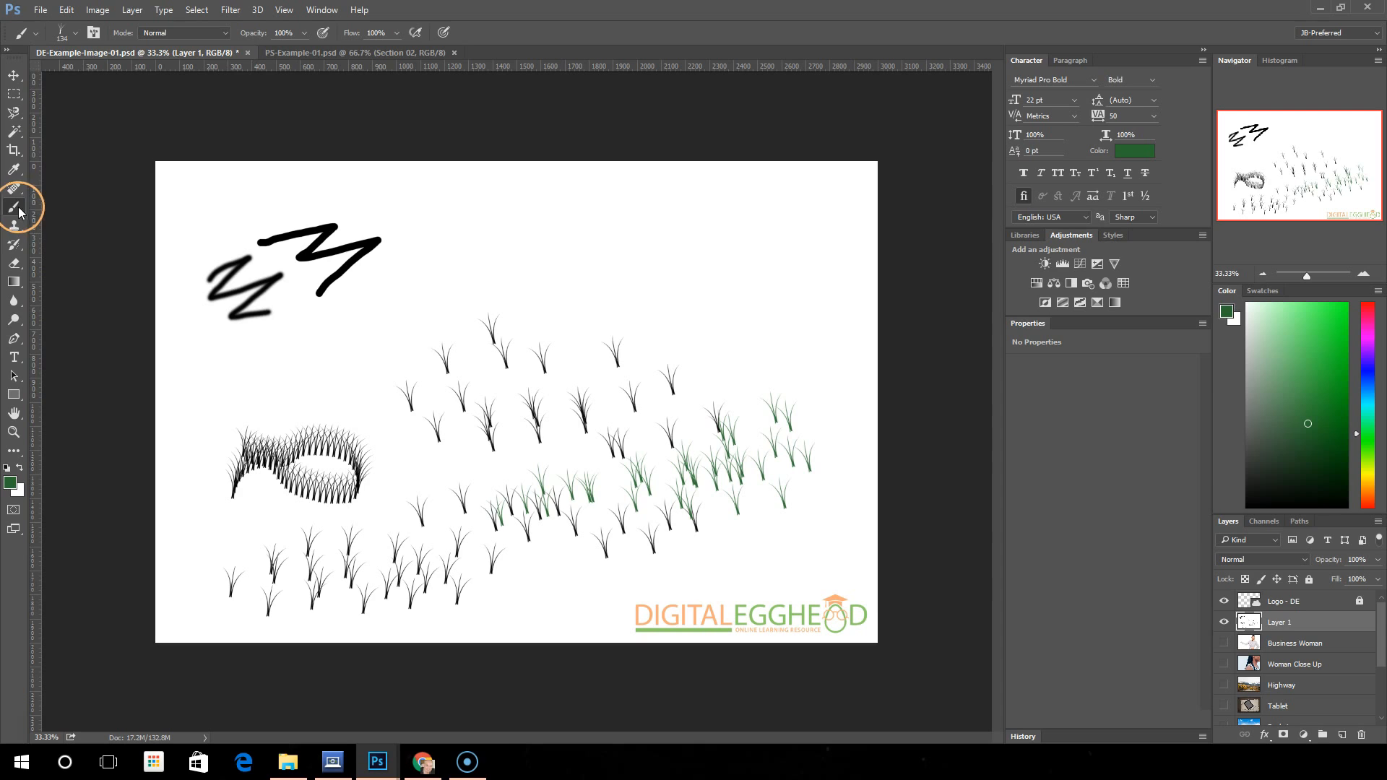
{"action": "left_click", "coordinate": [75, 30]}
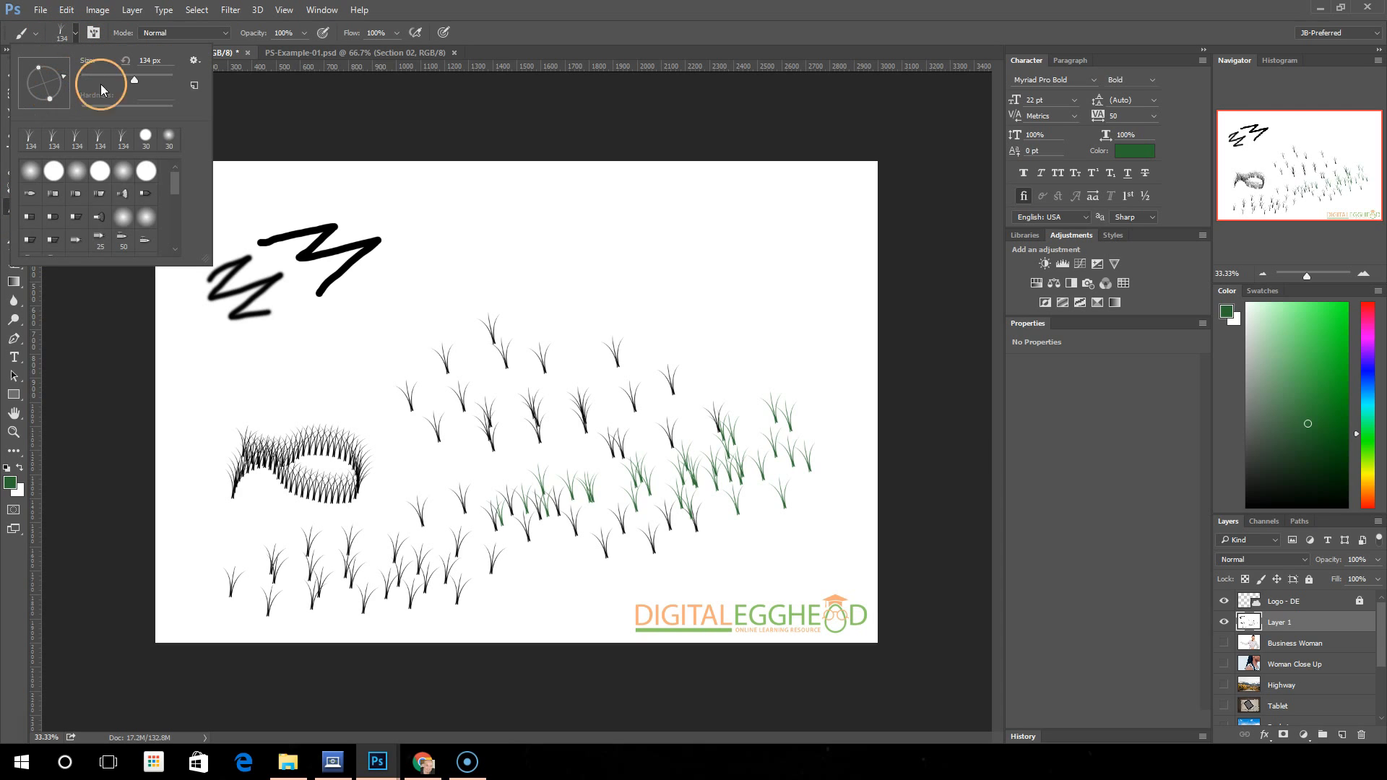
{"action": "left_click", "coordinate": [535, 240]}
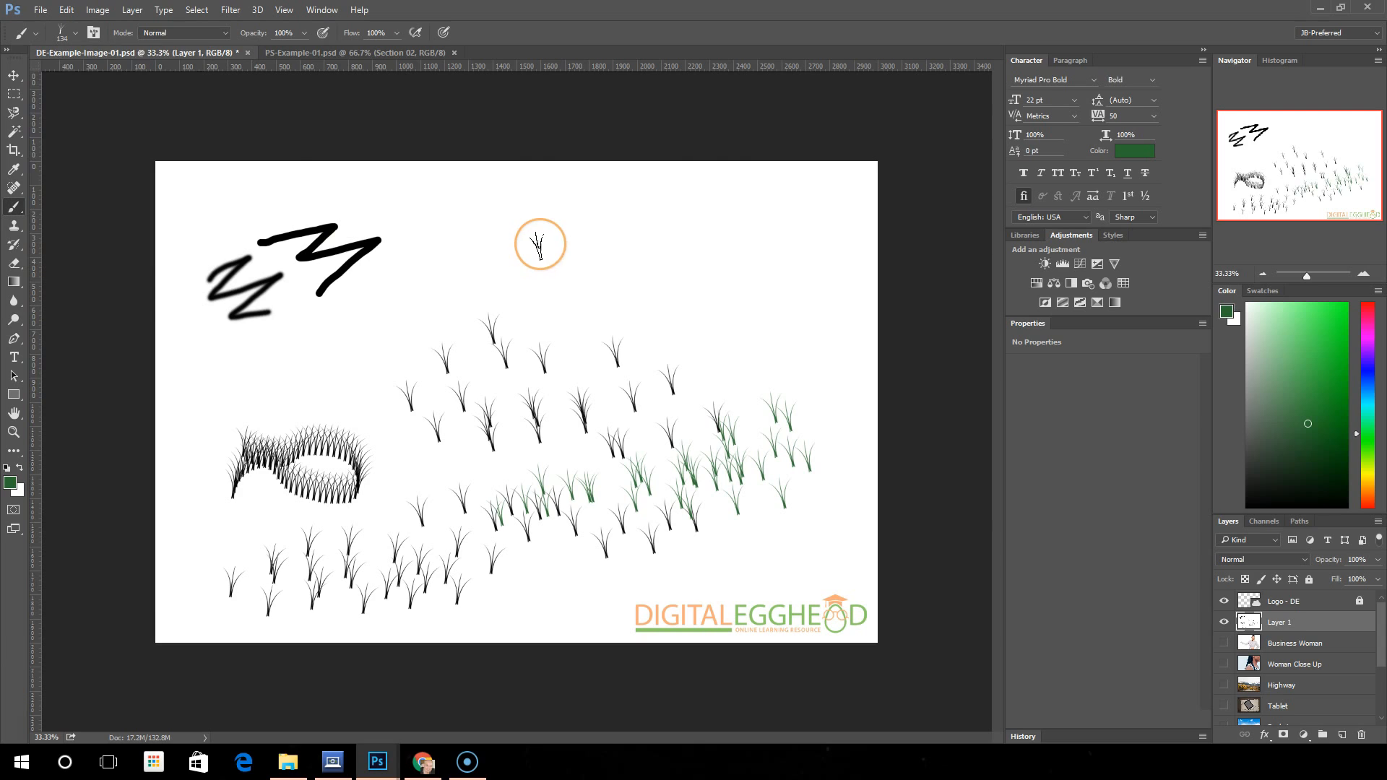
{"action": "right_click", "coordinate": [539, 243]}
{"action": "left_click", "coordinate": [75, 32]}
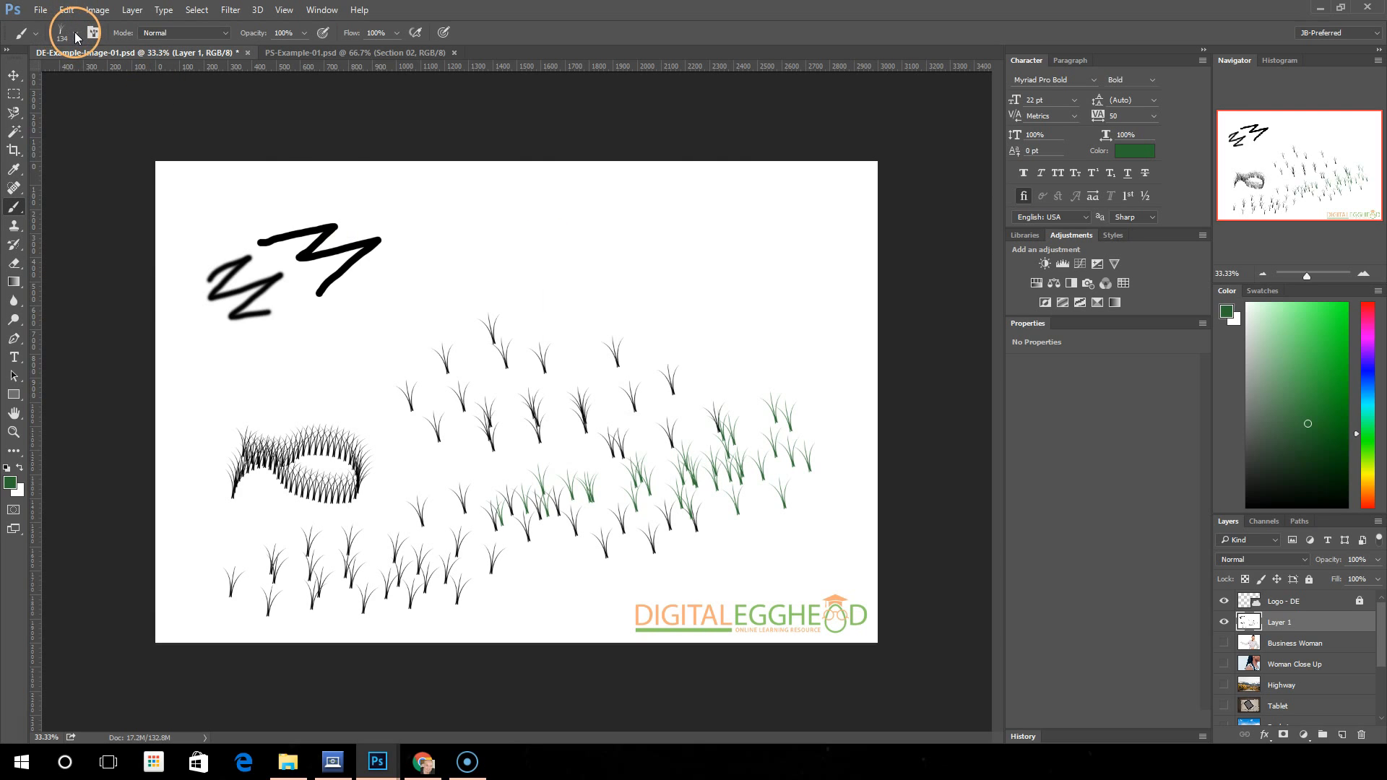
- Set the brush size to 202 px, choose a flat bristle tip, and paint broad back-and-forth strokes across the canvas's upper middle
{"action": "left_click", "coordinate": [76, 34]}
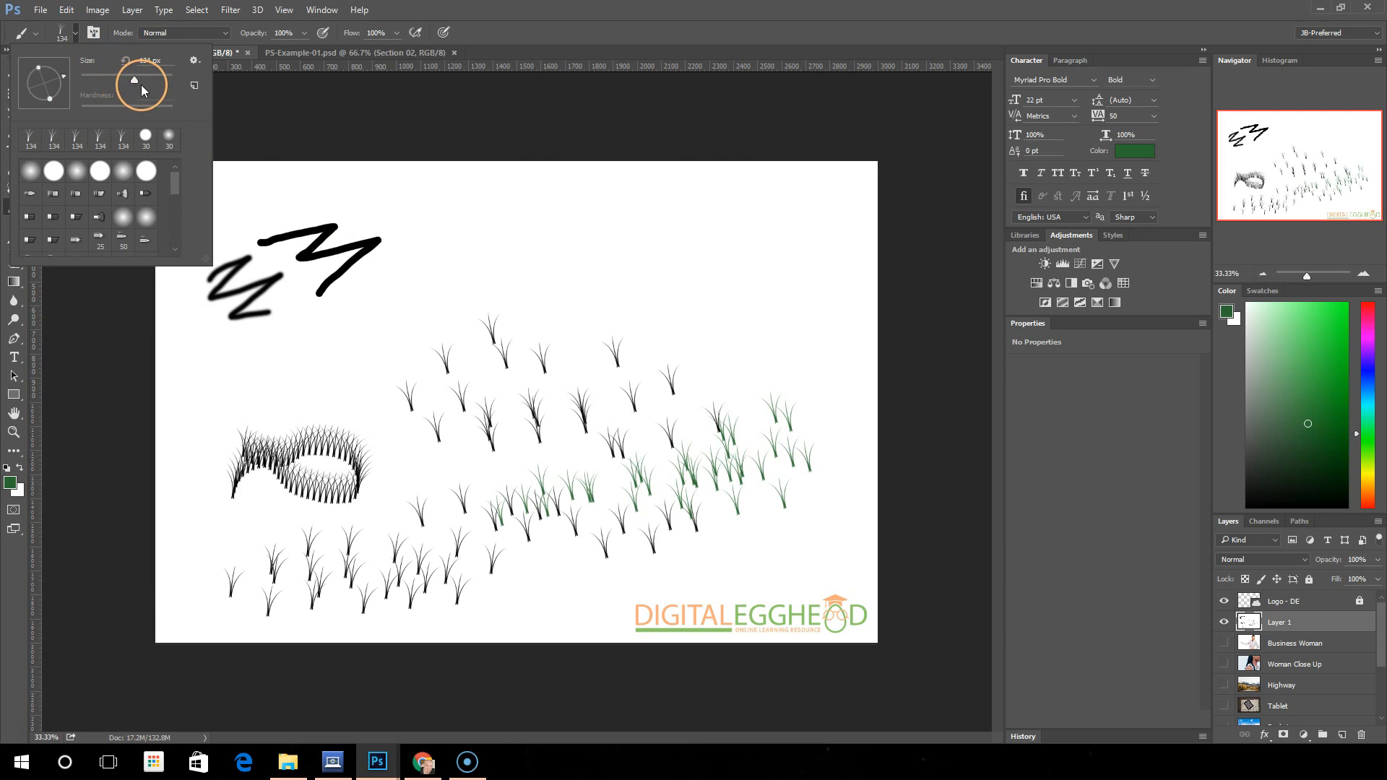
{"action": "left_click_drag", "start_coordinate": [151, 80], "coordinate": [116, 80]}
{"action": "left_click", "coordinate": [31, 170]}
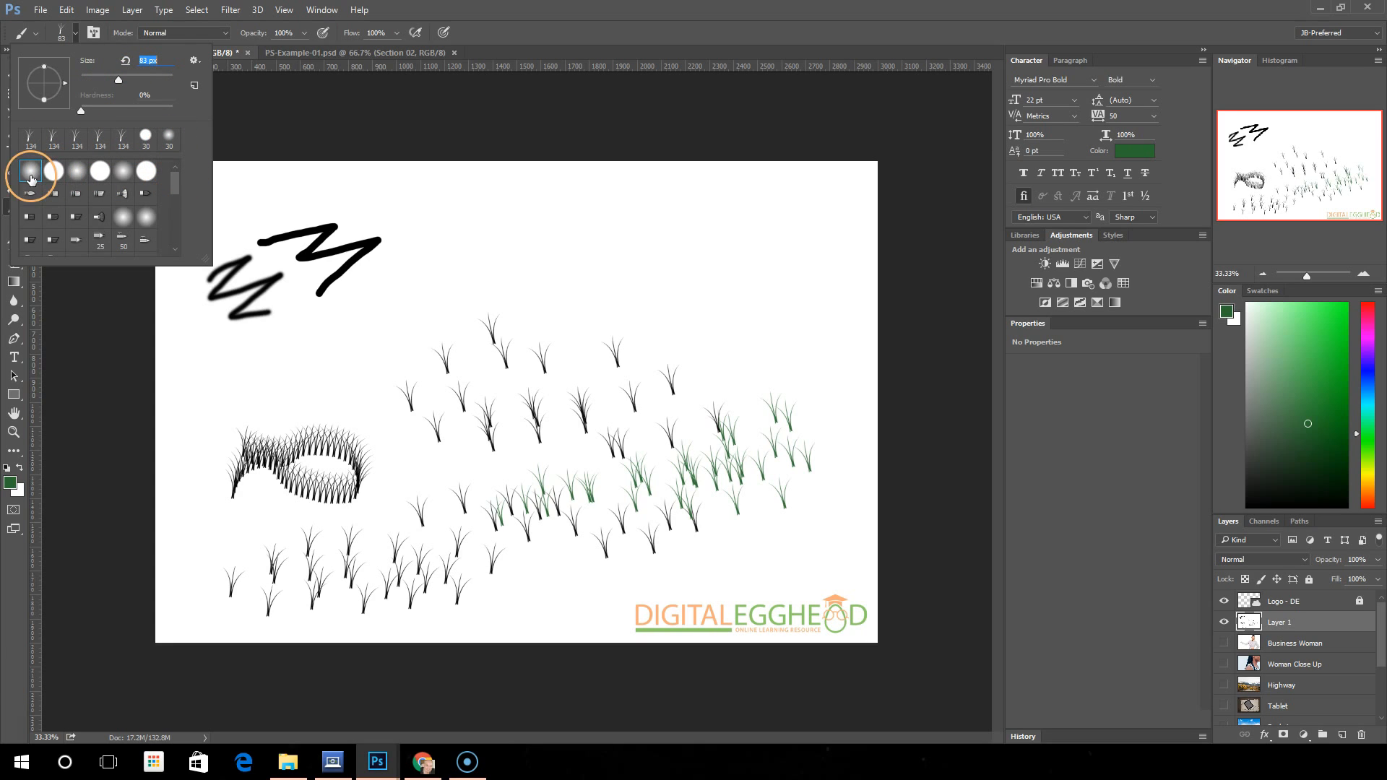
{"action": "left_click_drag", "start_coordinate": [123, 81], "coordinate": [151, 81]}
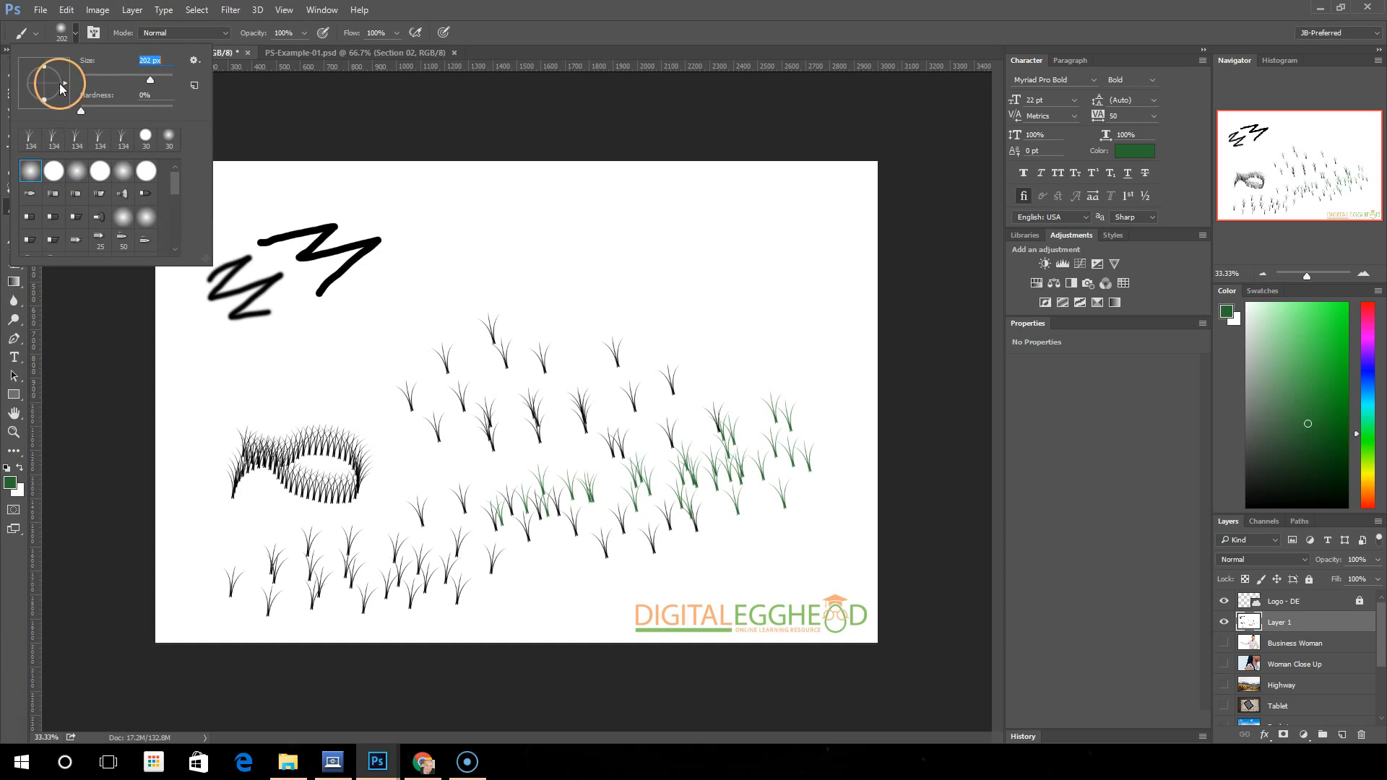
{"action": "left_click_drag", "start_coordinate": [174, 179], "coordinate": [175, 185]}
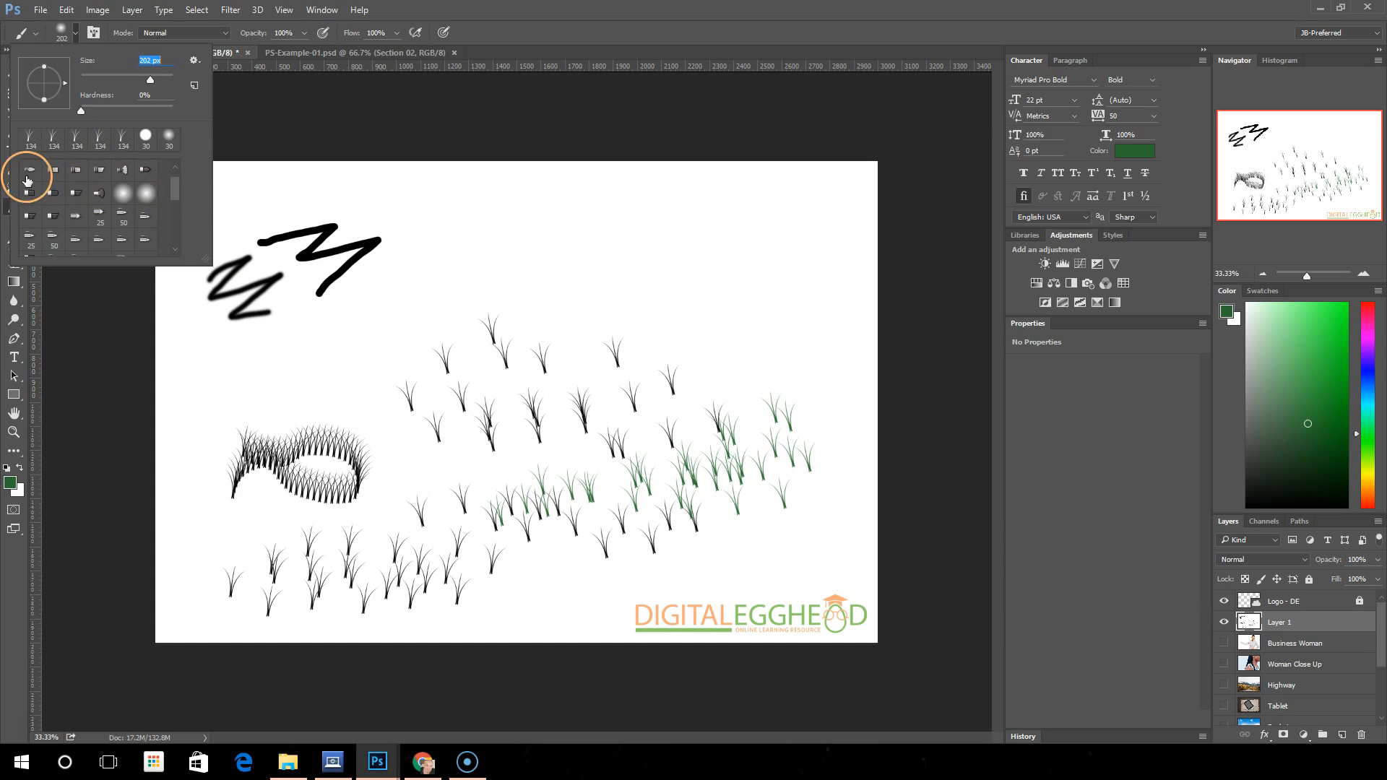
{"action": "mouse_move", "coordinate": [479, 243]}
{"action": "left_mouse_down"}
{"action": "mouse_move", "coordinate": [379, 242]}
{"action": "mouse_move", "coordinate": [522, 236]}
{"action": "mouse_move", "coordinate": [403, 275]}
{"action": "mouse_move", "coordinate": [506, 286]}
{"action": "mouse_move", "coordinate": [353, 325]}
{"action": "mouse_move", "coordinate": [554, 320]}
{"action": "mouse_move", "coordinate": [388, 335]}
{"action": "mouse_move", "coordinate": [548, 352]}
{"action": "mouse_move", "coordinate": [455, 391]}
{"action": "mouse_move", "coordinate": [681, 407]}
{"action": "mouse_move", "coordinate": [443, 405]}
{"action": "left_mouse_up"}
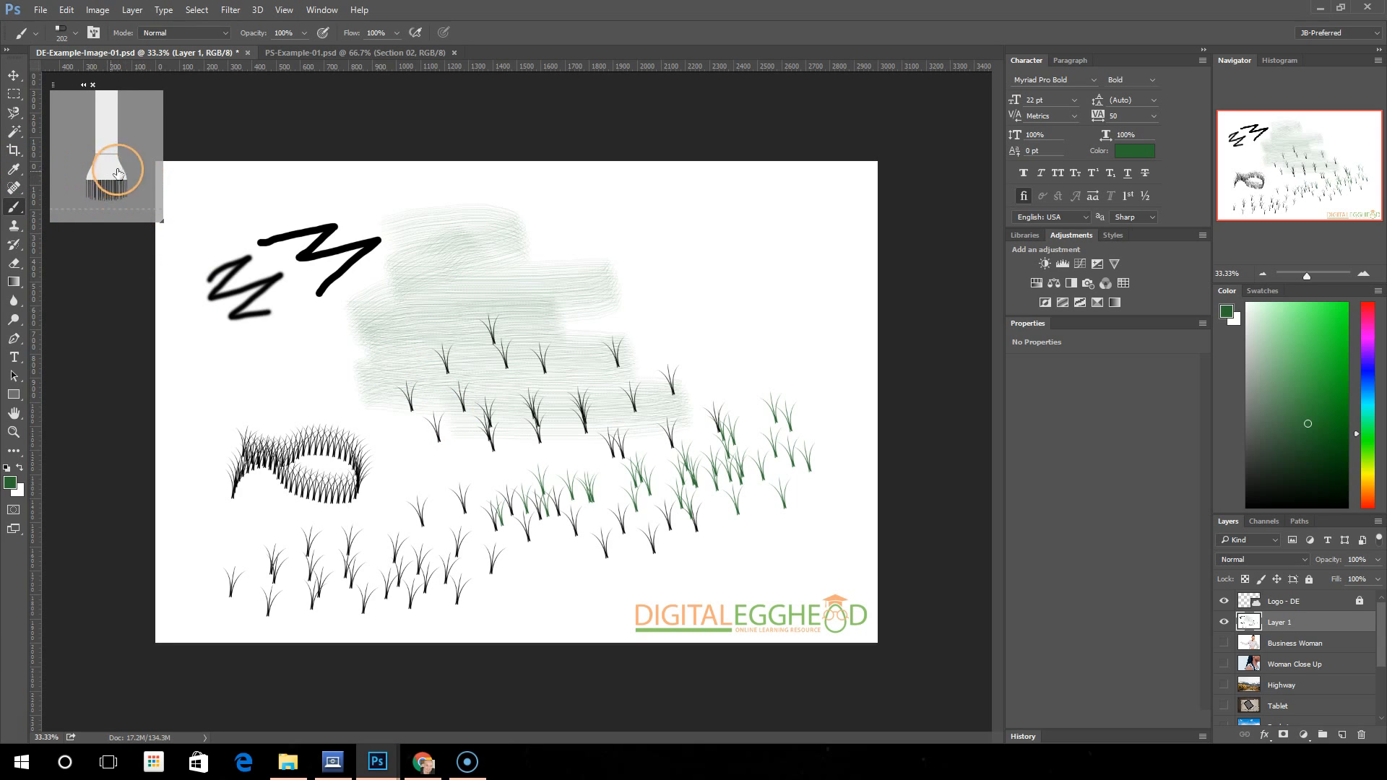
- Choose the 27 px spatter brush tip and enlarge it to 174 px
{"action": "left_click", "coordinate": [76, 33]}
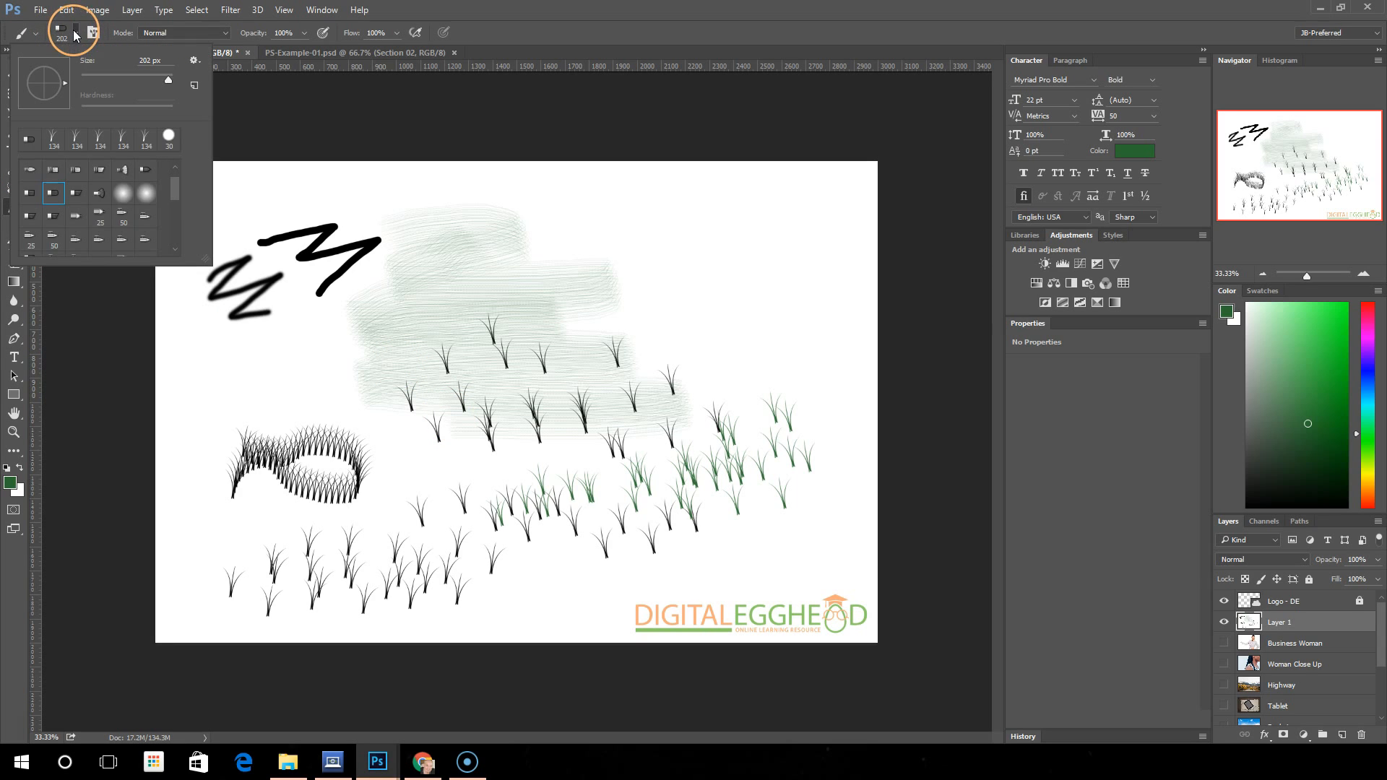
{"action": "scroll", "coordinate": [86, 209], "scroll_direction": "down", "scroll_amount": 3}
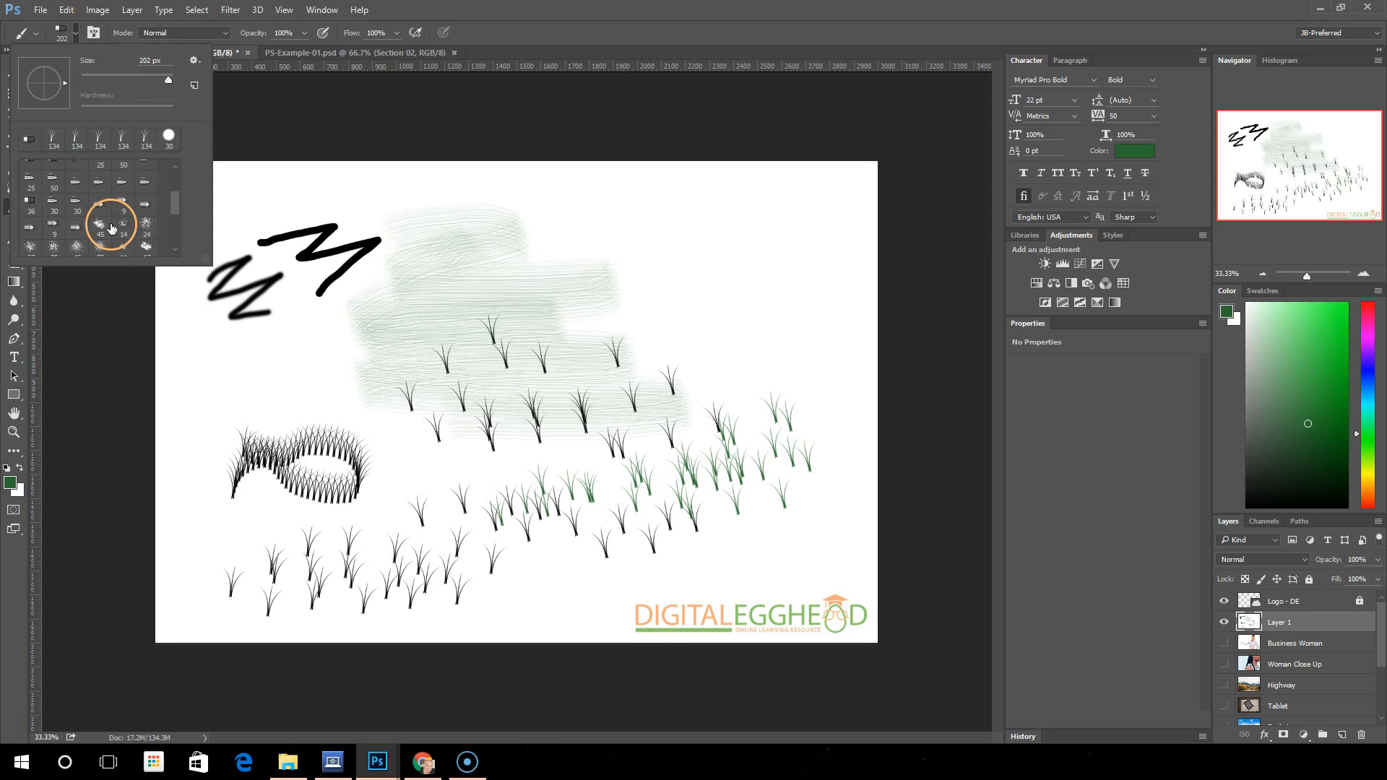
{"action": "scroll", "coordinate": [86, 208], "scroll_direction": "down", "scroll_amount": 1}
{"action": "left_click", "coordinate": [32, 204]}
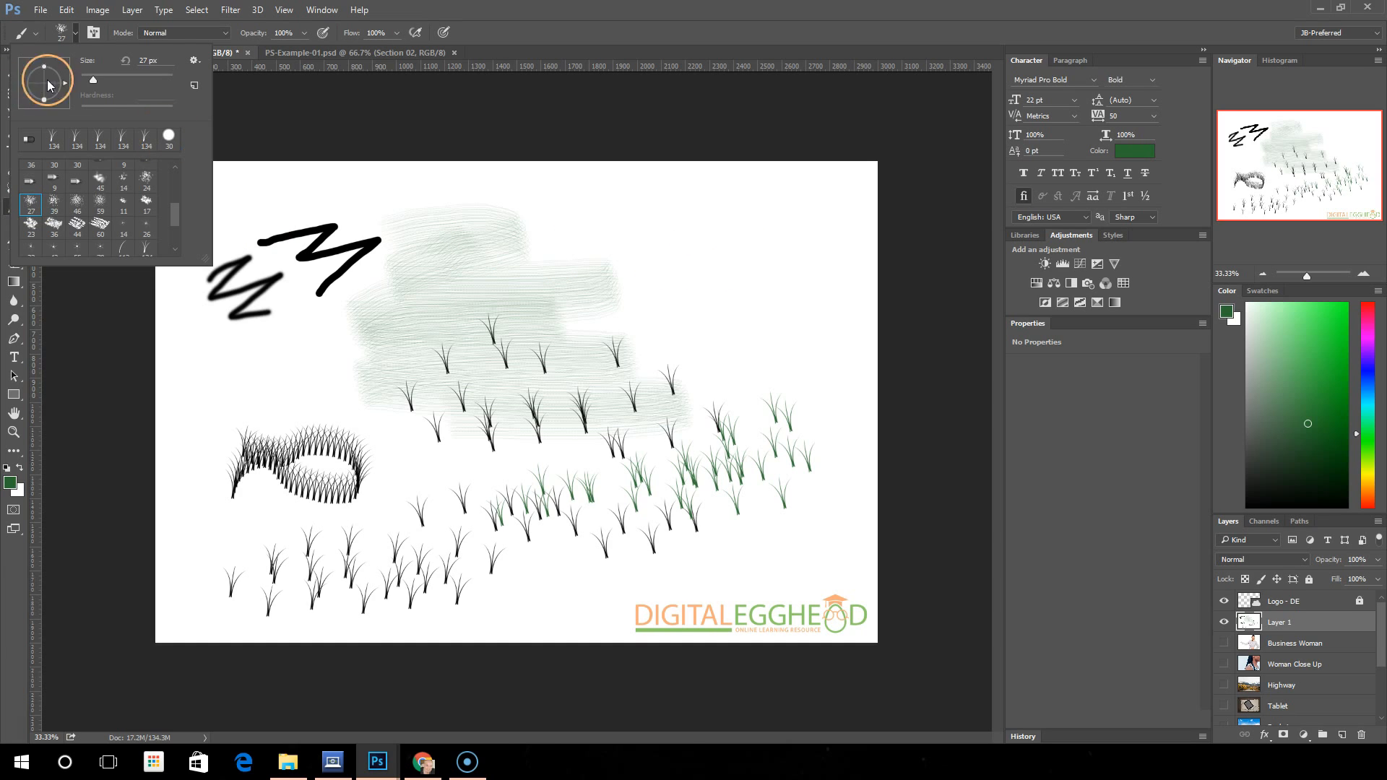
{"action": "mouse_move", "coordinate": [119, 75]}
{"action": "left_mouse_down"}
{"action": "mouse_move", "coordinate": [164, 89]}
{"action": "mouse_move", "coordinate": [147, 77]}
{"action": "left_mouse_up"}
- Paint a thick green zigzag in the canvas's upper right and stamp four separate spatter dabs beside it
{"action": "mouse_move", "coordinate": [572, 241]}
{"action": "left_mouse_down"}
{"action": "mouse_move", "coordinate": [759, 272]}
{"action": "mouse_move", "coordinate": [636, 277]}
{"action": "mouse_move", "coordinate": [713, 336]}
{"action": "mouse_move", "coordinate": [744, 371]}
{"action": "left_mouse_up"}
{"action": "left_click", "coordinate": [803, 311]}
{"action": "left_click", "coordinate": [818, 399]}
{"action": "left_click", "coordinate": [777, 361]}
{"action": "left_click", "coordinate": [829, 346]}
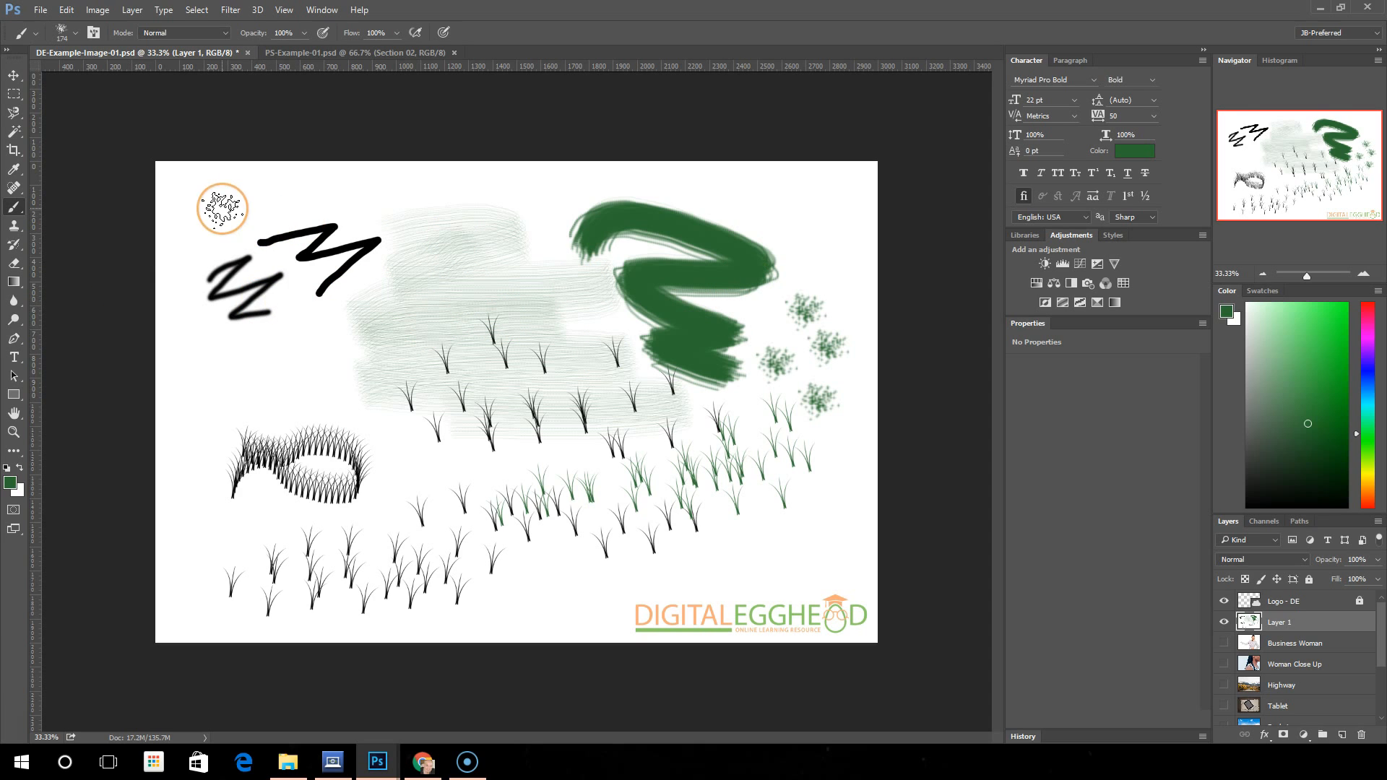
- Choose the 74 px maple leaf brush tip, enlarge it to 180 px, and paint a winding trail of scattered leaves across the canvas
{"action": "left_click", "coordinate": [75, 33]}
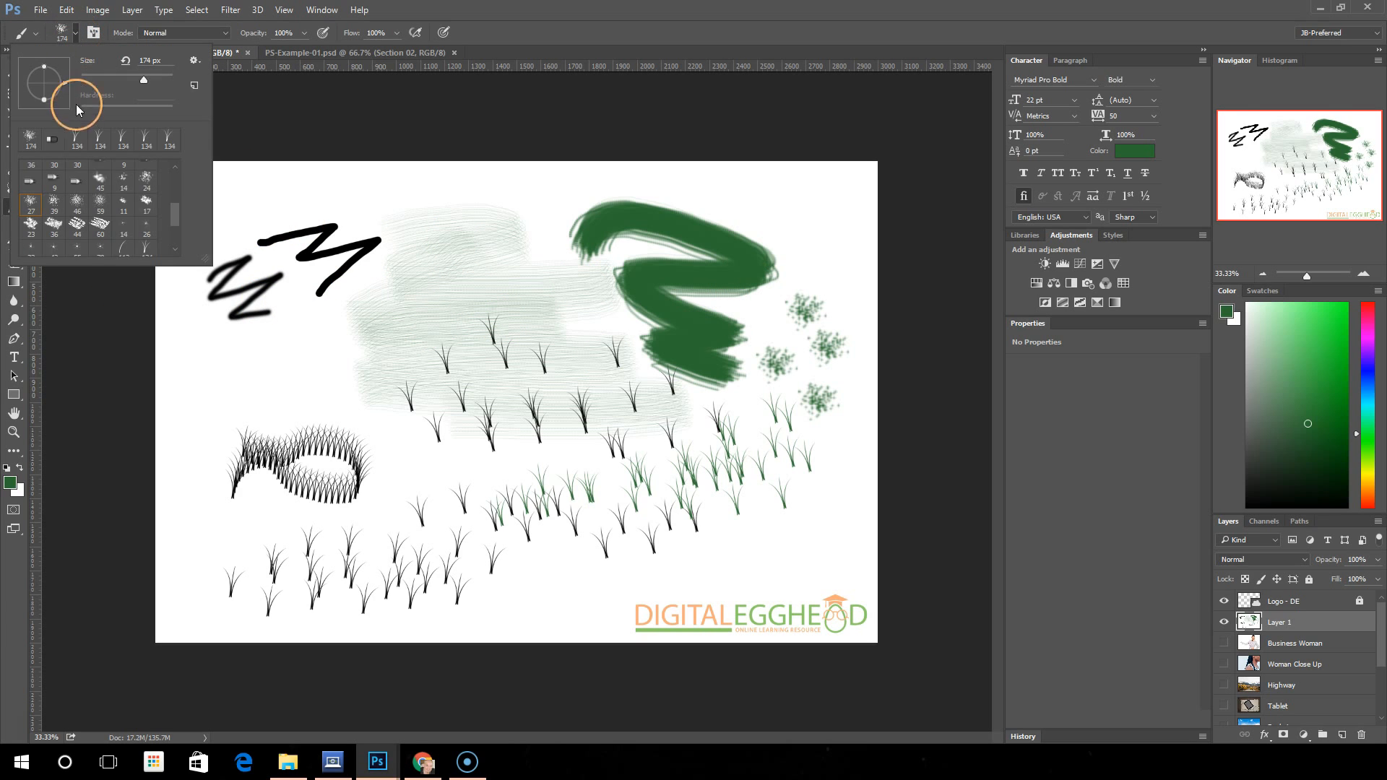
{"action": "scroll", "coordinate": [86, 178], "scroll_direction": "down", "scroll_amount": 2}
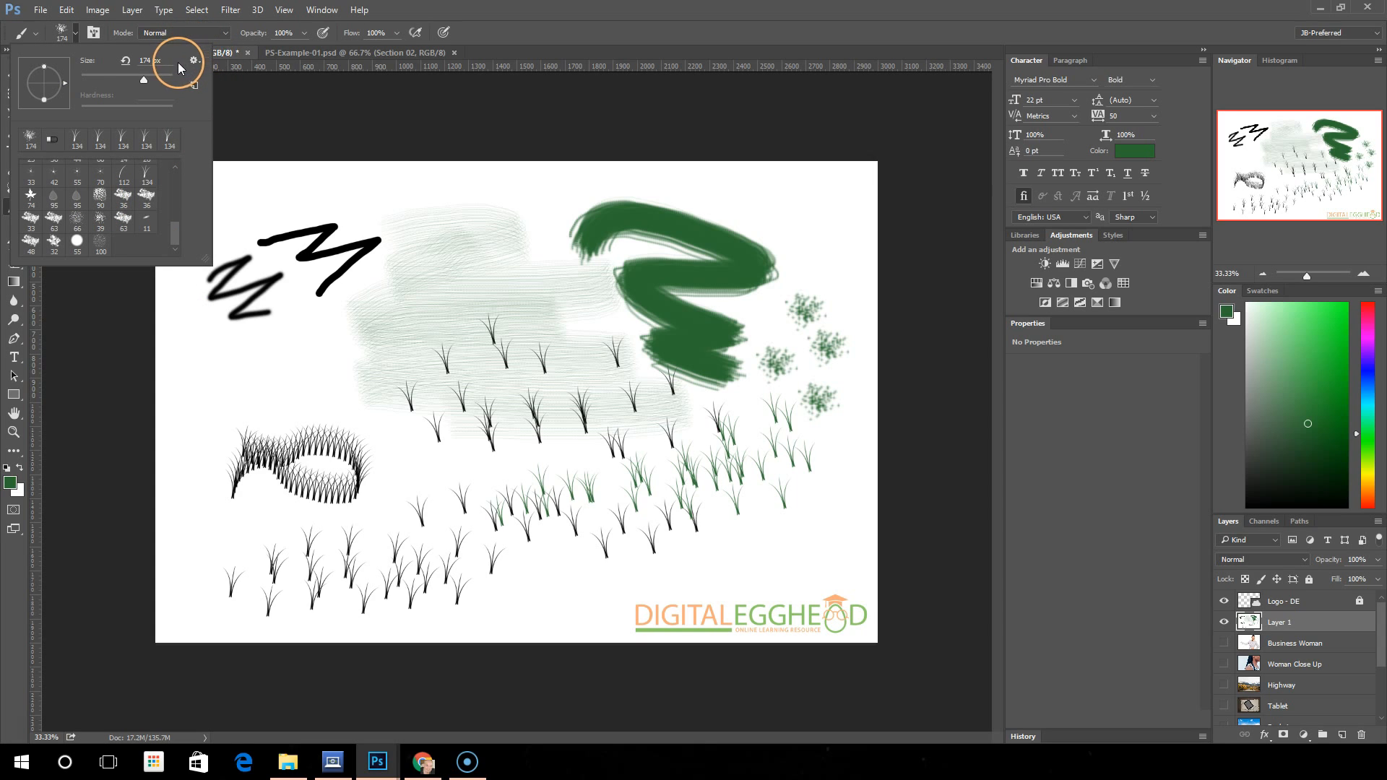
{"action": "scroll", "coordinate": [117, 209], "scroll_direction": "up", "scroll_amount": 1}
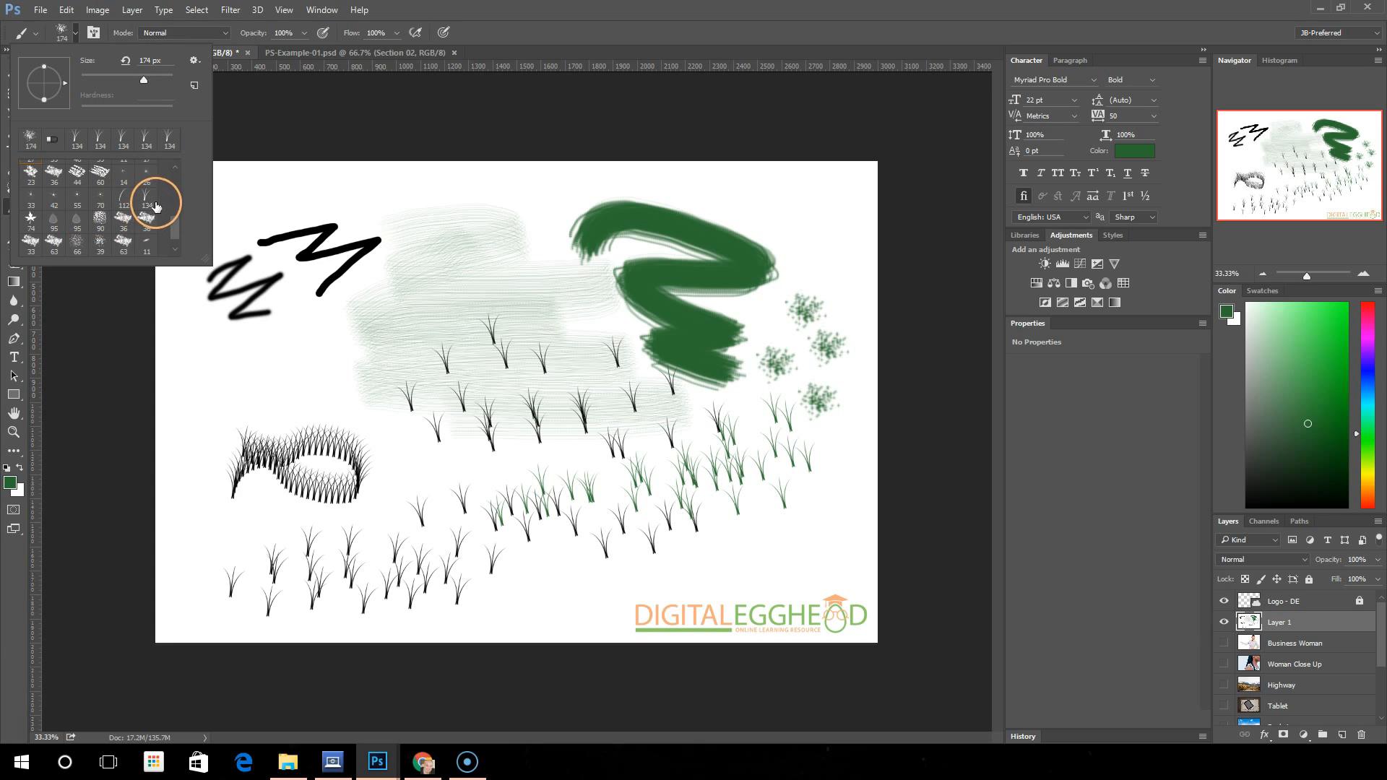
{"action": "left_click", "coordinate": [31, 219]}
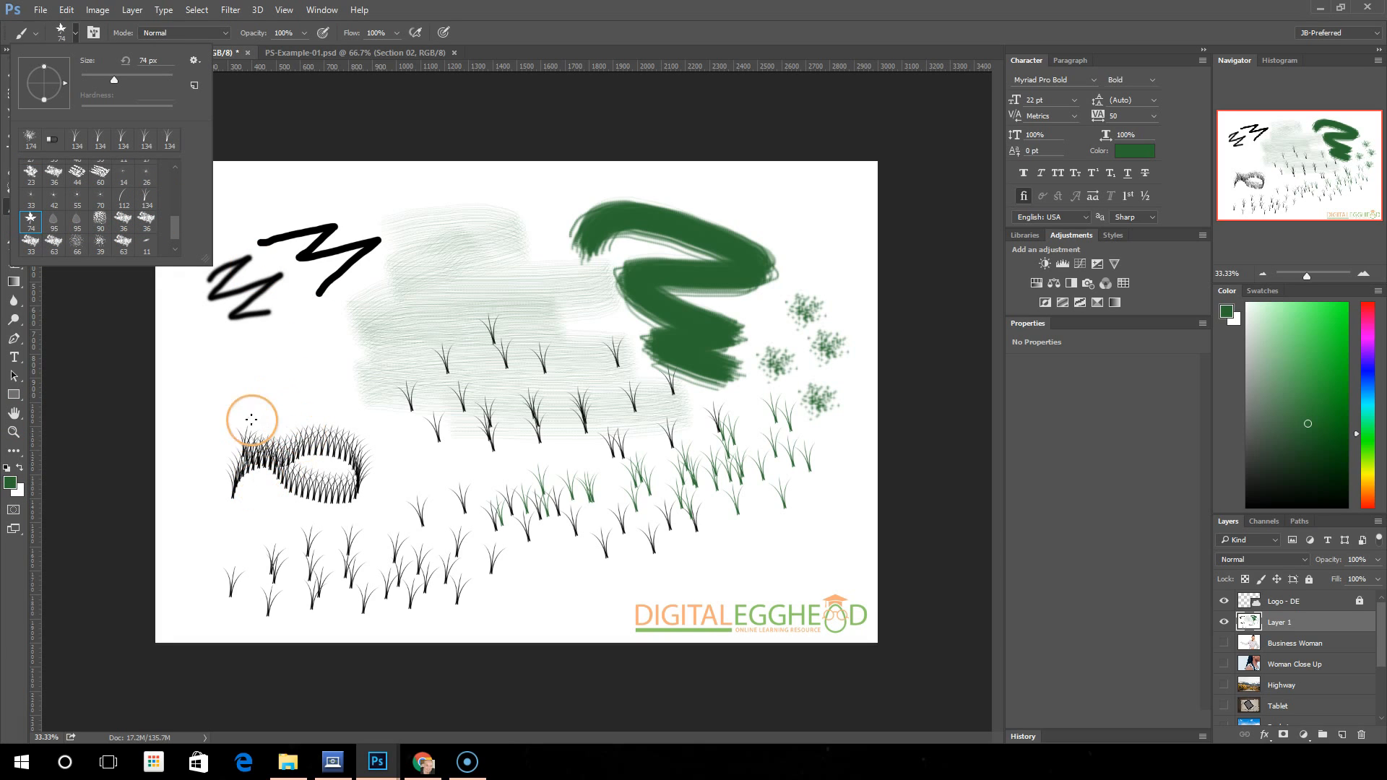
{"action": "left_click", "coordinate": [304, 373]}
{"action": "mouse_move", "coordinate": [357, 361]}
{"action": "left_mouse_down"}
{"action": "mouse_move", "coordinate": [480, 390]}
{"action": "mouse_move", "coordinate": [616, 551]}
{"action": "mouse_move", "coordinate": [734, 459]}
{"action": "mouse_move", "coordinate": [780, 455]}
{"action": "left_mouse_up"}
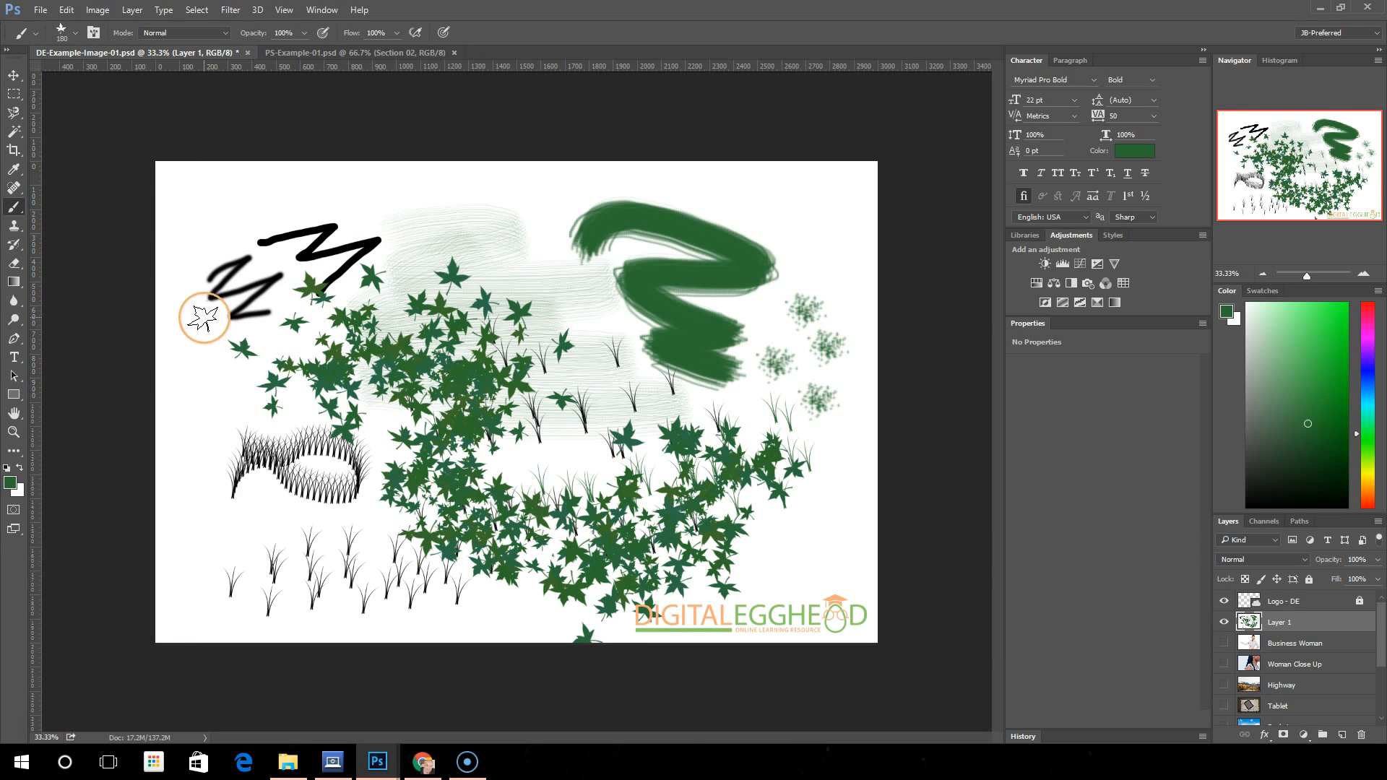
- Choose the hard round brush tip and set its size to 91 px
{"action": "left_click", "coordinate": [77, 34]}
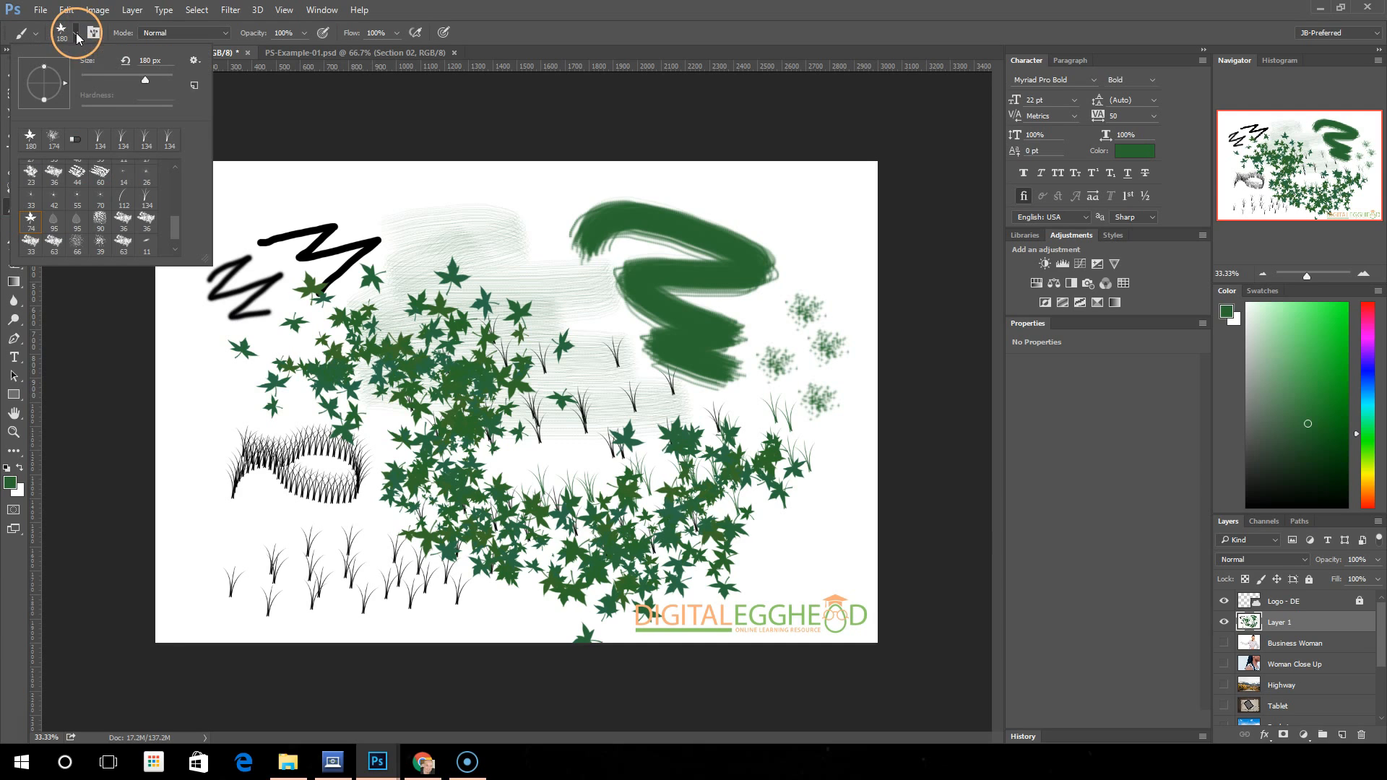
{"action": "scroll", "coordinate": [136, 162], "scroll_direction": "up", "scroll_amount": 10}
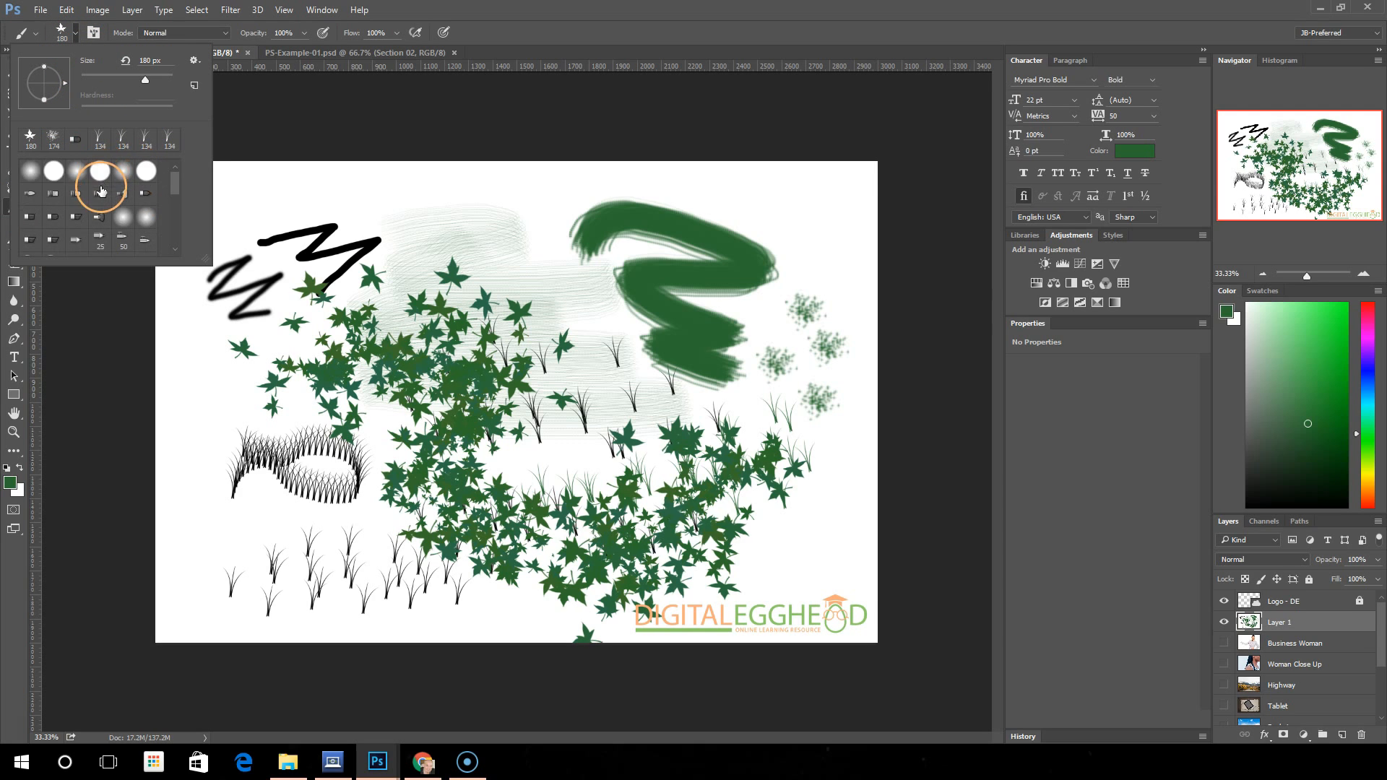
{"action": "left_click", "coordinate": [55, 173]}
{"action": "left_click", "coordinate": [120, 80]}
{"action": "left_click", "coordinate": [76, 32]}
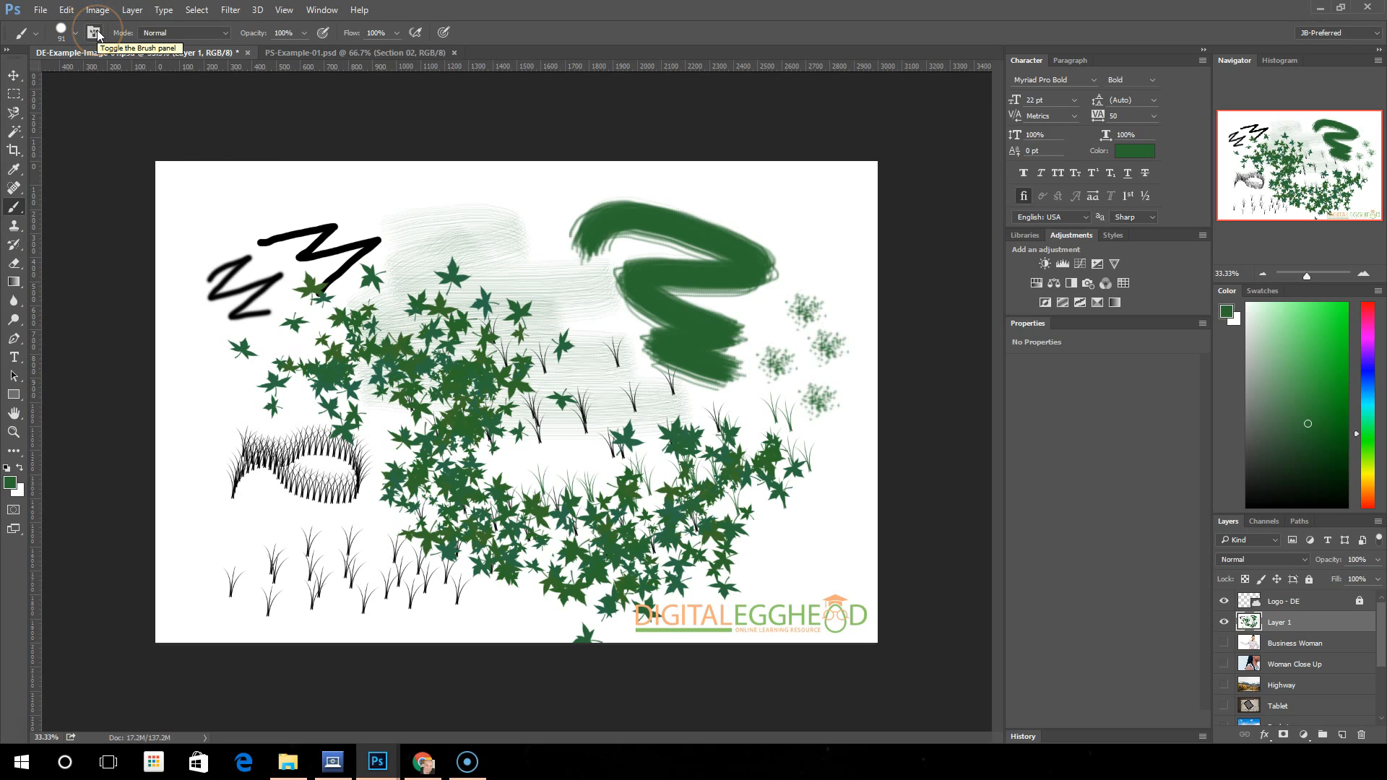
- Show the floating Brush settings, move them over the canvas, and look through the Brush Presets before returning to the Brush options
{"action": "left_click", "coordinate": [97, 29]}
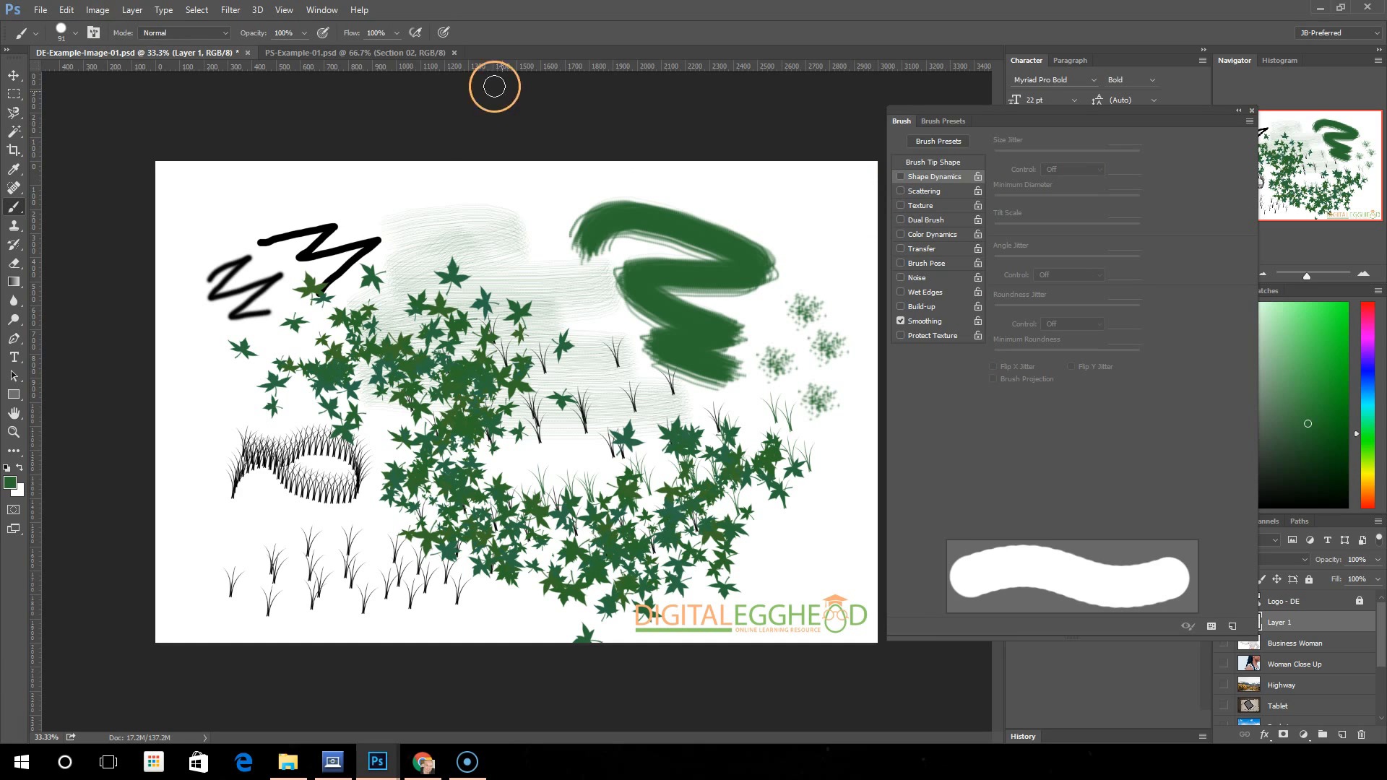
{"action": "left_click", "coordinate": [323, 10]}
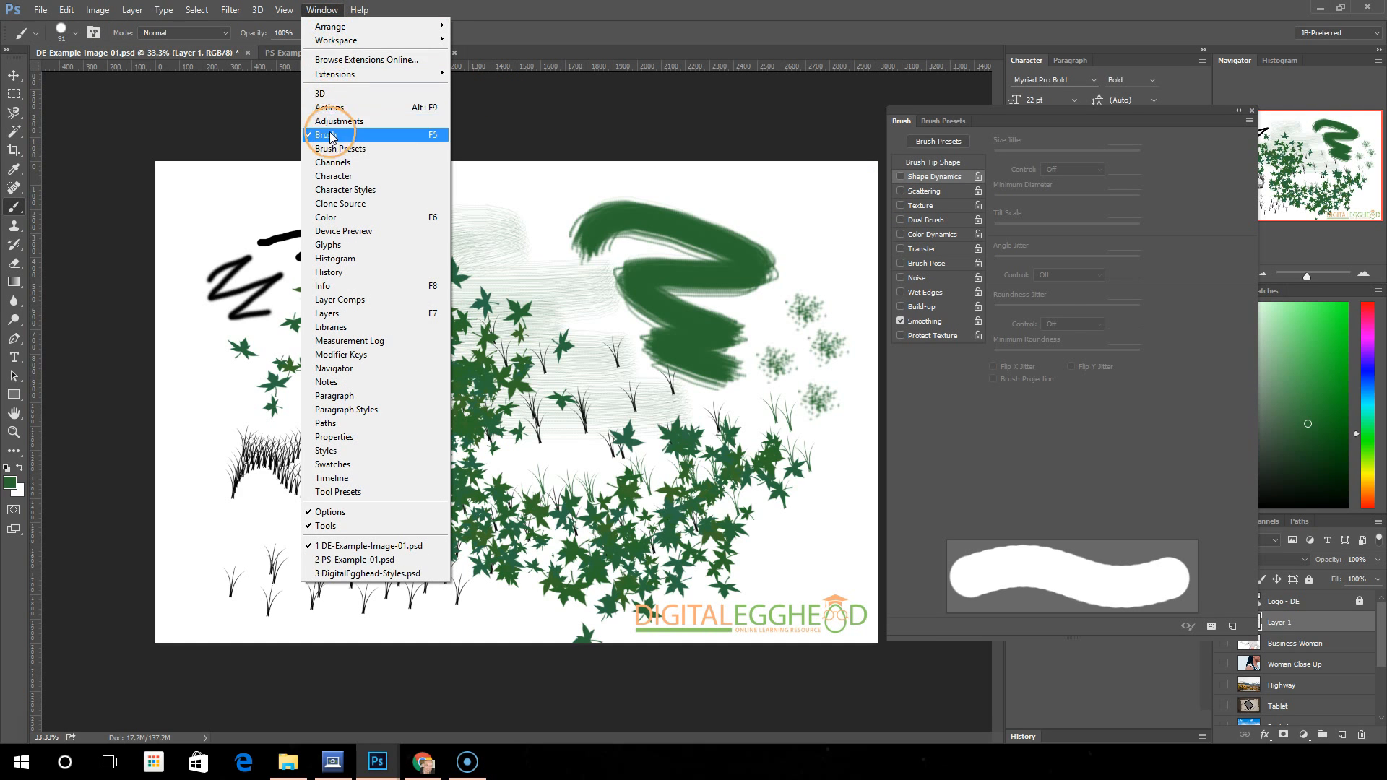
{"action": "left_click", "coordinate": [325, 134]}
{"action": "left_click", "coordinate": [93, 33]}
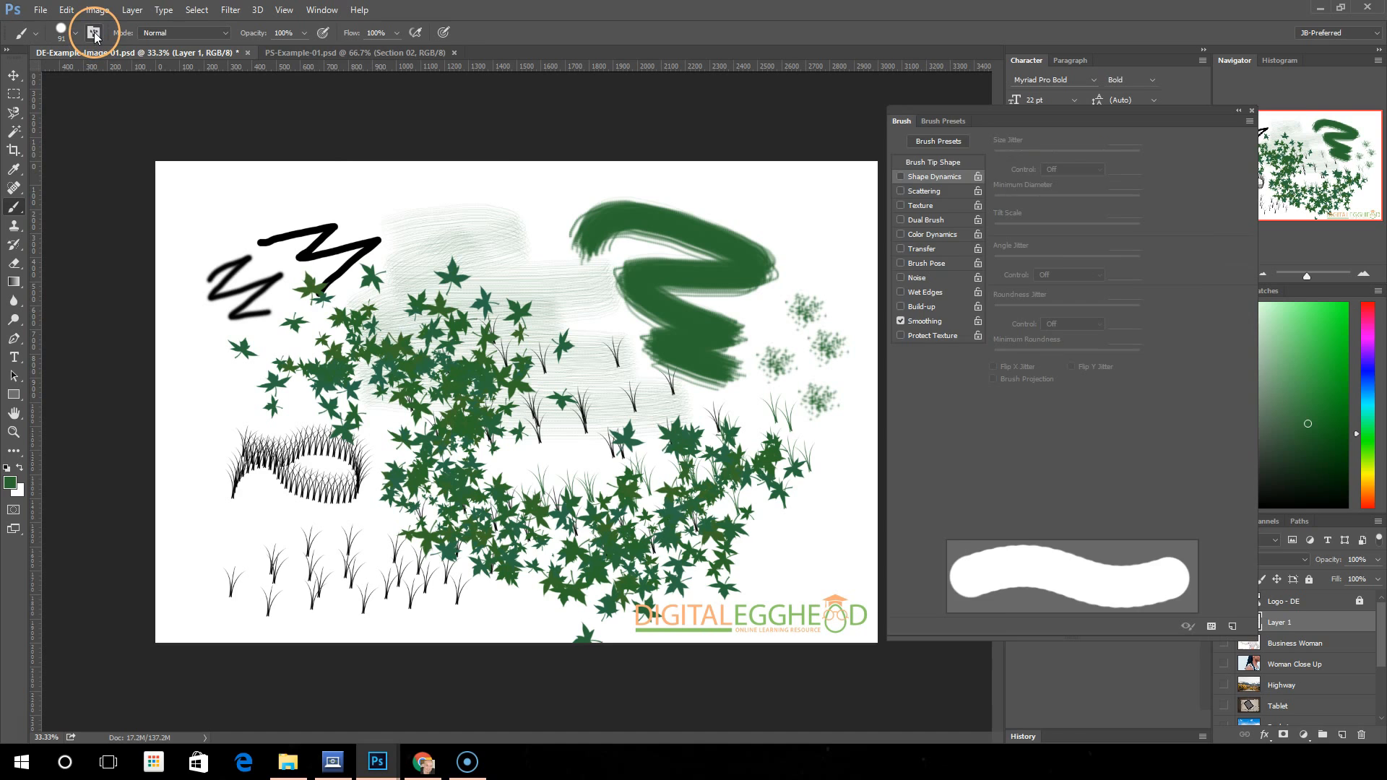
{"action": "mouse_move", "coordinate": [972, 112]}
{"action": "left_mouse_down"}
{"action": "mouse_move", "coordinate": [877, 94]}
{"action": "mouse_move", "coordinate": [610, 109]}
{"action": "left_mouse_up"}
{"action": "left_click", "coordinate": [569, 121]}
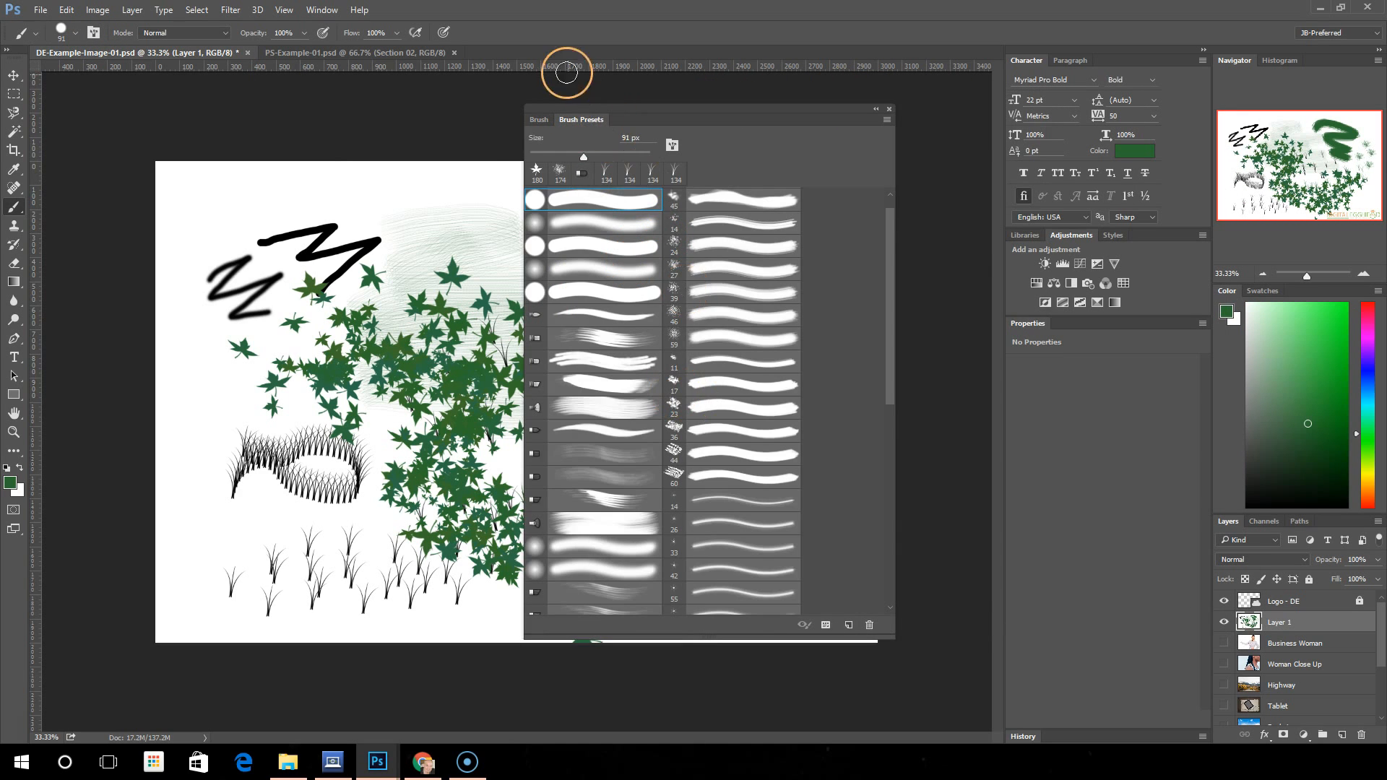
{"action": "left_click", "coordinate": [538, 120]}
- Dock the brush settings as a column beside the Character panel, narrow the column, and display the Brush Presets
{"action": "mouse_move", "coordinate": [660, 107]}
{"action": "left_mouse_down"}
{"action": "mouse_move", "coordinate": [851, 143]}
{"action": "mouse_move", "coordinate": [993, 150]}
{"action": "left_mouse_up"}
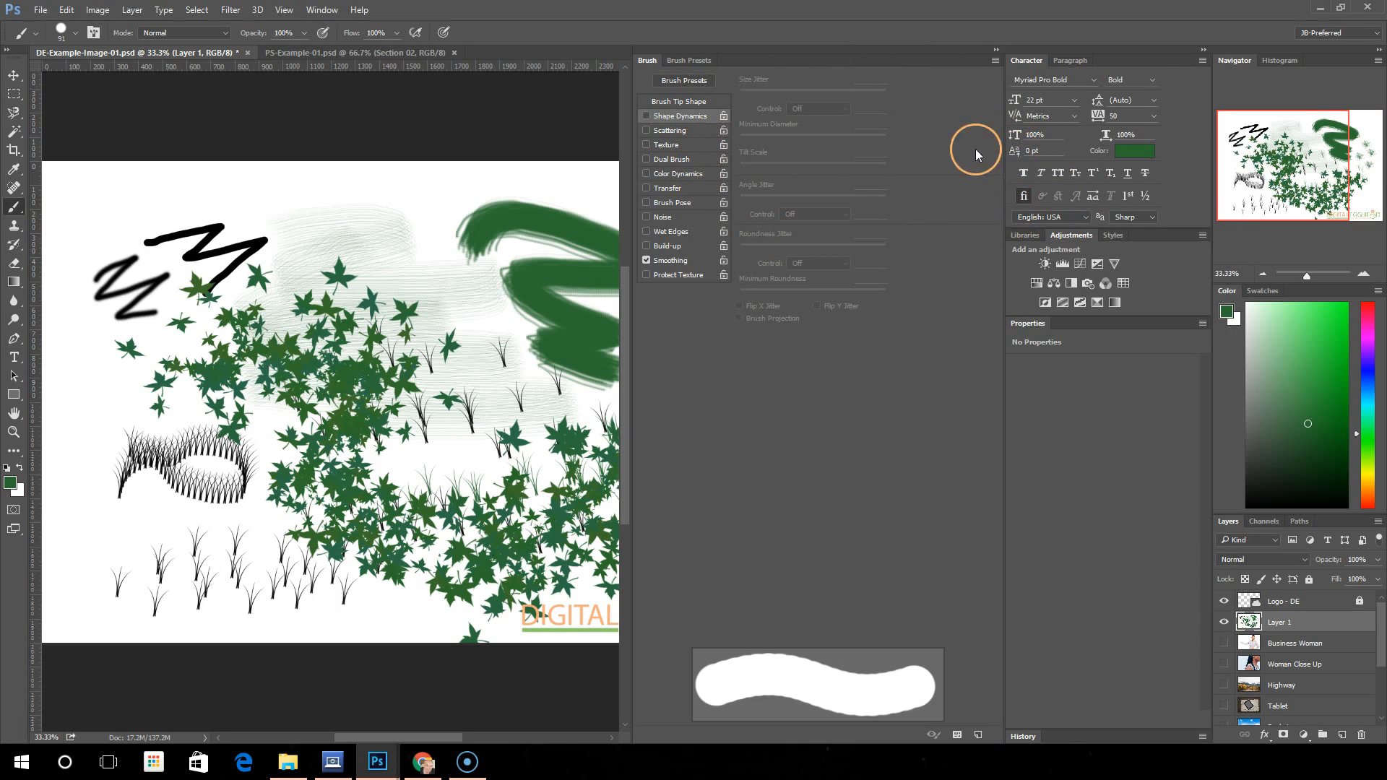
{"action": "left_click_drag", "start_coordinate": [633, 227], "coordinate": [837, 246]}
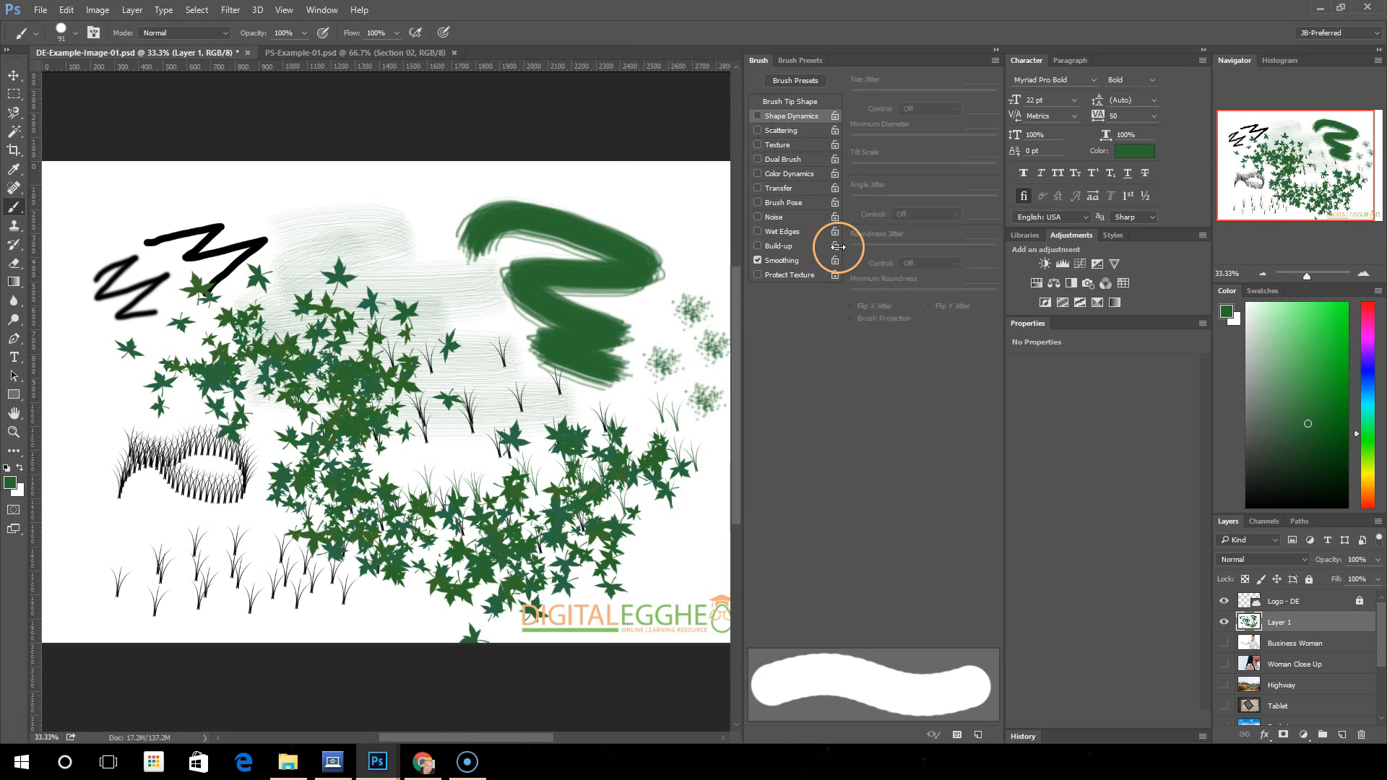
{"action": "left_click", "coordinate": [795, 59]}
- Dock the brush panel group between Adjustments and Properties, float it over the canvas again, and close it
{"action": "mouse_move", "coordinate": [857, 58]}
{"action": "left_mouse_down"}
{"action": "mouse_move", "coordinate": [1100, 322]}
{"action": "mouse_move", "coordinate": [1091, 316]}
{"action": "left_mouse_up"}
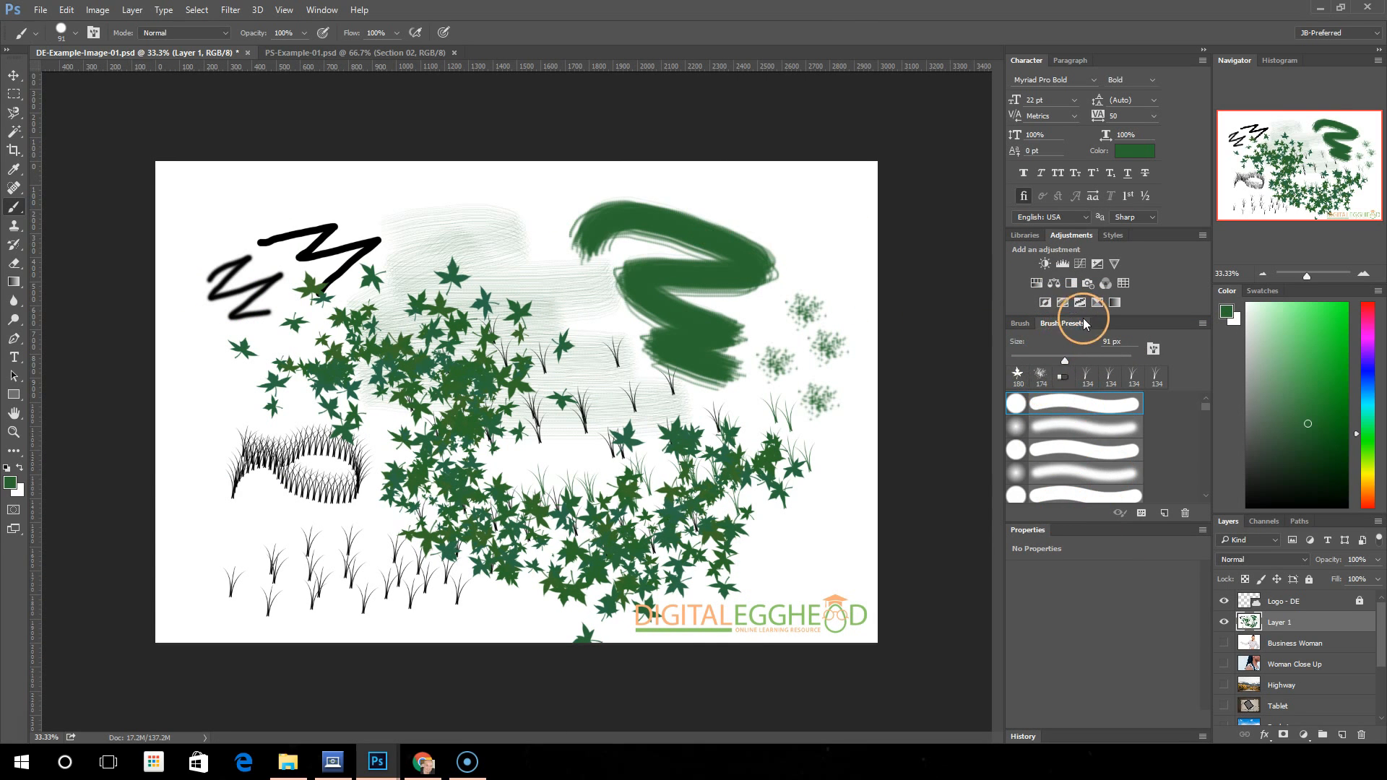
{"action": "mouse_move", "coordinate": [1135, 320]}
{"action": "left_mouse_down"}
{"action": "mouse_move", "coordinate": [777, 258]}
{"action": "mouse_move", "coordinate": [715, 221]}
{"action": "left_mouse_up"}
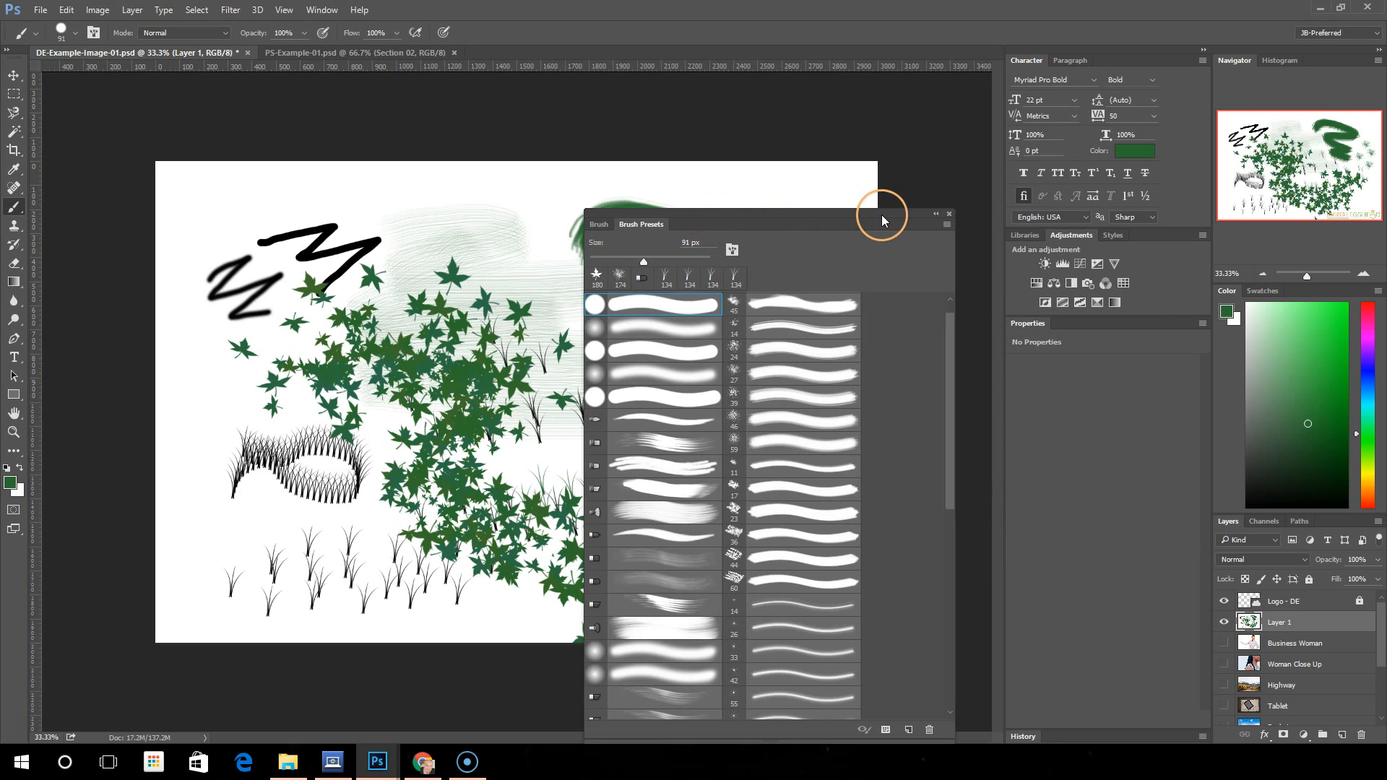
{"action": "left_click", "coordinate": [950, 215]}
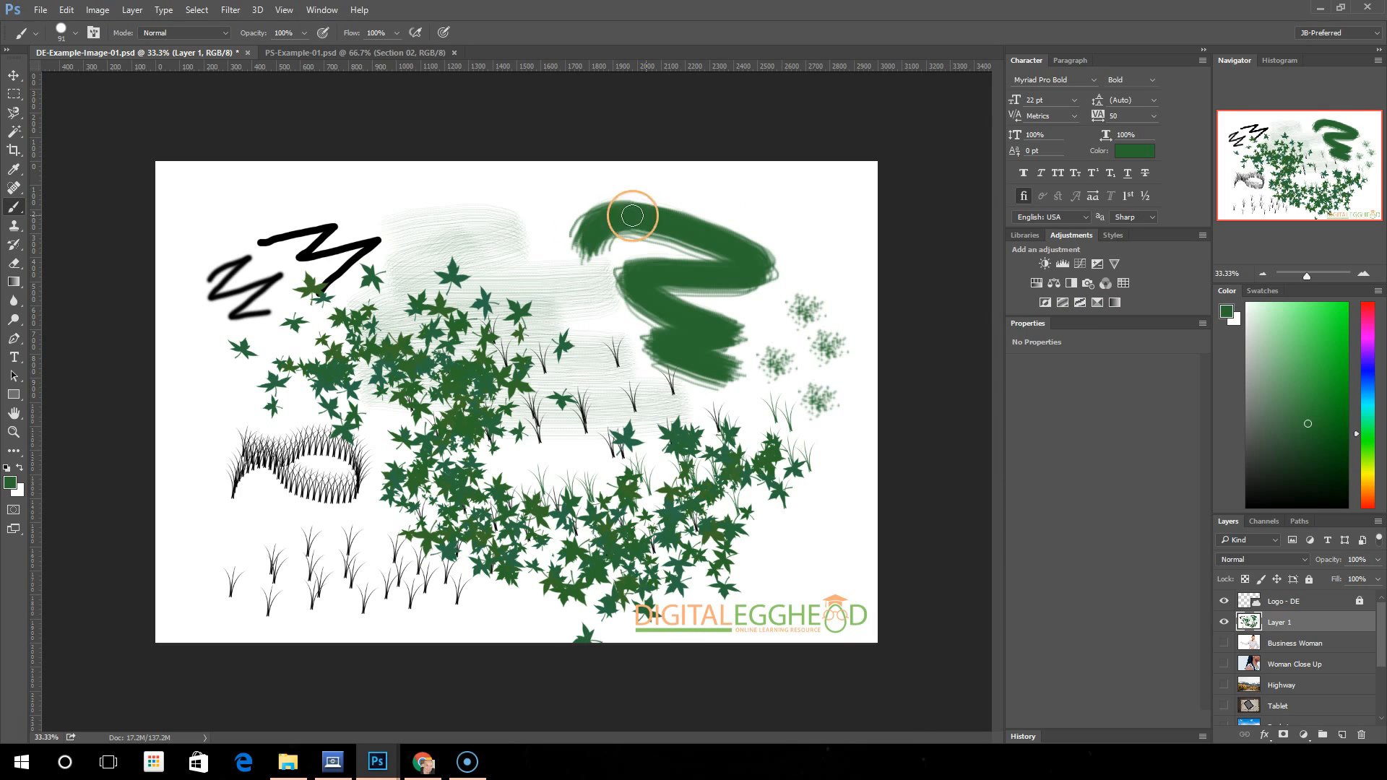
- Look over the brush preset picker on the canvas and the list of brush painting modes
{"action": "right_click", "coordinate": [487, 214]}
{"action": "mouse_move", "coordinate": [657, 345]}
{"action": "left_mouse_down"}
{"action": "mouse_move", "coordinate": [660, 391]}
{"action": "mouse_move", "coordinate": [650, 345]}
{"action": "left_mouse_up"}
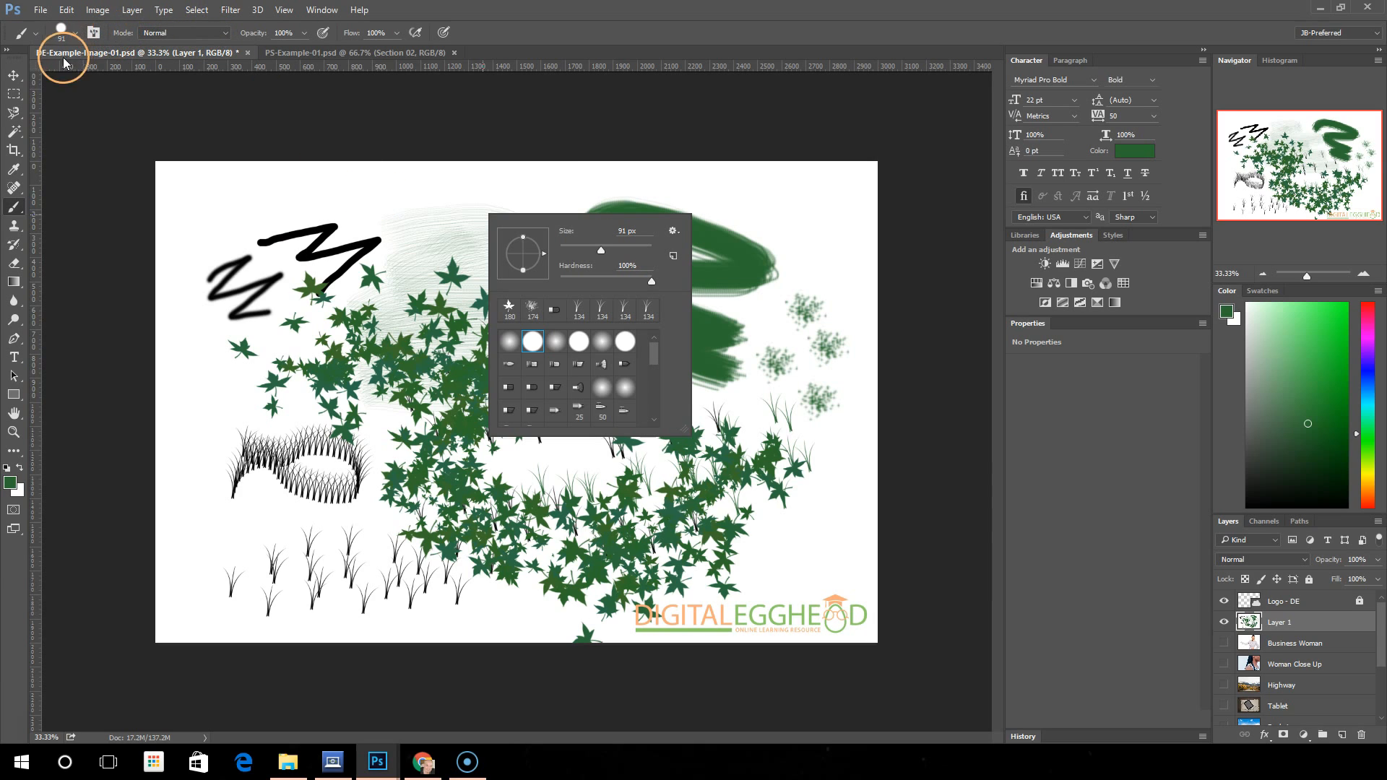
{"action": "left_click", "coordinate": [14, 207]}
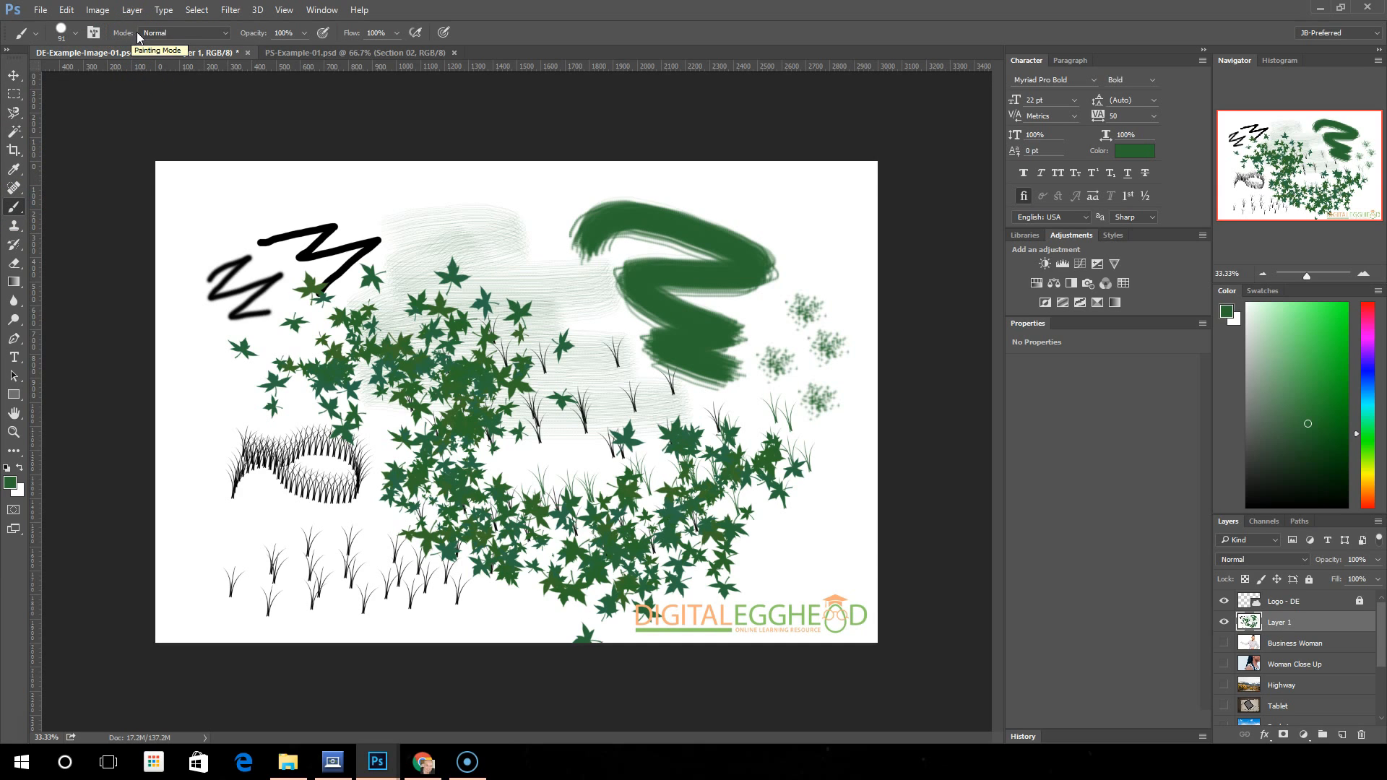
{"action": "left_click", "coordinate": [203, 36]}
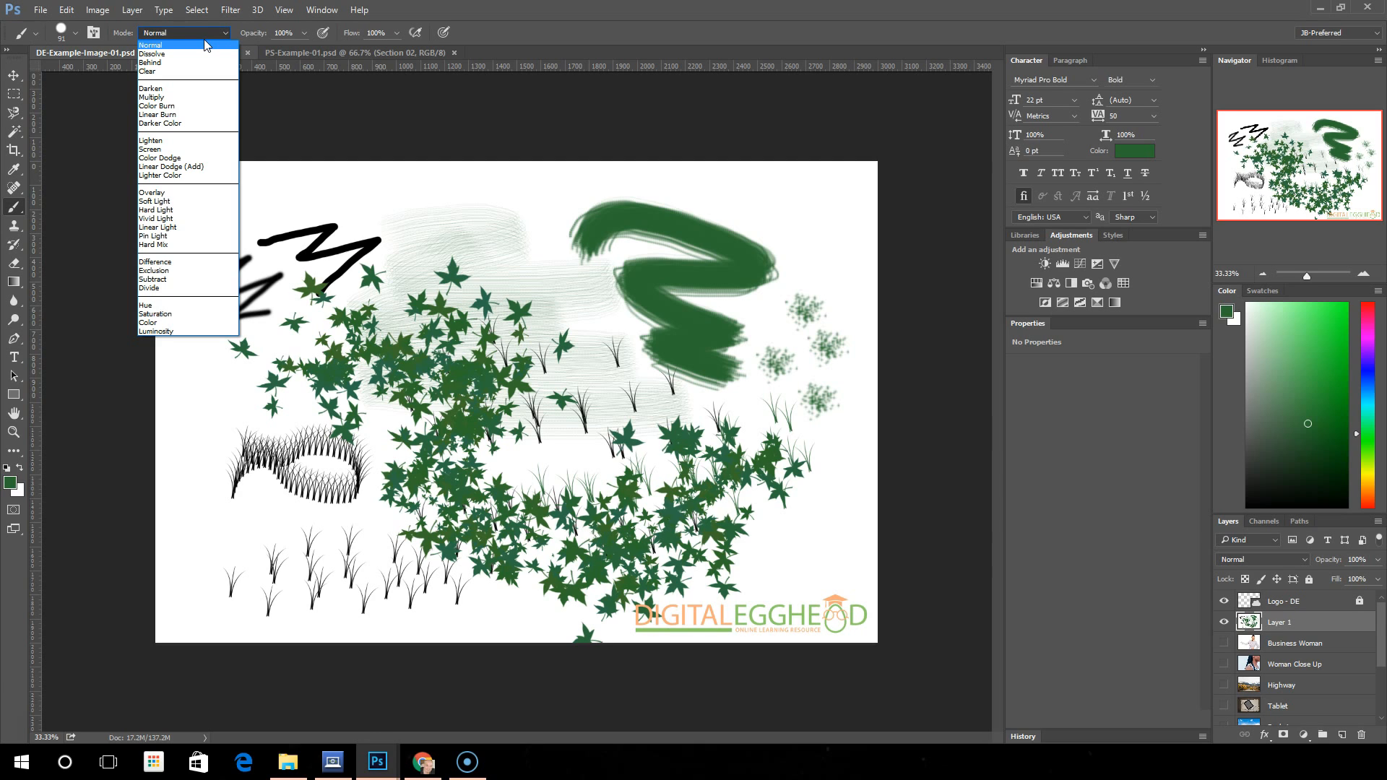
{"action": "left_click", "coordinate": [202, 31]}
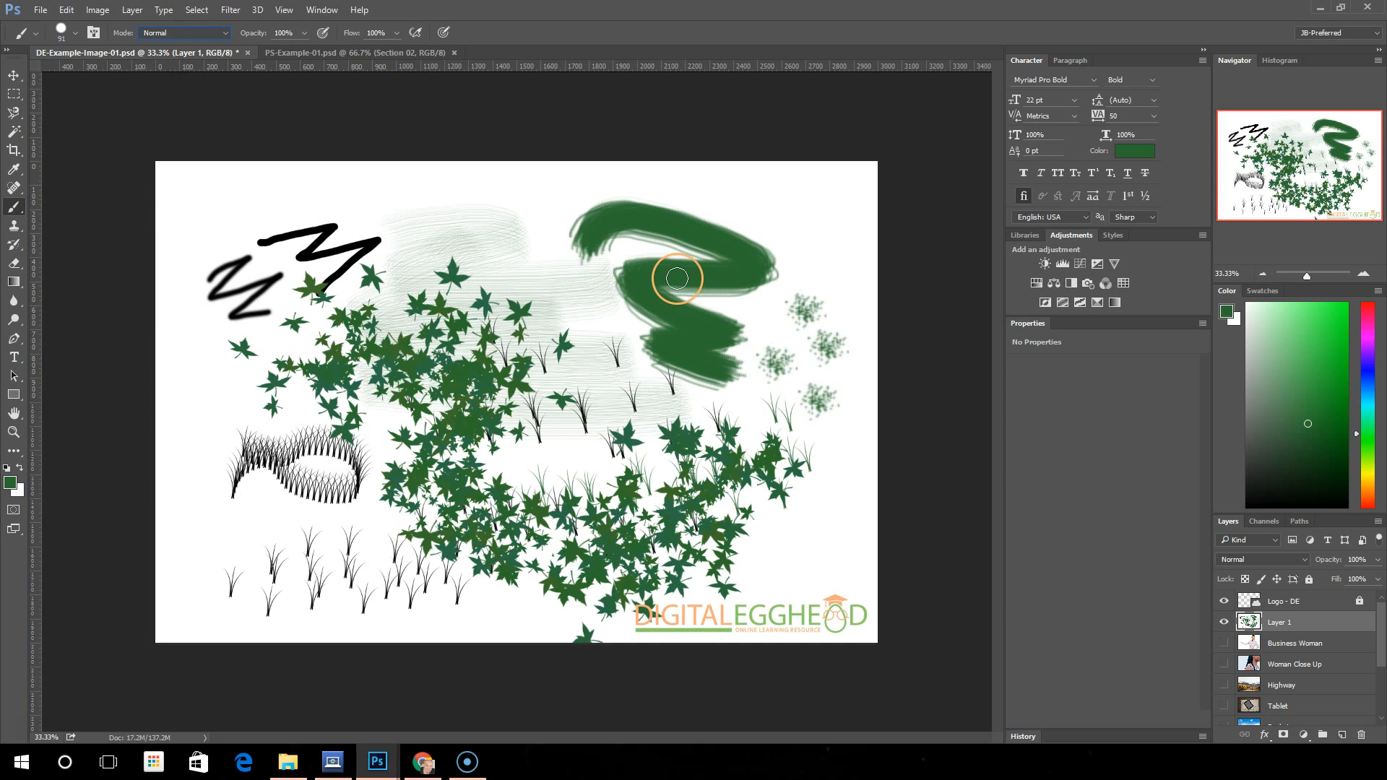
- Change the foreground color from green to a dark blue
{"action": "left_click", "coordinate": [11, 484]}
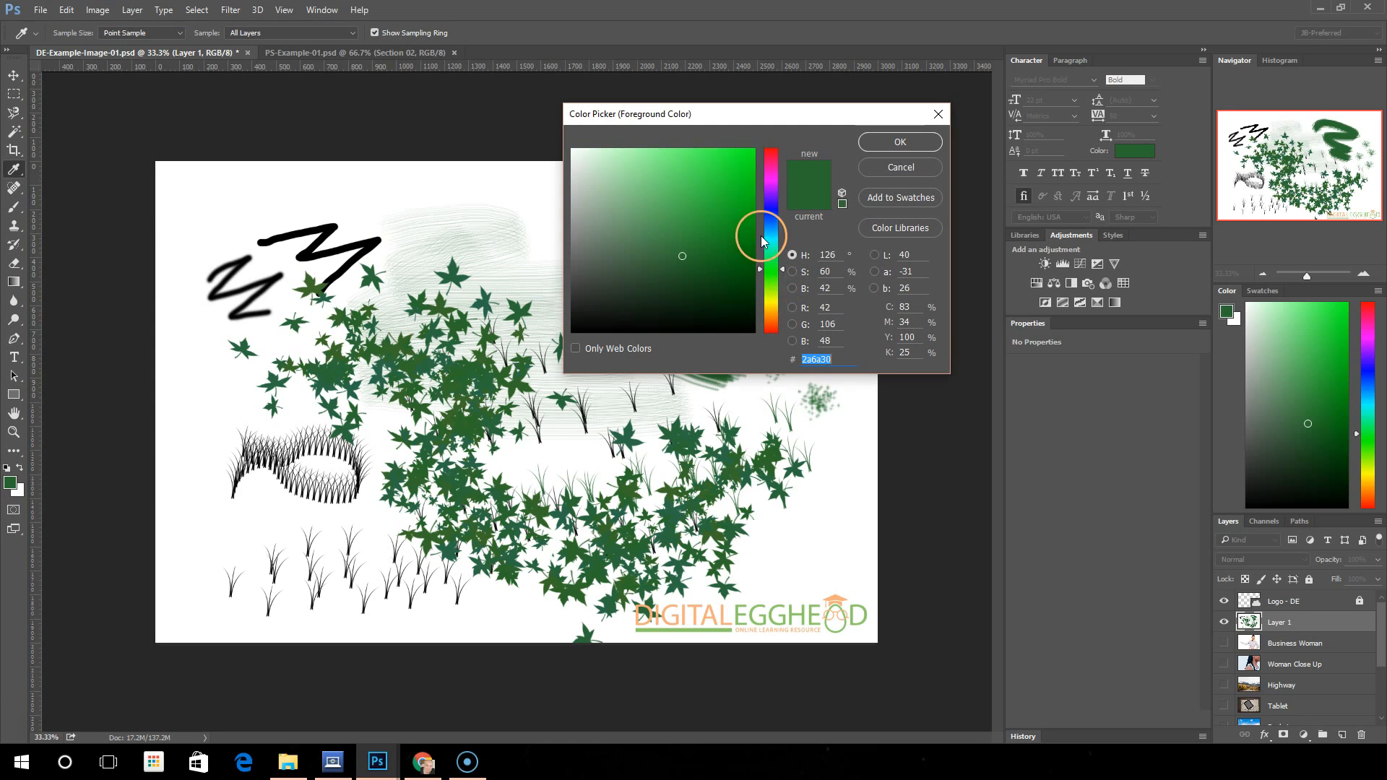
{"action": "left_click", "coordinate": [768, 202]}
{"action": "left_click_drag", "start_coordinate": [771, 228], "coordinate": [696, 248]}
{"action": "left_click", "coordinate": [899, 141]}
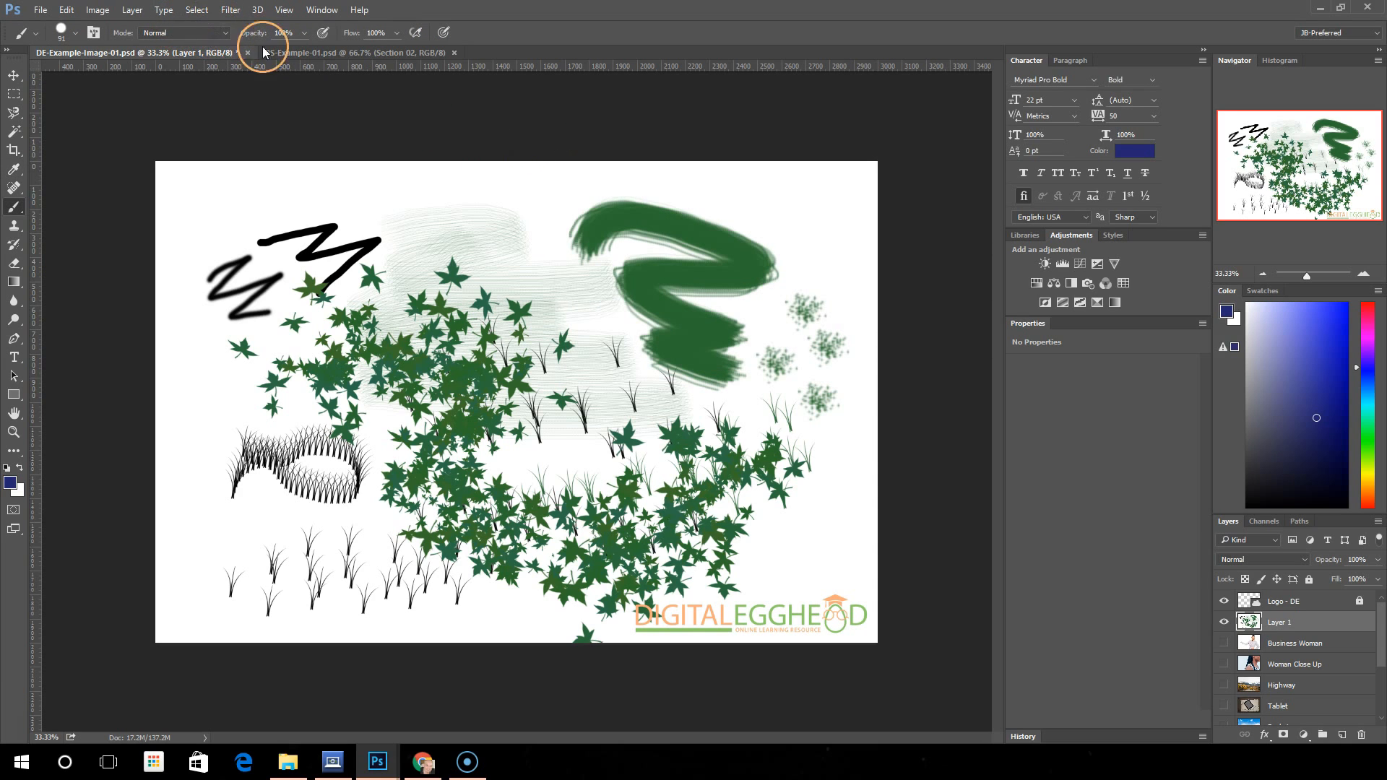
- Set the brush's painting mode to Color Burn and paint a zigzag over the thick green scribble
{"action": "left_click", "coordinate": [225, 33]}
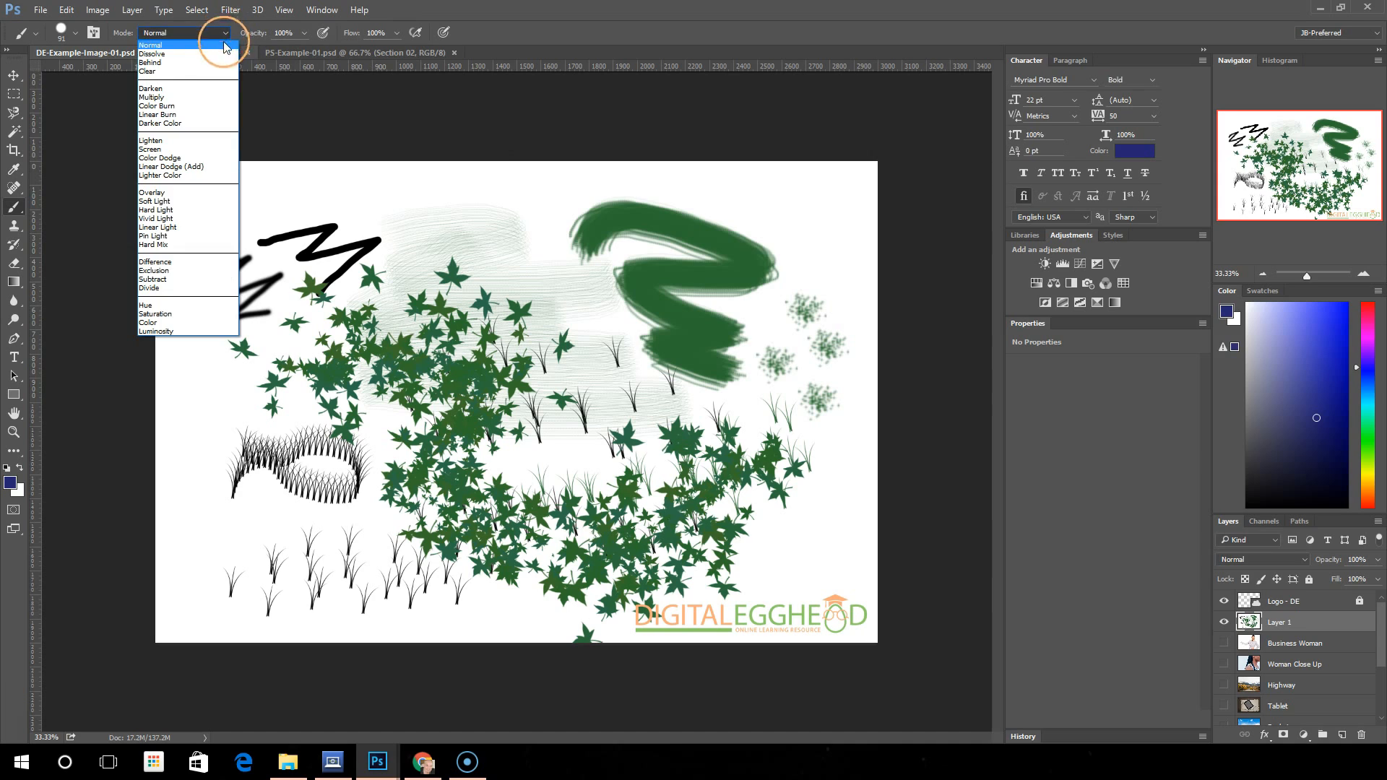
{"action": "left_click", "coordinate": [189, 110]}
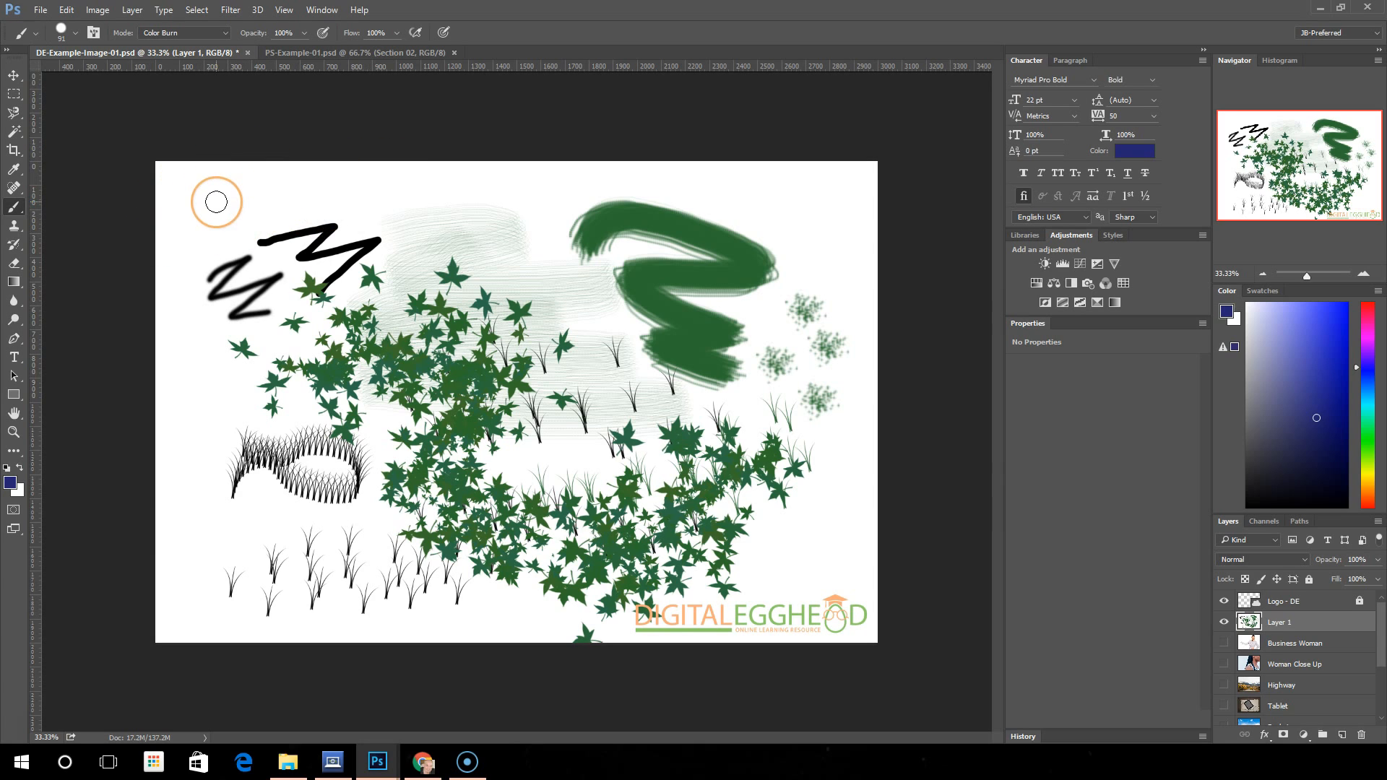
{"action": "mouse_move", "coordinate": [706, 216]}
{"action": "left_mouse_down"}
{"action": "mouse_move", "coordinate": [625, 249]}
{"action": "mouse_move", "coordinate": [618, 269]}
{"action": "mouse_move", "coordinate": [729, 271]}
{"action": "mouse_move", "coordinate": [720, 295]}
{"action": "mouse_move", "coordinate": [650, 328]}
{"action": "mouse_move", "coordinate": [644, 353]}
{"action": "mouse_move", "coordinate": [752, 319]}
{"action": "left_mouse_up"}
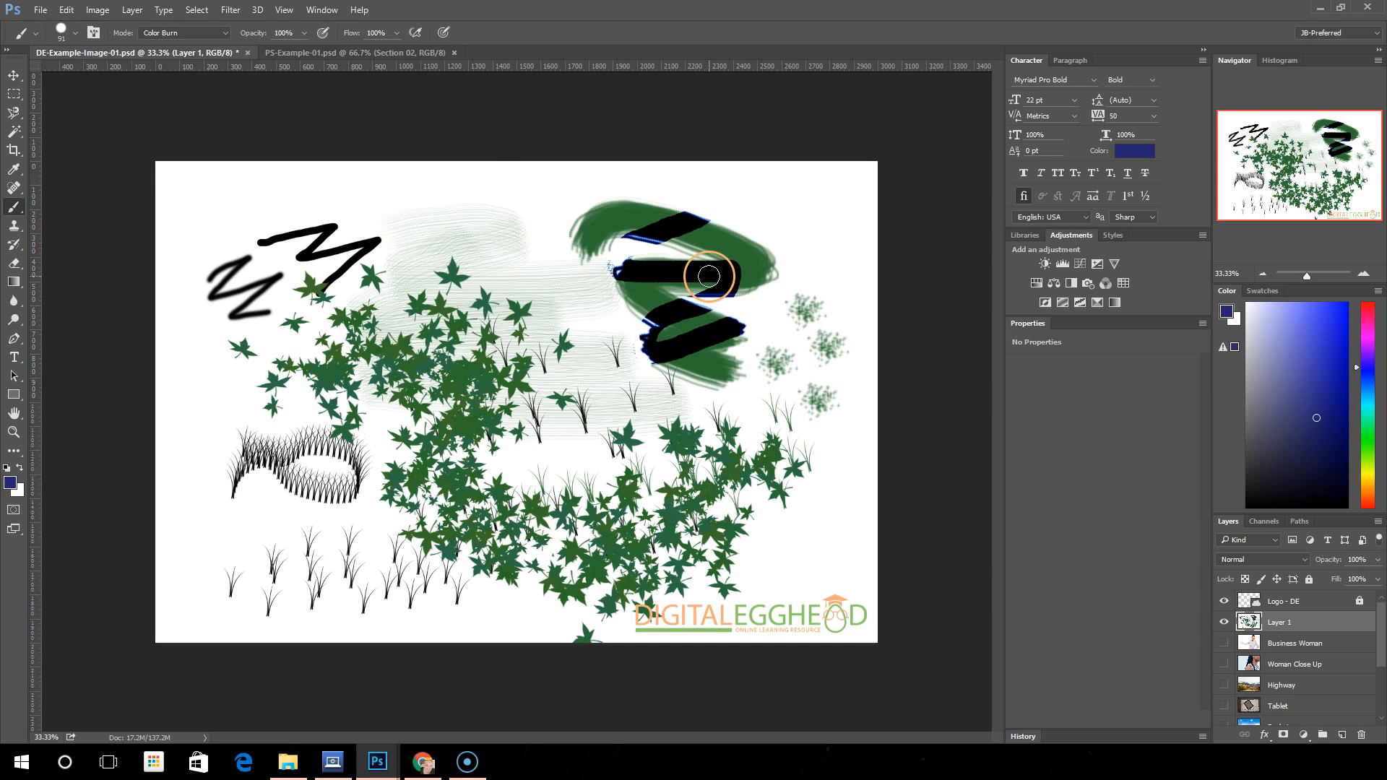
- Set the brush's painting mode to Multiply, then fill the canvas's upper-left corner and paint a long diagonal stroke across the artwork
{"action": "left_click", "coordinate": [222, 33]}
{"action": "left_click", "coordinate": [189, 100]}
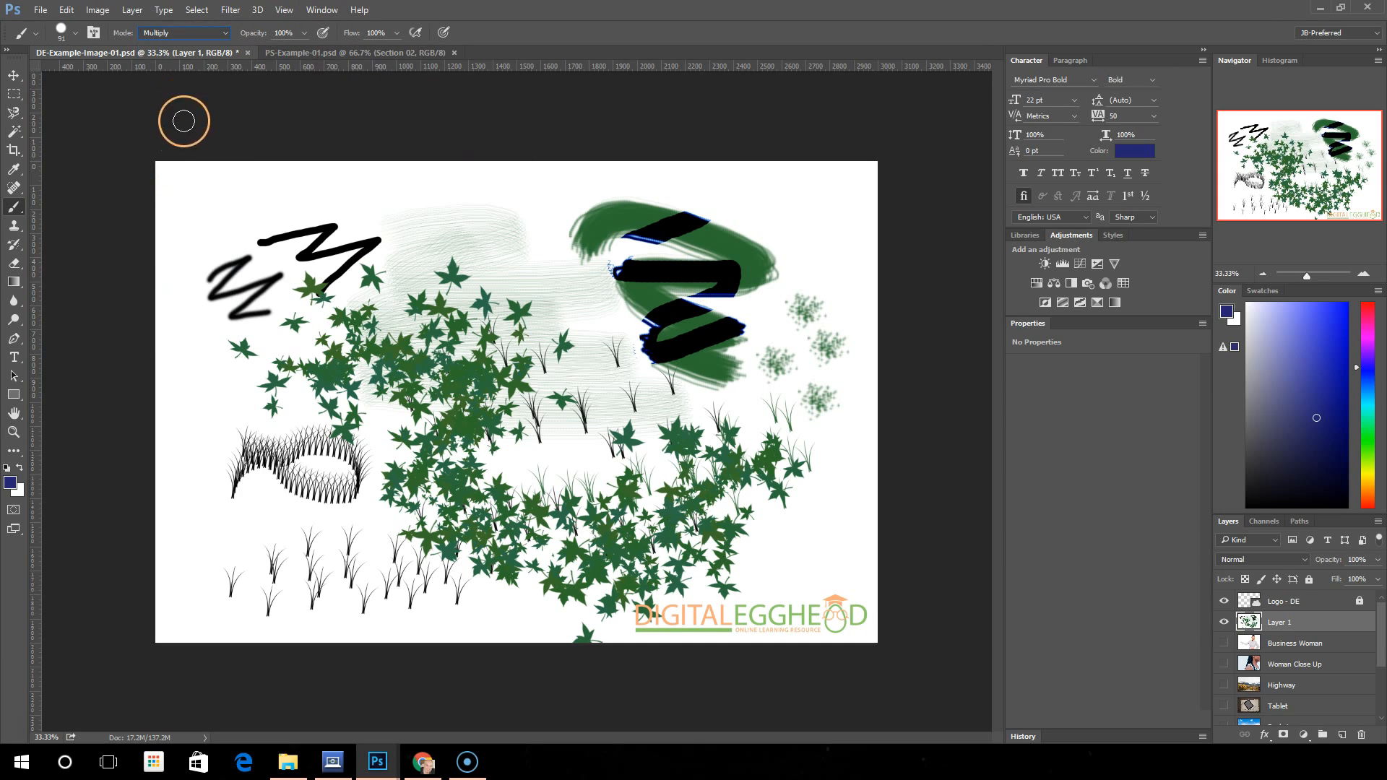
{"action": "left_click_drag", "start_coordinate": [171, 173], "coordinate": [181, 185]}
{"action": "mouse_move", "coordinate": [224, 175]}
{"action": "left_mouse_down"}
{"action": "mouse_move", "coordinate": [163, 223]}
{"action": "mouse_move", "coordinate": [220, 210]}
{"action": "mouse_move", "coordinate": [250, 180]}
{"action": "mouse_move", "coordinate": [188, 222]}
{"action": "mouse_move", "coordinate": [257, 207]}
{"action": "mouse_move", "coordinate": [275, 178]}
{"action": "mouse_move", "coordinate": [206, 245]}
{"action": "left_mouse_up"}
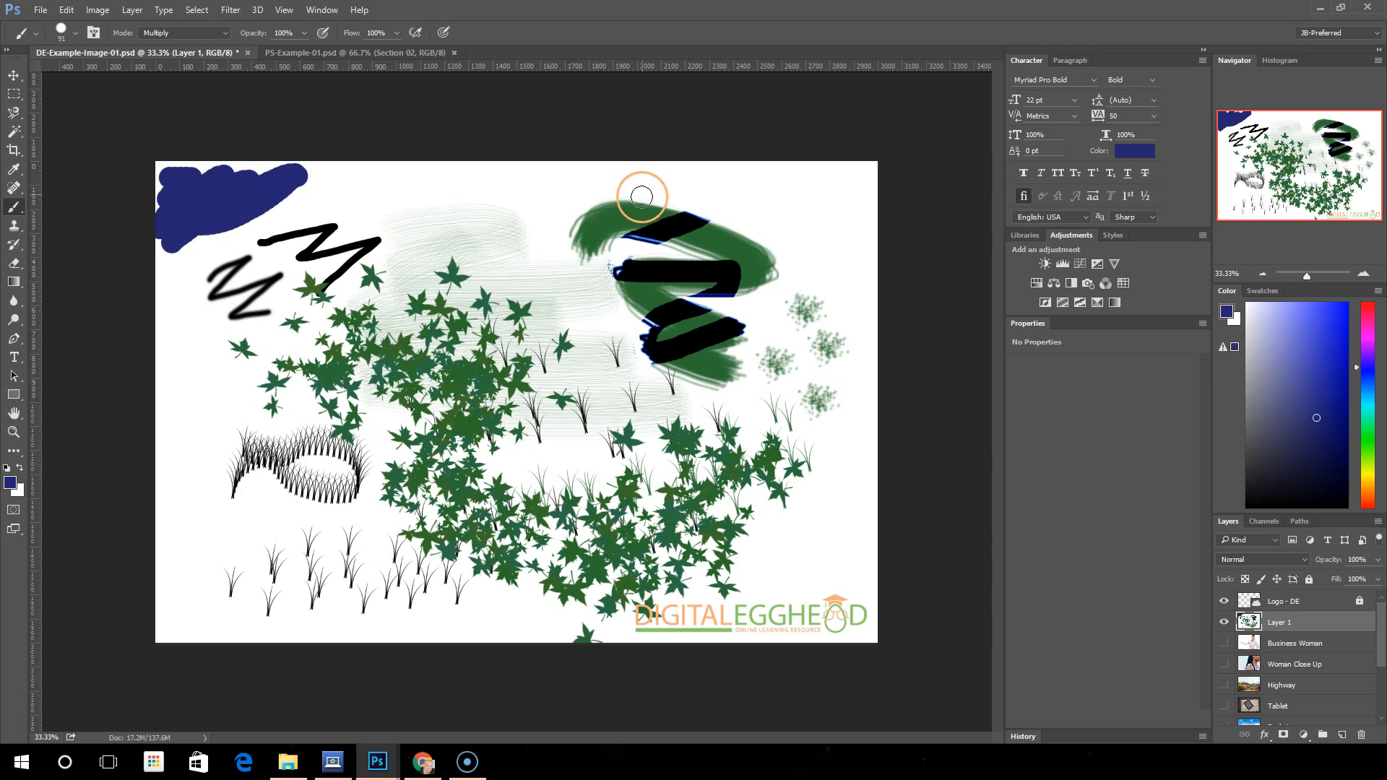
{"action": "mouse_move", "coordinate": [653, 177]}
{"action": "left_mouse_down"}
{"action": "mouse_move", "coordinate": [511, 351]}
{"action": "mouse_move", "coordinate": [273, 570]}
{"action": "left_mouse_up"}
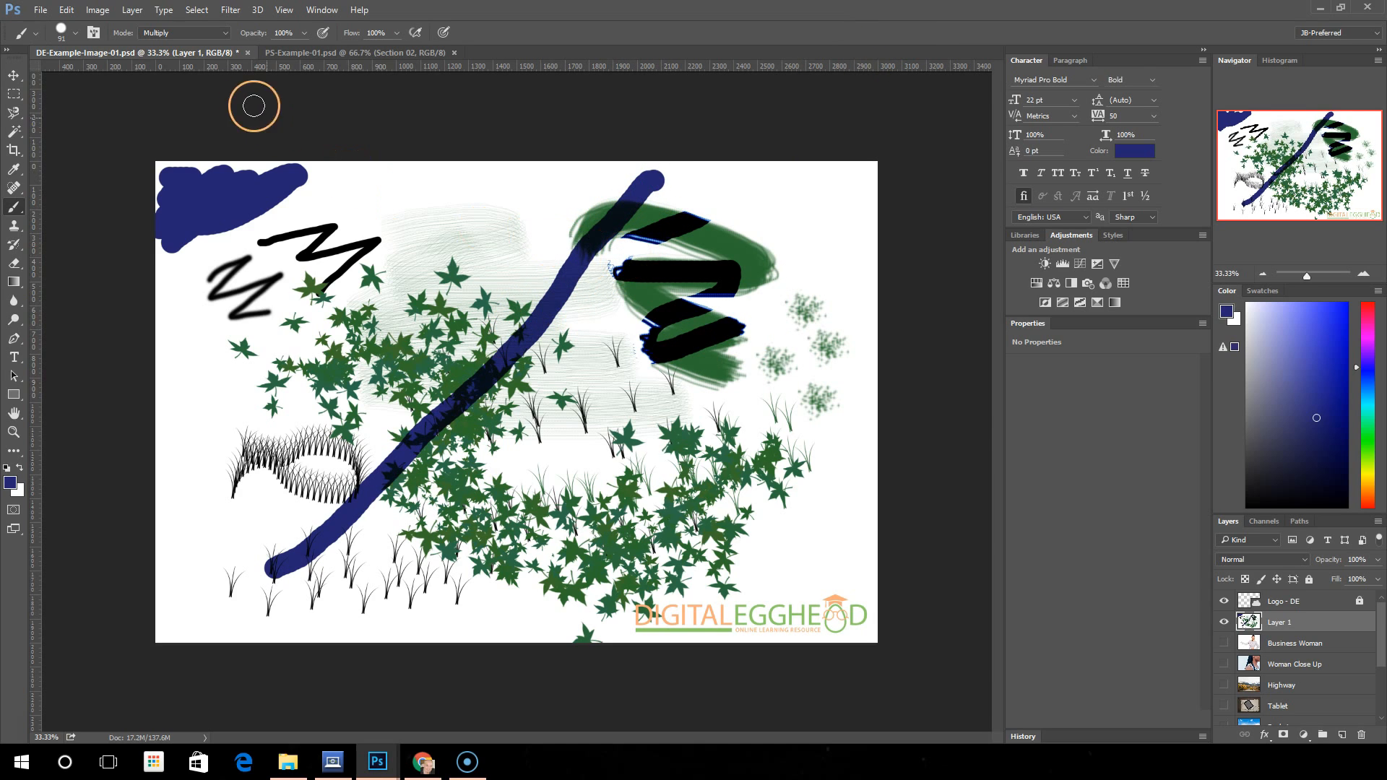
- Set the brush's painting mode to Overlay and paint over the upper group of leaves and the pale textured strokes
{"action": "left_click", "coordinate": [214, 36]}
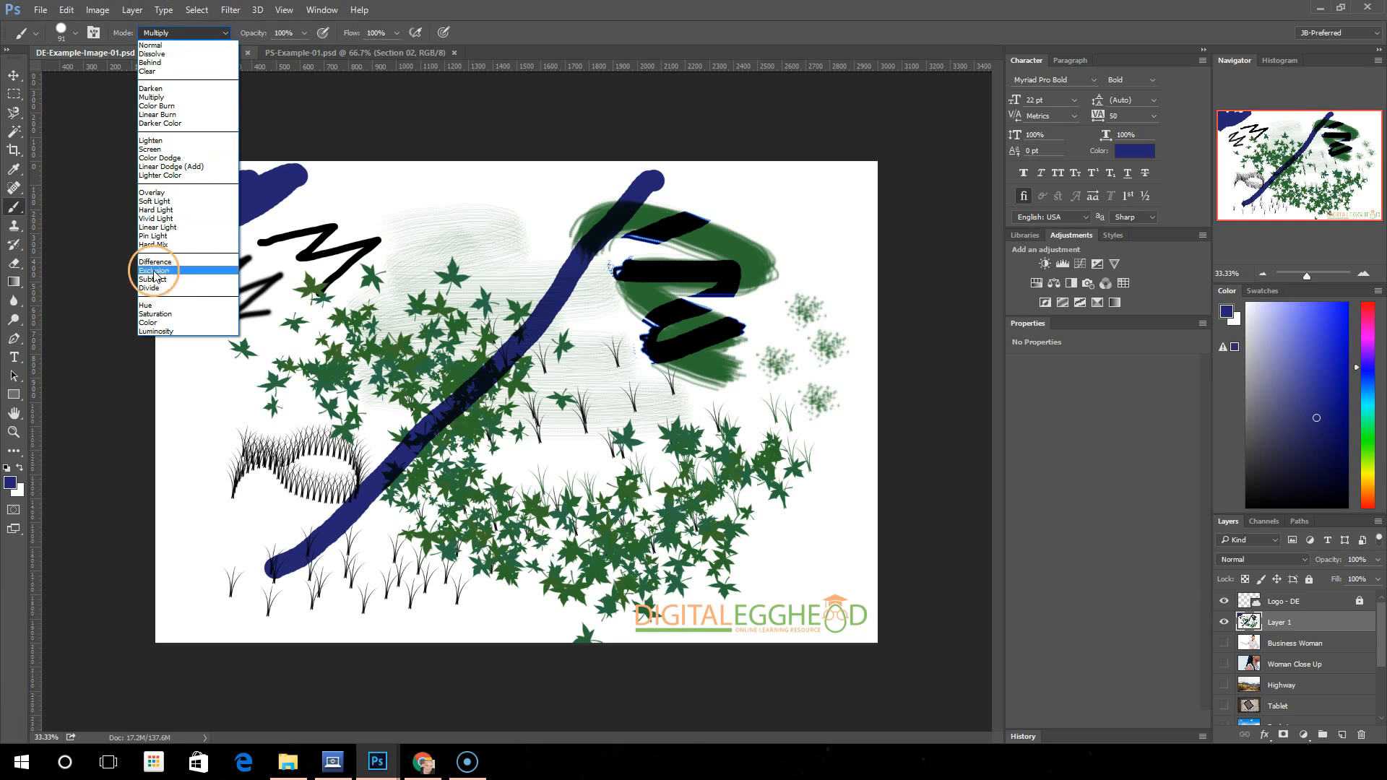
{"action": "left_click", "coordinate": [153, 193]}
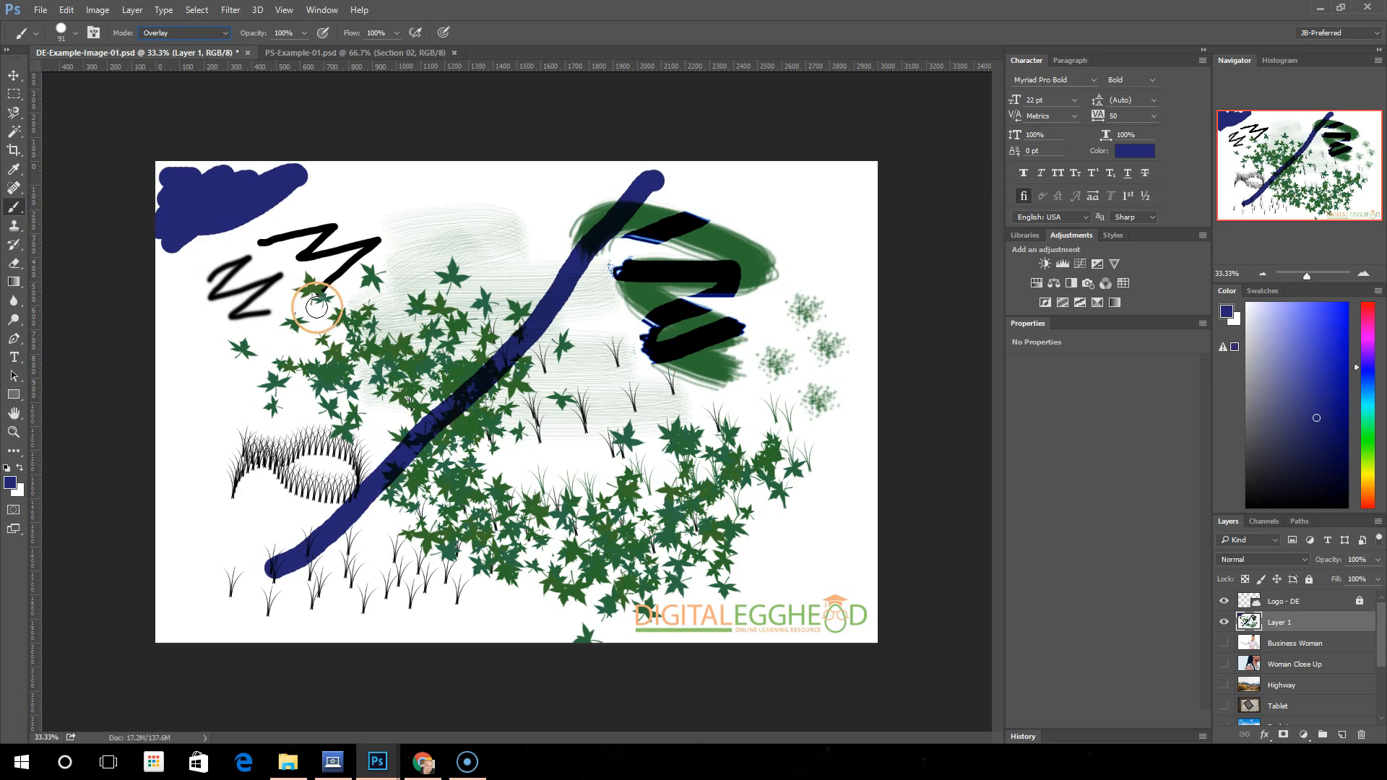
{"action": "mouse_move", "coordinate": [400, 231]}
{"action": "left_mouse_down"}
{"action": "mouse_move", "coordinate": [294, 402]}
{"action": "mouse_move", "coordinate": [385, 349]}
{"action": "mouse_move", "coordinate": [472, 257]}
{"action": "mouse_move", "coordinate": [388, 346]}
{"action": "mouse_move", "coordinate": [319, 475]}
{"action": "mouse_move", "coordinate": [525, 269]}
{"action": "mouse_move", "coordinate": [401, 417]}
{"action": "mouse_move", "coordinate": [386, 481]}
{"action": "mouse_move", "coordinate": [551, 310]}
{"action": "left_mouse_up"}
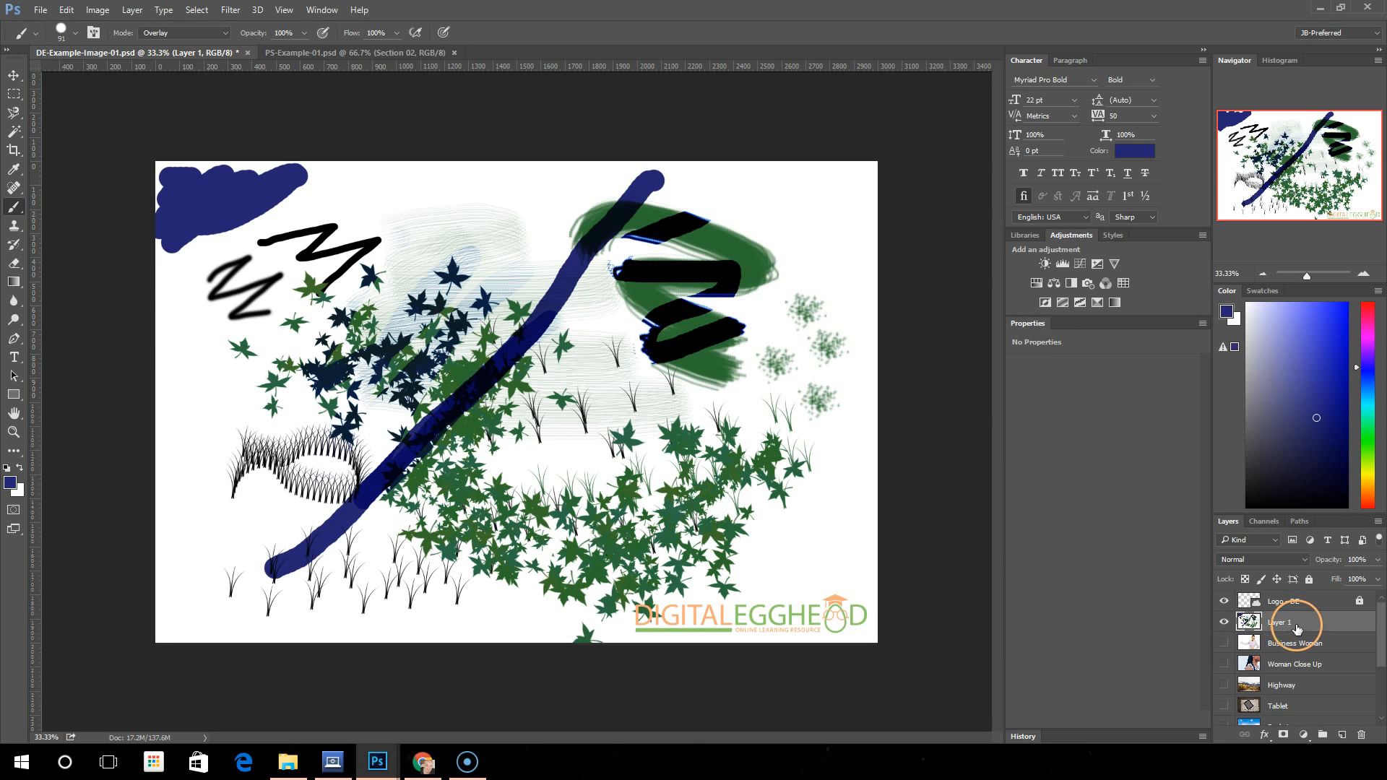
- Enlarge the Layers panel, add a blank layer above Layer 1, and expand the History panel
{"action": "left_click_drag", "start_coordinate": [1324, 515], "coordinate": [1307, 381]}
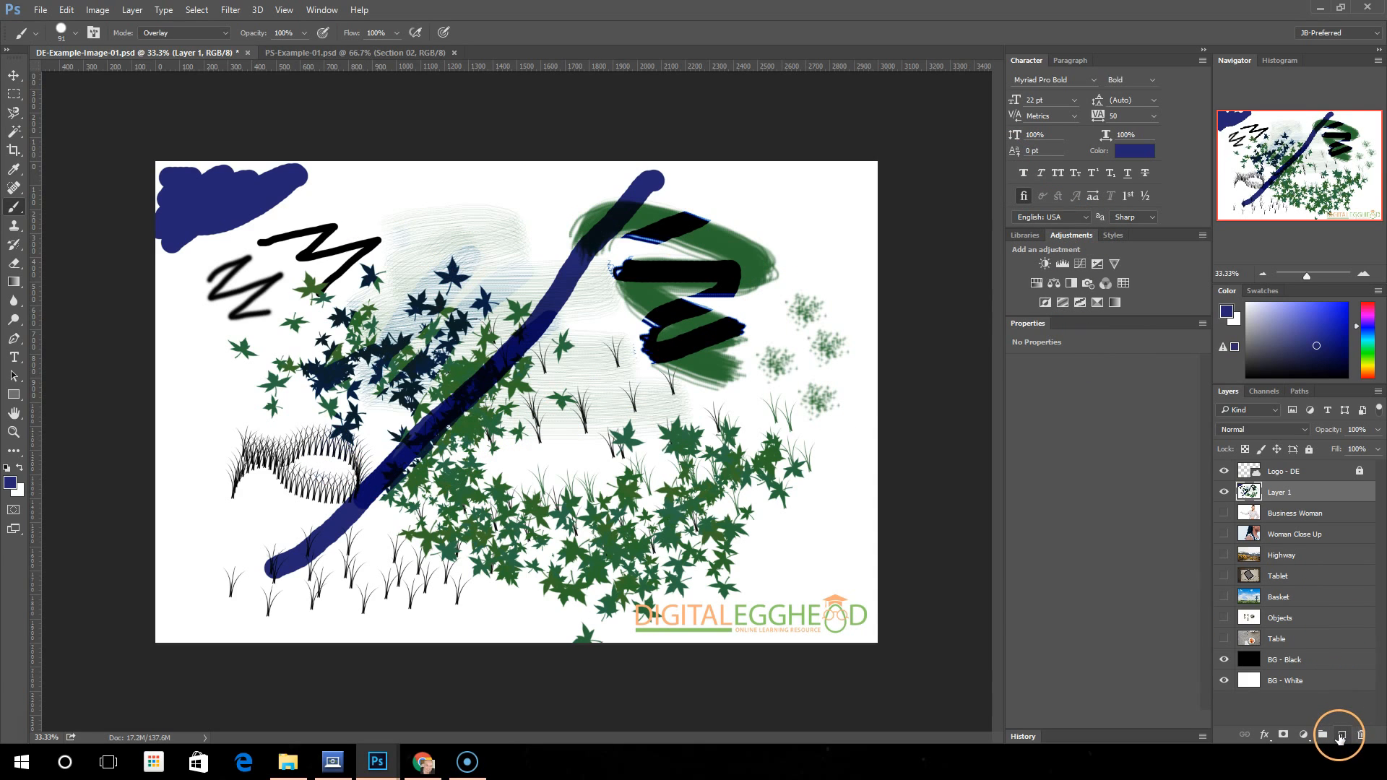
{"action": "left_click", "coordinate": [1340, 735]}
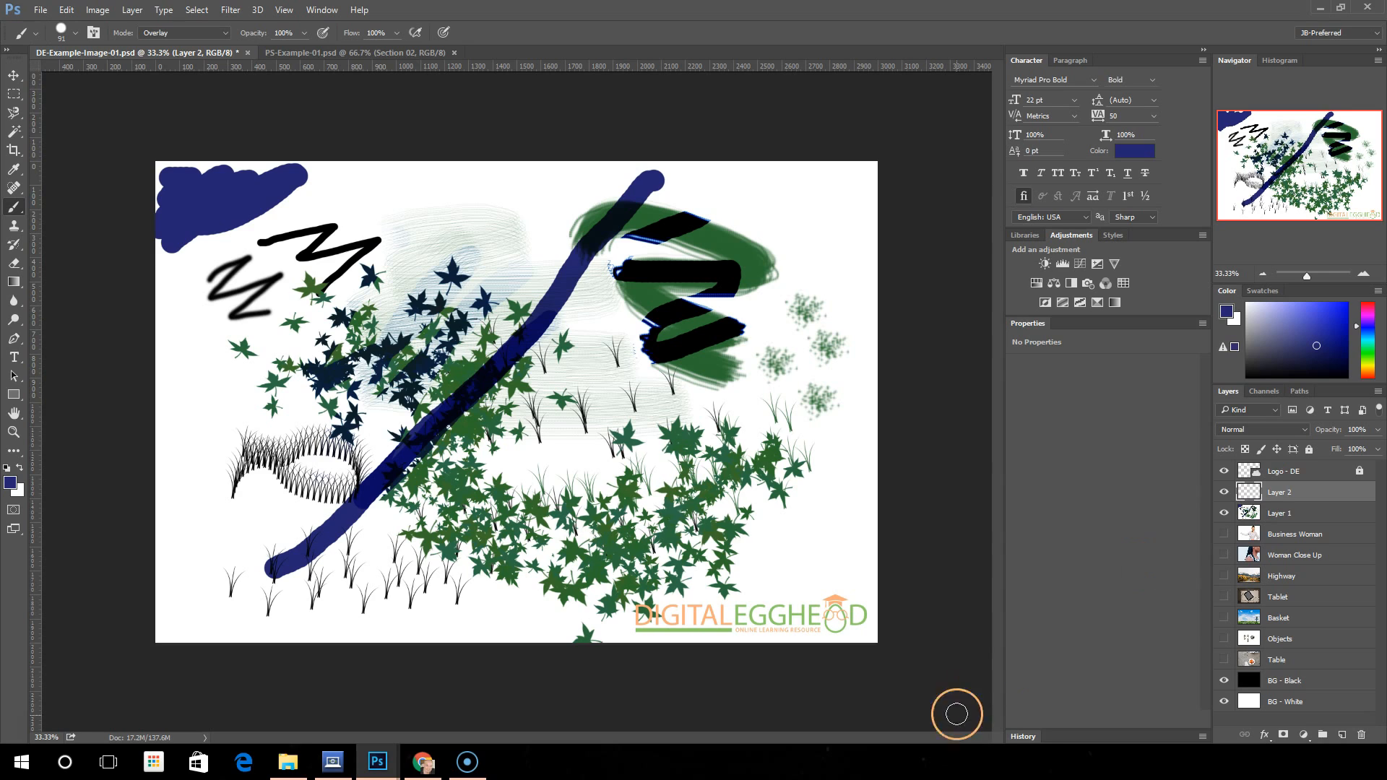
{"action": "left_click", "coordinate": [1023, 736]}
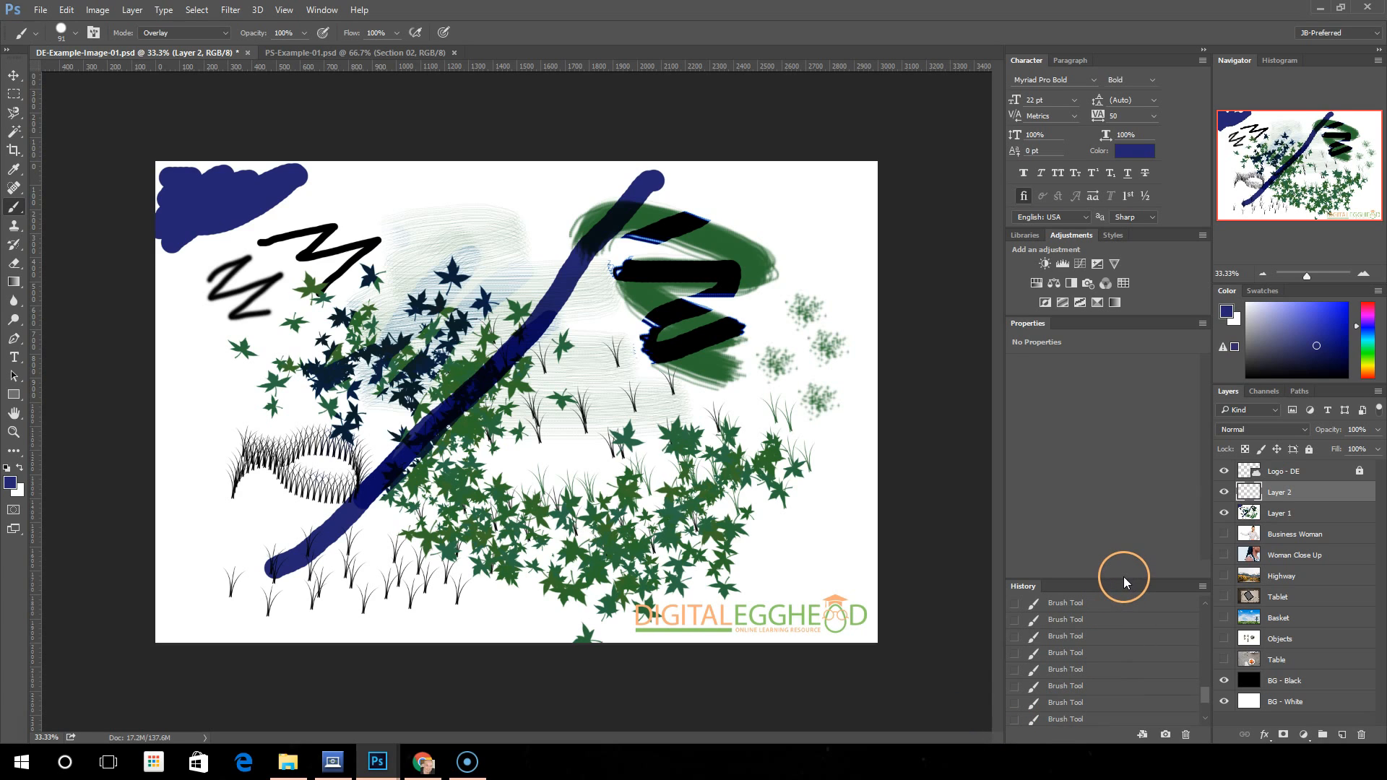
{"action": "left_click_drag", "start_coordinate": [1118, 581], "coordinate": [1100, 465]}
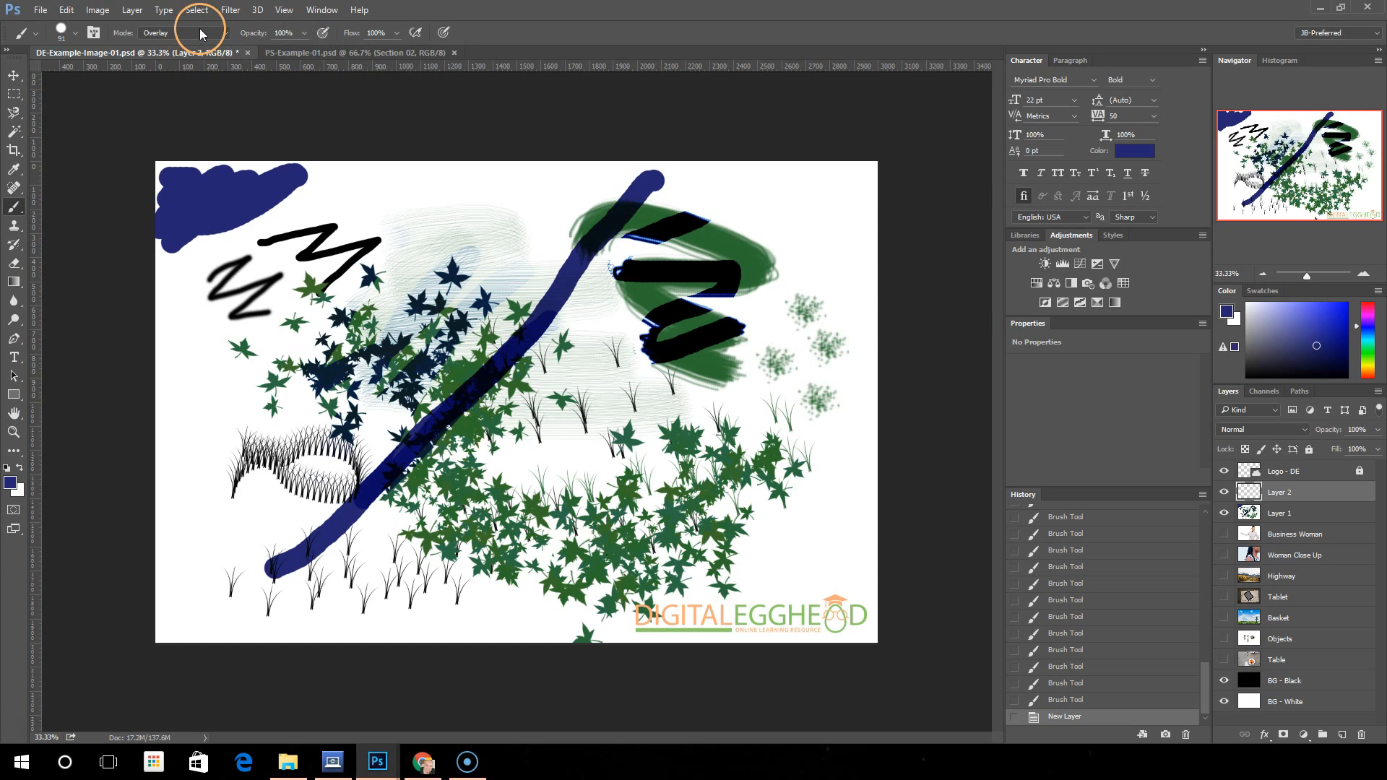
- Paint a curved blue stroke across the green scribble on the new layer and set the layer's blending mode to Overlay
{"action": "mouse_move", "coordinate": [829, 210]}
{"action": "left_mouse_down"}
{"action": "mouse_move", "coordinate": [722, 256]}
{"action": "mouse_move", "coordinate": [655, 316]}
{"action": "mouse_move", "coordinate": [600, 406]}
{"action": "left_mouse_up"}
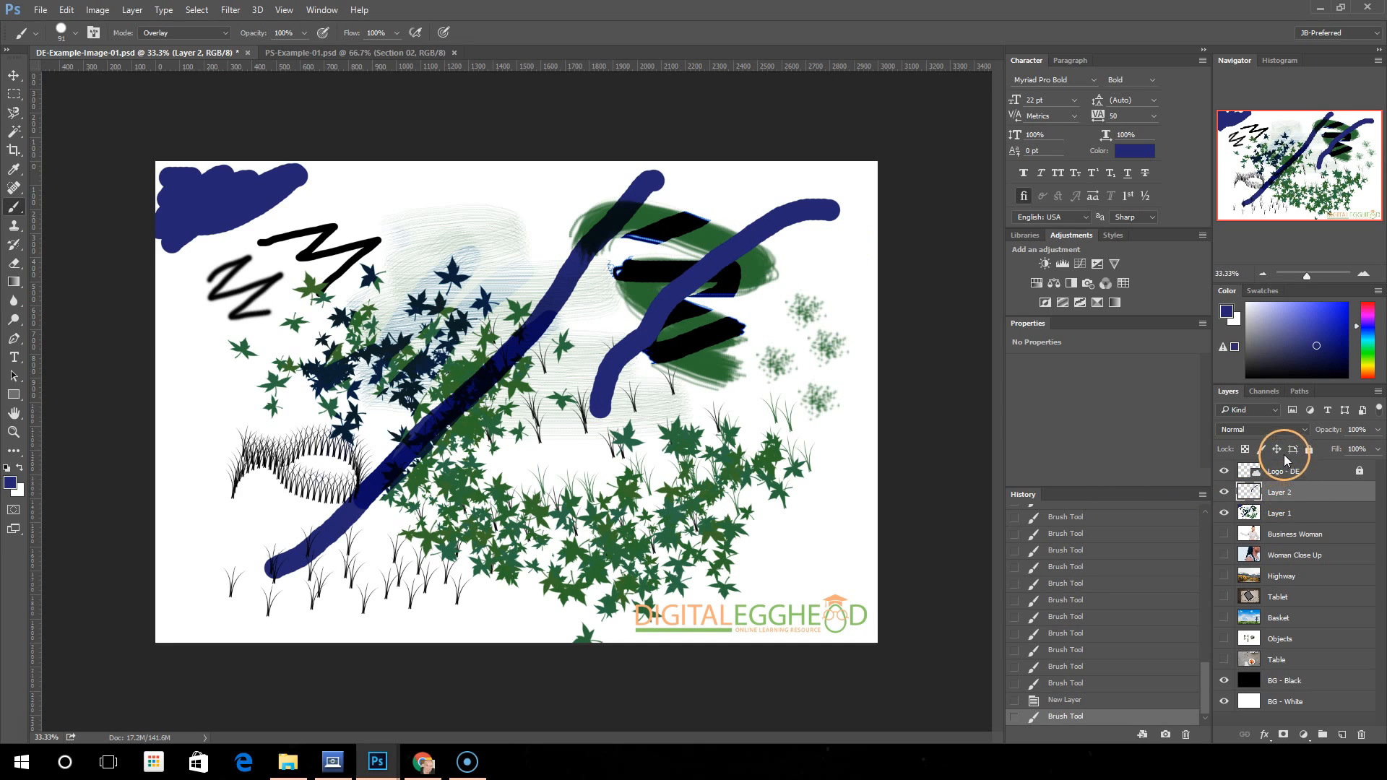
{"action": "left_click", "coordinate": [1285, 427]}
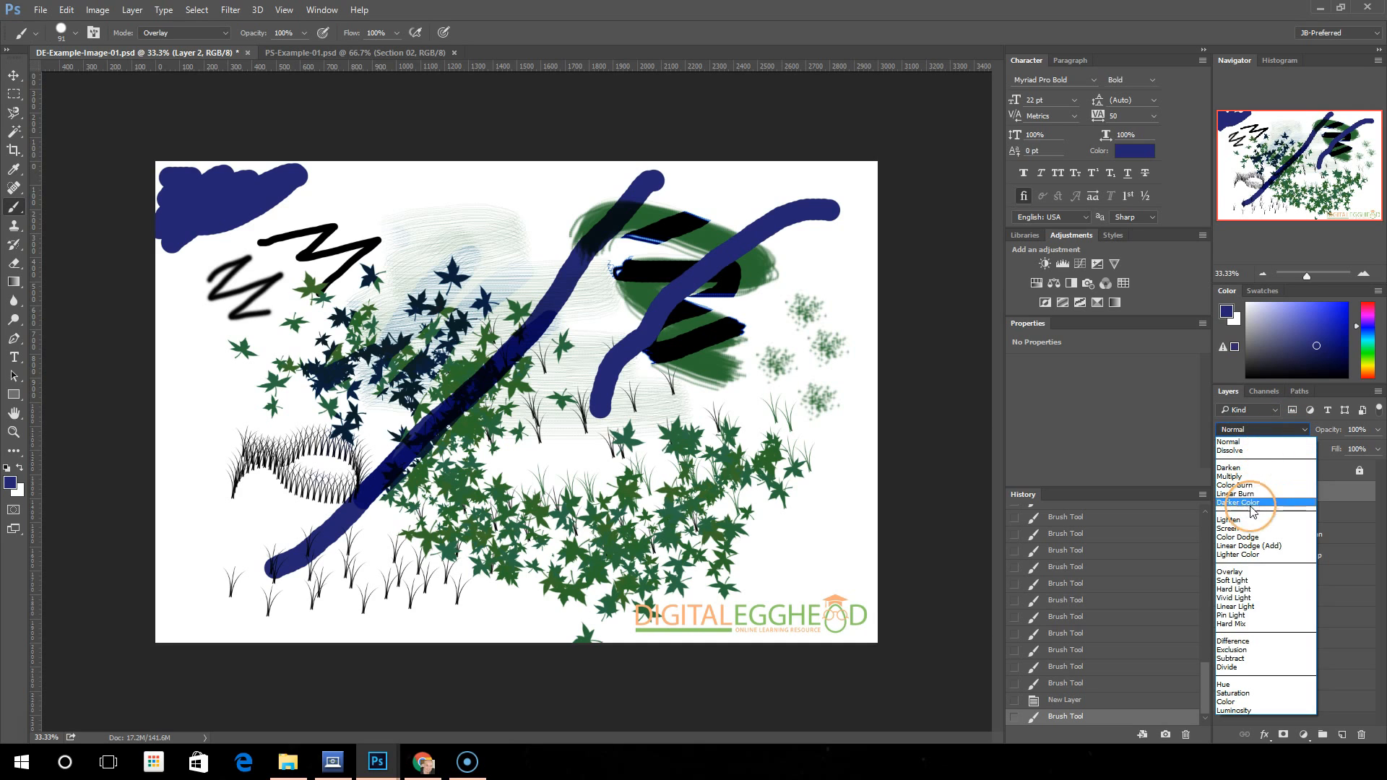
{"action": "left_click", "coordinate": [1252, 571]}
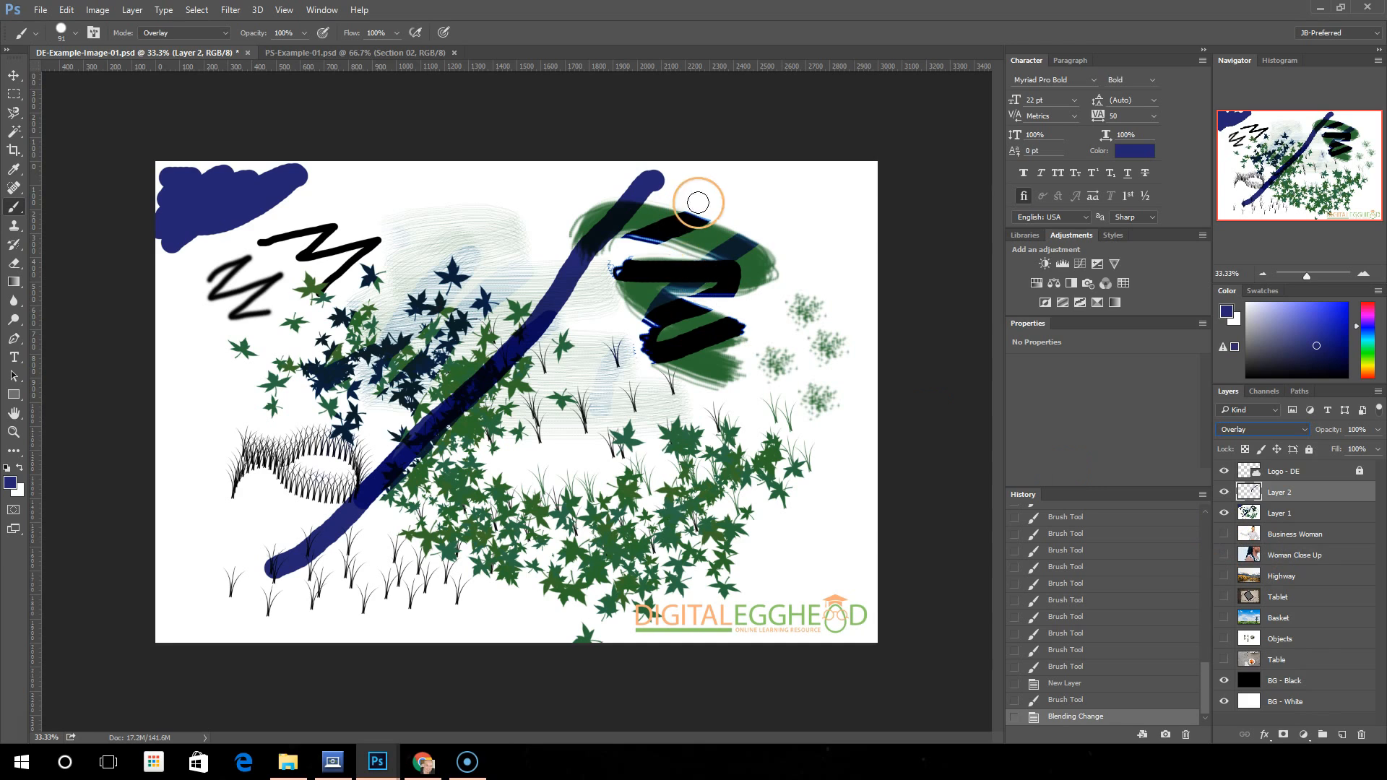
- Delete the layer holding the curved blue stroke and add a fresh blank layer above Layer 1
{"action": "left_click_drag", "start_coordinate": [1311, 497], "coordinate": [1361, 734]}
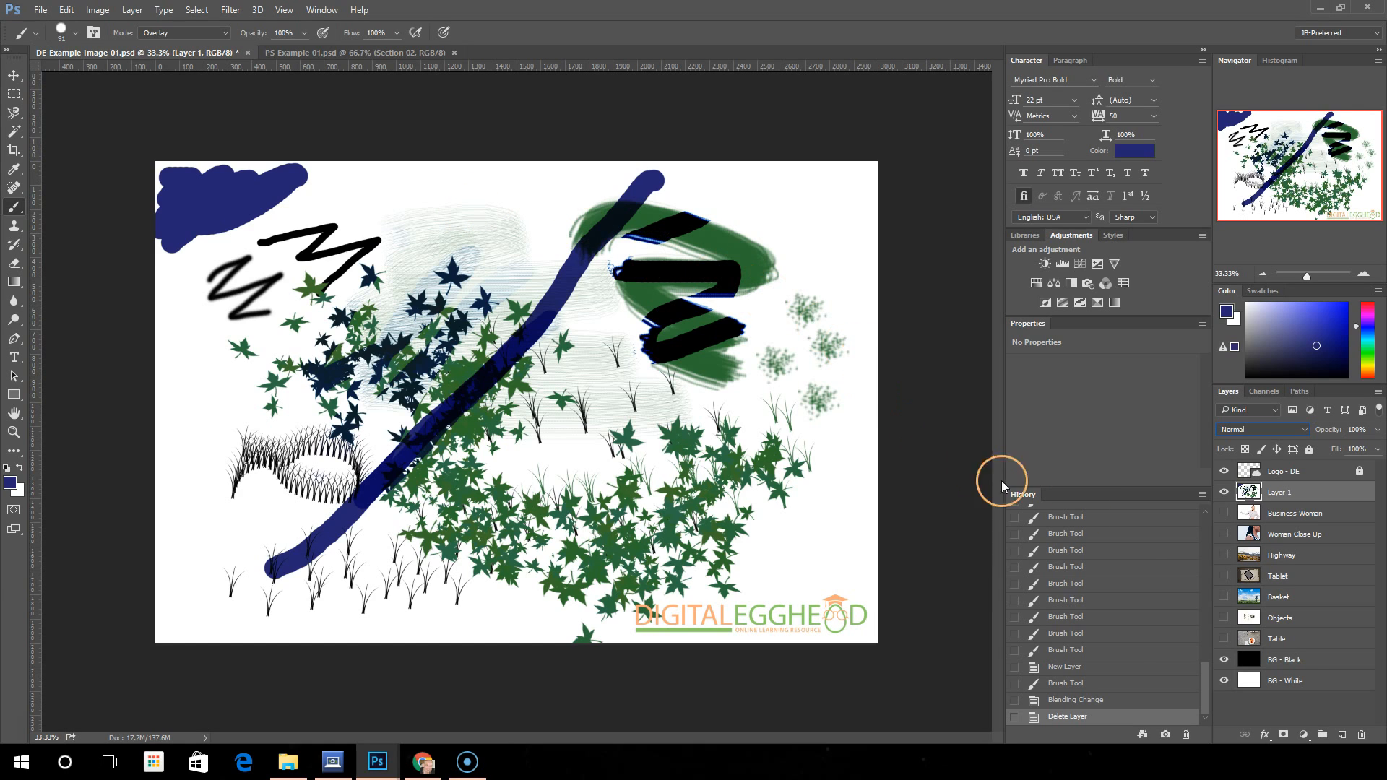
{"action": "left_click", "coordinate": [1339, 734]}
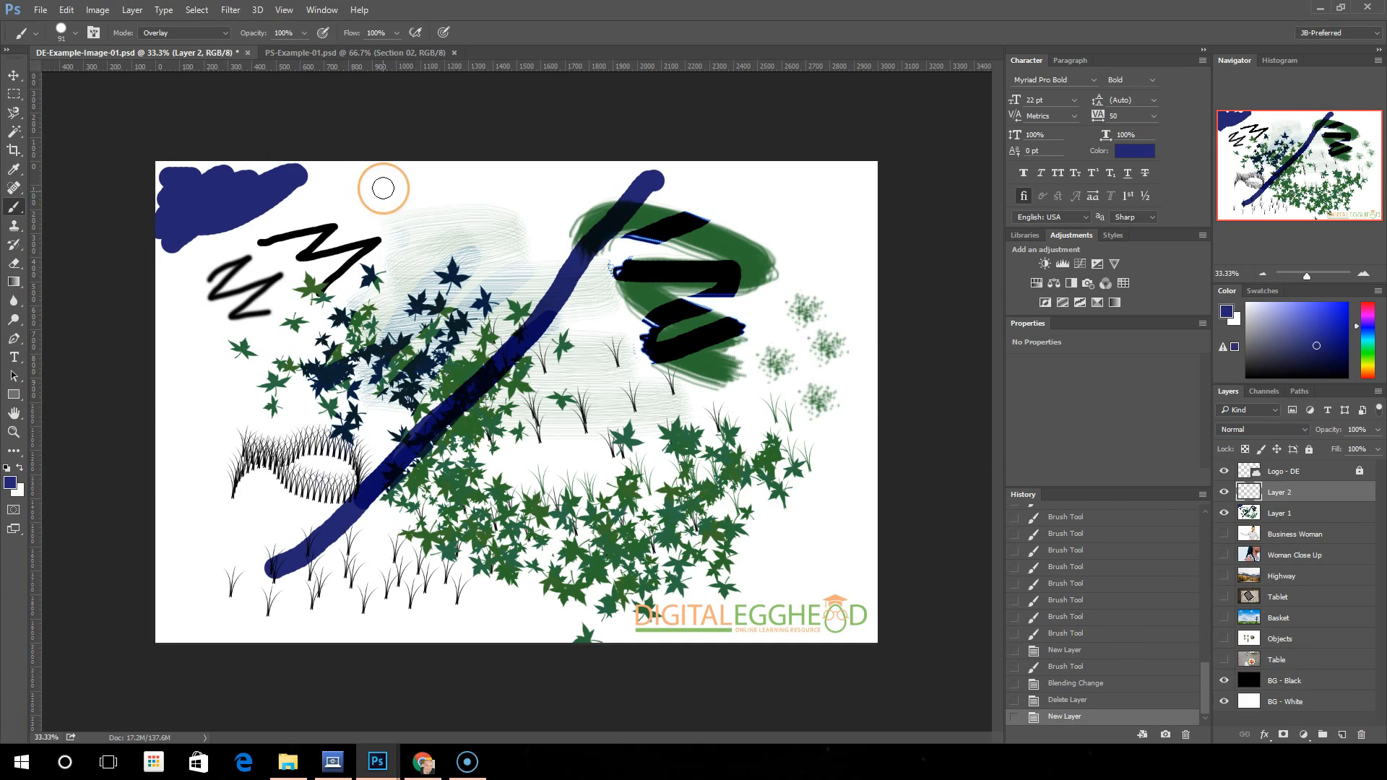
- Set the foreground color to bright red and paint a solid scribble over the upper end of the blue diagonal stroke
{"action": "left_click", "coordinate": [12, 481]}
{"action": "left_click_drag", "start_coordinate": [775, 254], "coordinate": [775, 165]}
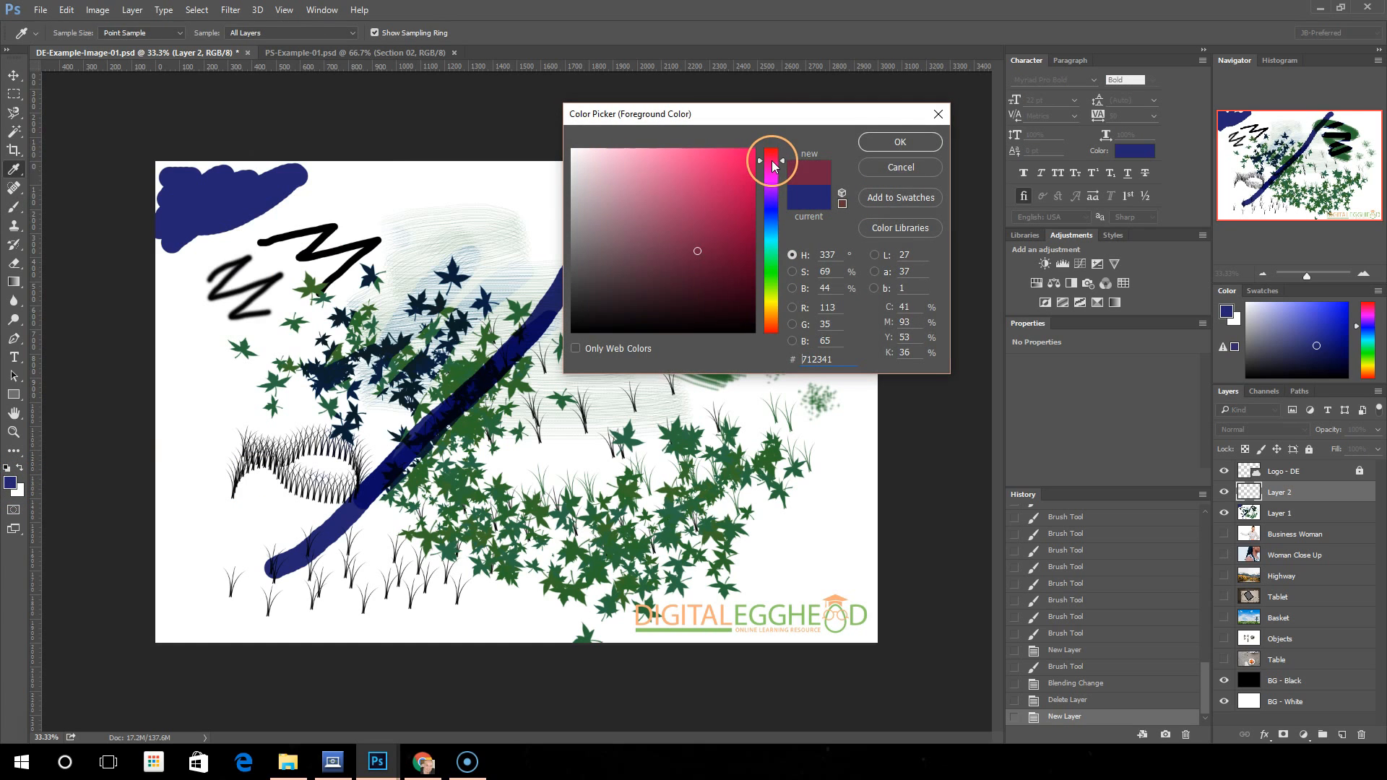
{"action": "left_click", "coordinate": [738, 149]}
{"action": "left_click", "coordinate": [897, 143]}
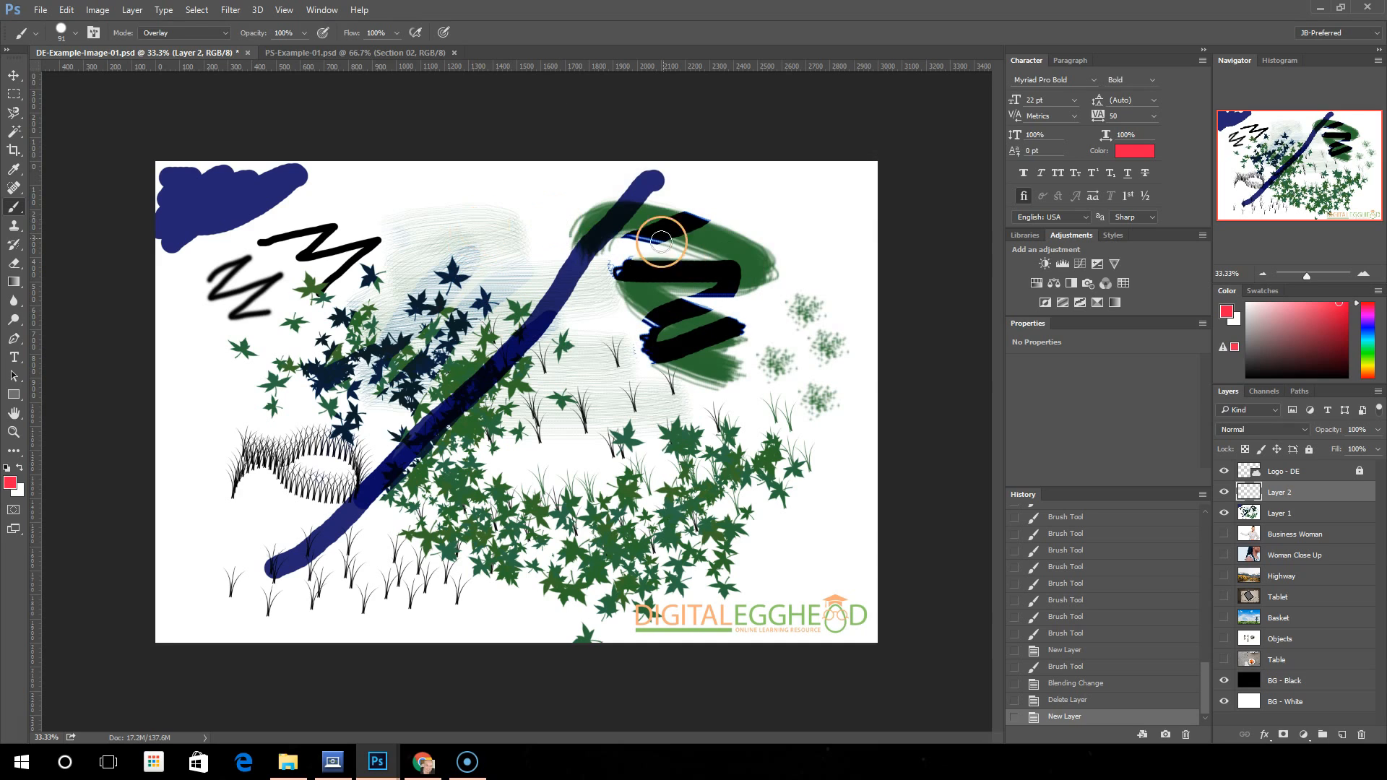
{"action": "mouse_move", "coordinate": [538, 204]}
{"action": "left_mouse_down"}
{"action": "mouse_move", "coordinate": [665, 206]}
{"action": "mouse_move", "coordinate": [557, 218]}
{"action": "mouse_move", "coordinate": [645, 212]}
{"action": "mouse_move", "coordinate": [549, 236]}
{"action": "mouse_move", "coordinate": [660, 248]}
{"action": "left_mouse_up"}
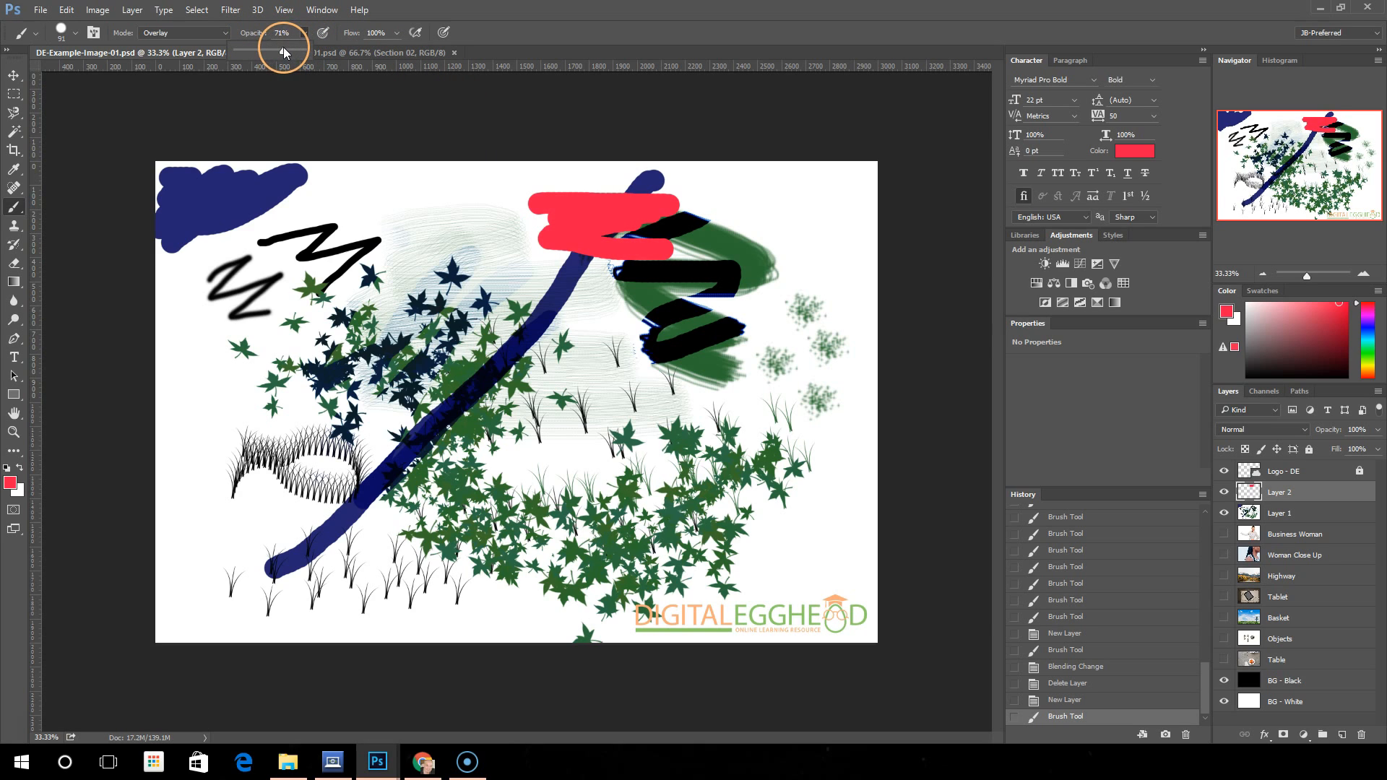
- Lower the brush opacity, paint a translucent red scribble over the upper green strokes, and restore the brush opacity to 100%
{"action": "left_click_drag", "start_coordinate": [269, 52], "coordinate": [294, 42]}
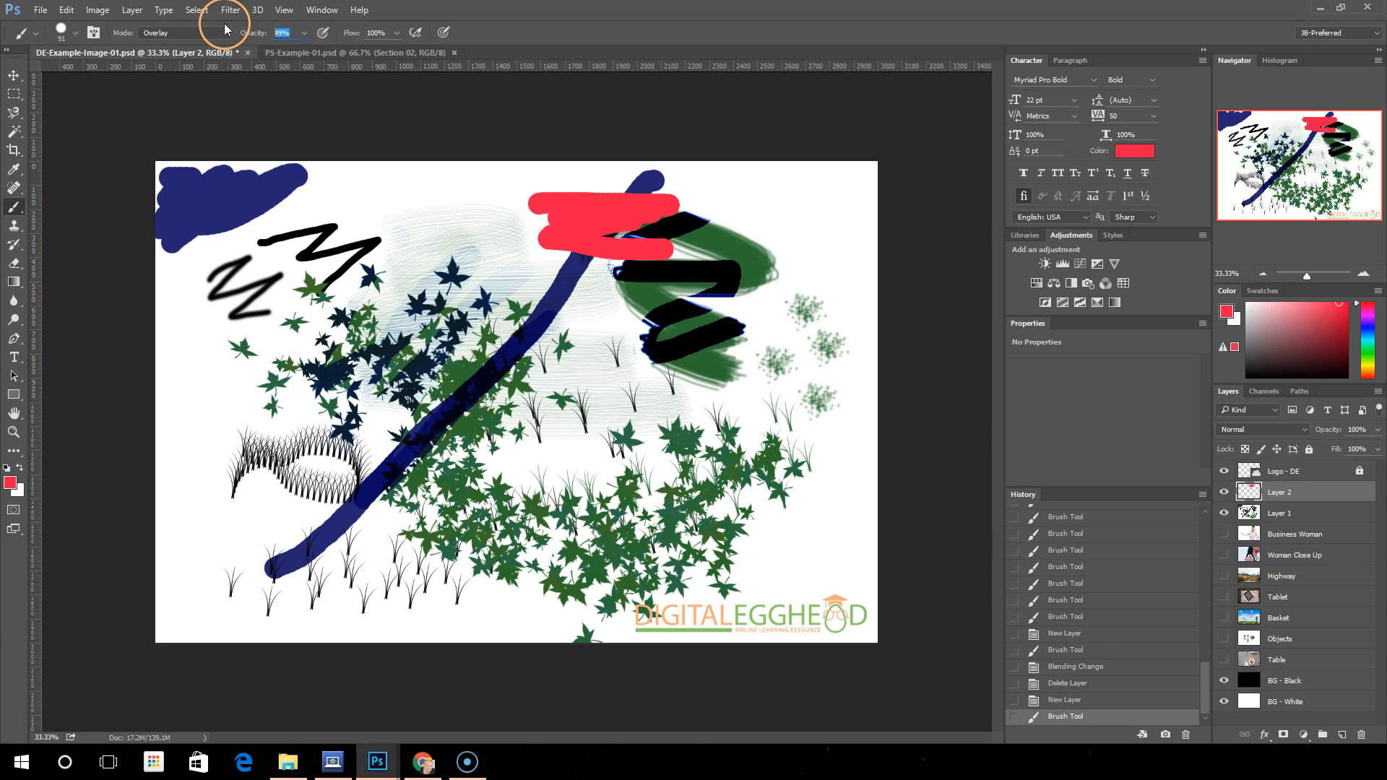
{"action": "mouse_move", "coordinate": [712, 223]}
{"action": "left_mouse_down"}
{"action": "mouse_move", "coordinate": [753, 210]}
{"action": "mouse_move", "coordinate": [669, 231]}
{"action": "mouse_move", "coordinate": [746, 247]}
{"action": "mouse_move", "coordinate": [674, 235]}
{"action": "mouse_move", "coordinate": [773, 229]}
{"action": "mouse_move", "coordinate": [676, 248]}
{"action": "mouse_move", "coordinate": [770, 252]}
{"action": "mouse_move", "coordinate": [684, 261]}
{"action": "mouse_move", "coordinate": [816, 256]}
{"action": "mouse_move", "coordinate": [632, 288]}
{"action": "mouse_move", "coordinate": [757, 271]}
{"action": "mouse_move", "coordinate": [618, 316]}
{"action": "mouse_move", "coordinate": [771, 276]}
{"action": "mouse_move", "coordinate": [671, 304]}
{"action": "left_mouse_up"}
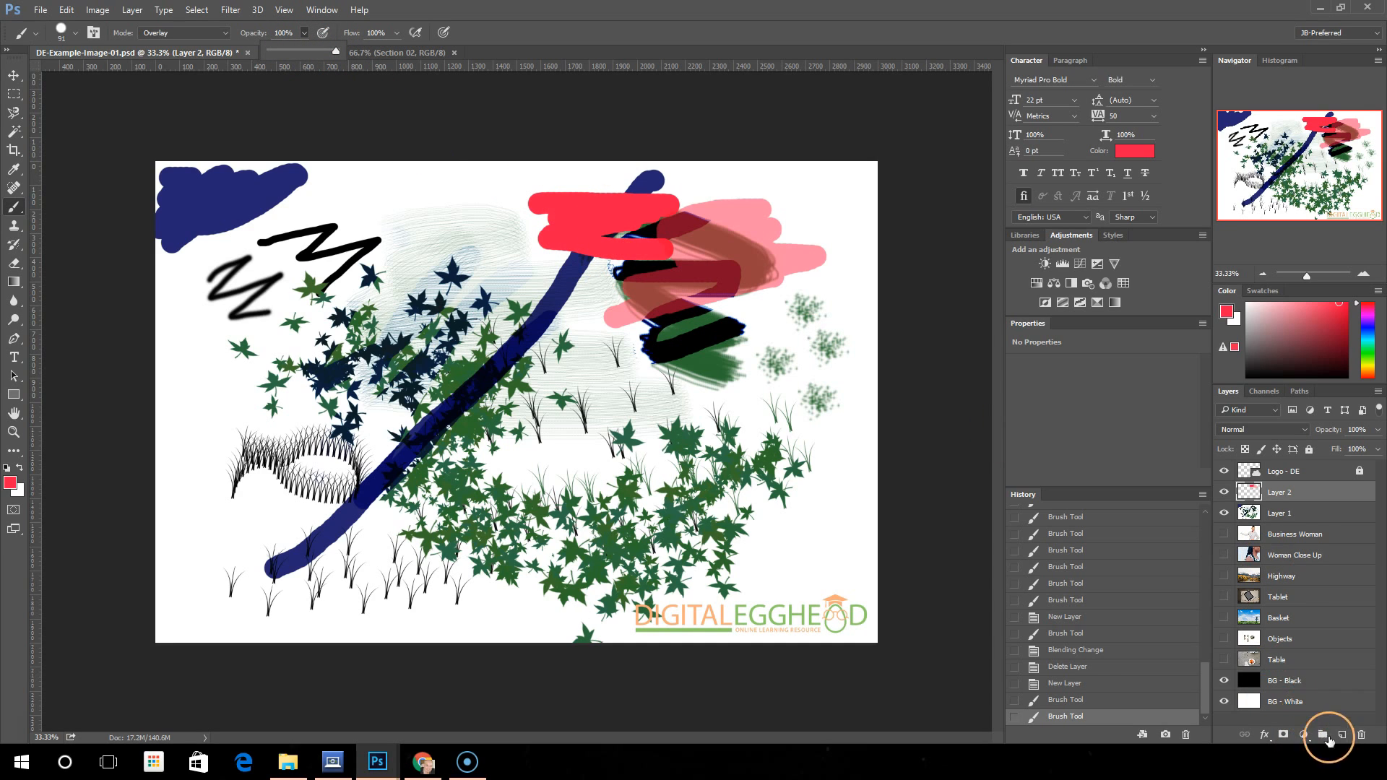
- On a new layer, paint a red scribble over the lower green strokes, set the layer's opacity to 42%, and move it down and left
{"action": "left_click", "coordinate": [1338, 736]}
{"action": "mouse_move", "coordinate": [626, 334]}
{"action": "left_mouse_down"}
{"action": "mouse_move", "coordinate": [641, 352]}
{"action": "mouse_move", "coordinate": [736, 361]}
{"action": "left_mouse_up"}
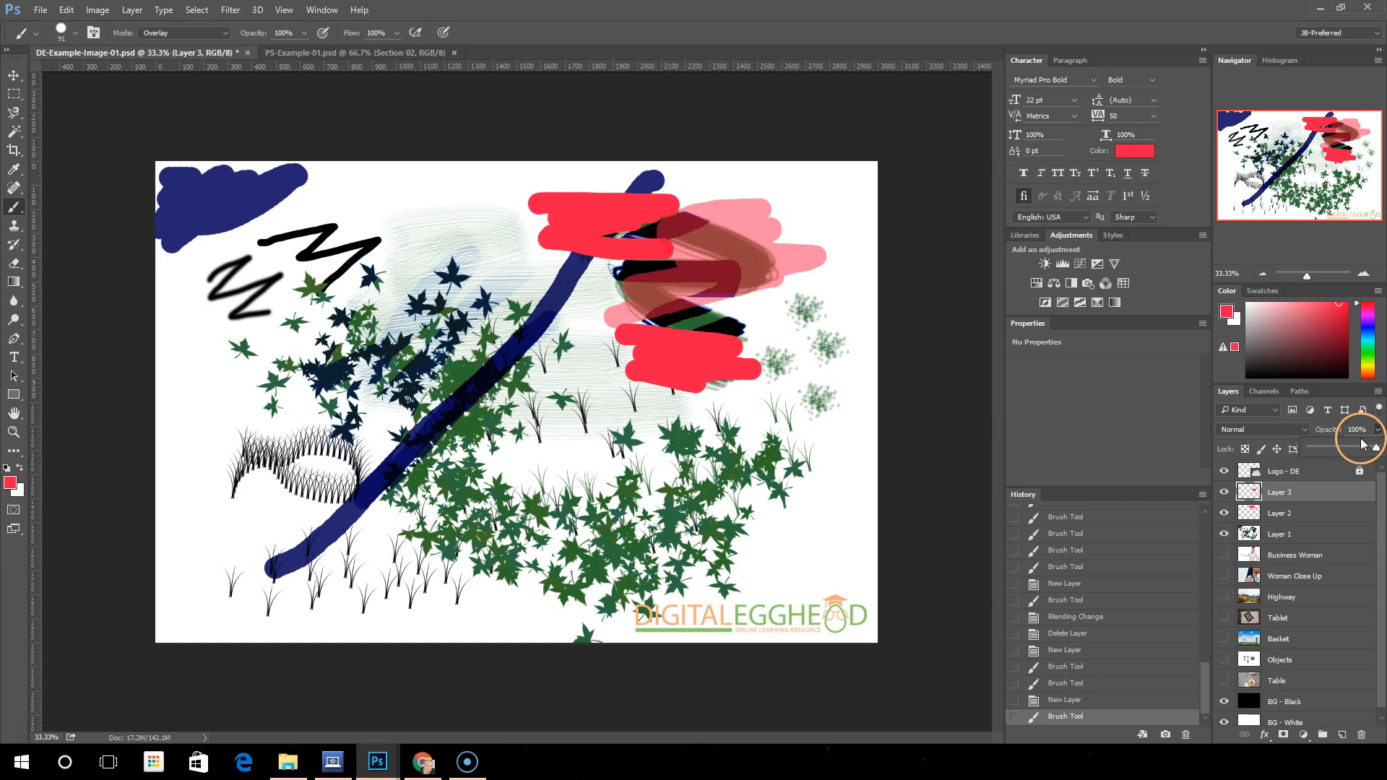
{"action": "left_click", "coordinate": [1338, 445]}
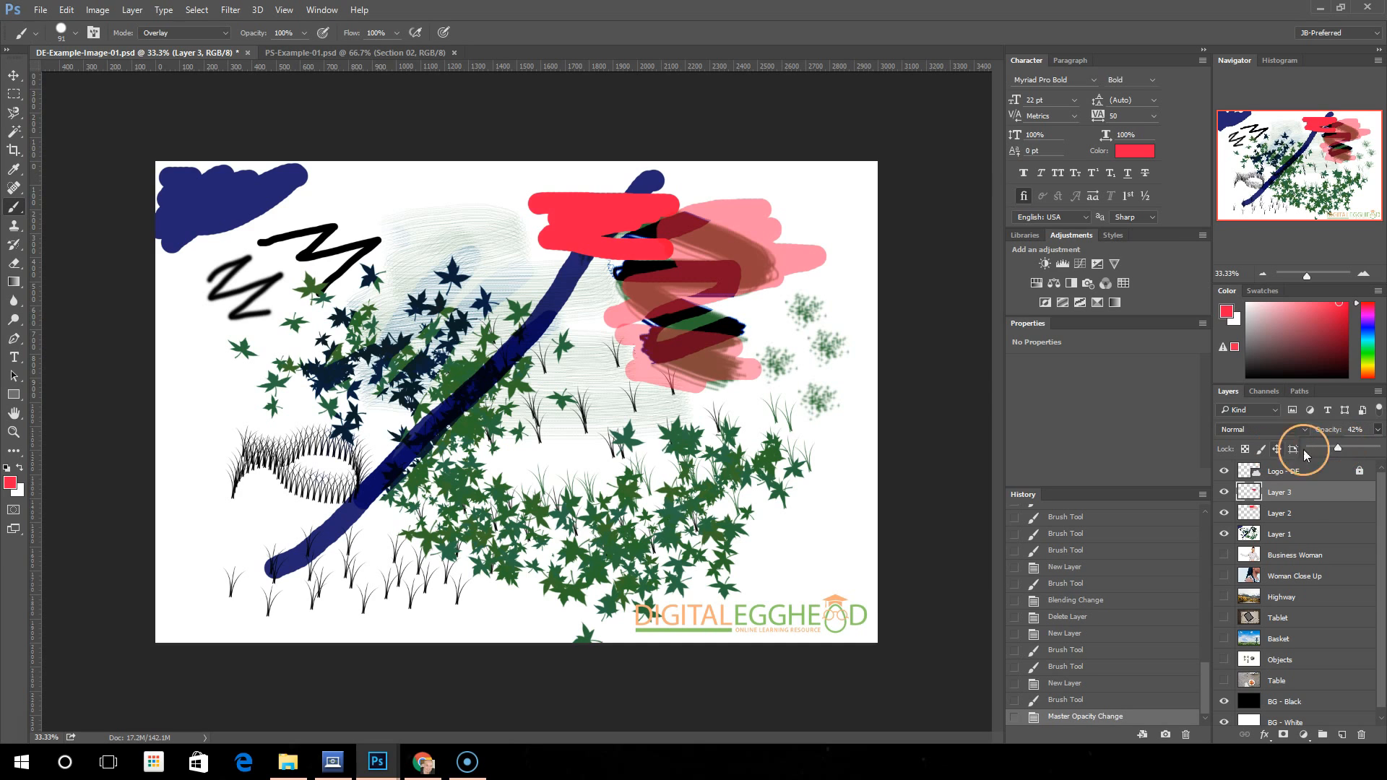
{"action": "left_click", "coordinate": [24, 80]}
{"action": "mouse_move", "coordinate": [693, 332]}
{"action": "left_mouse_down"}
{"action": "mouse_move", "coordinate": [659, 331]}
{"action": "mouse_move", "coordinate": [752, 294]}
{"action": "mouse_move", "coordinate": [722, 313]}
{"action": "mouse_move", "coordinate": [724, 339]}
{"action": "mouse_move", "coordinate": [718, 293]}
{"action": "mouse_move", "coordinate": [798, 264]}
{"action": "mouse_move", "coordinate": [675, 289]}
{"action": "mouse_move", "coordinate": [645, 344]}
{"action": "mouse_move", "coordinate": [655, 361]}
{"action": "left_mouse_up"}
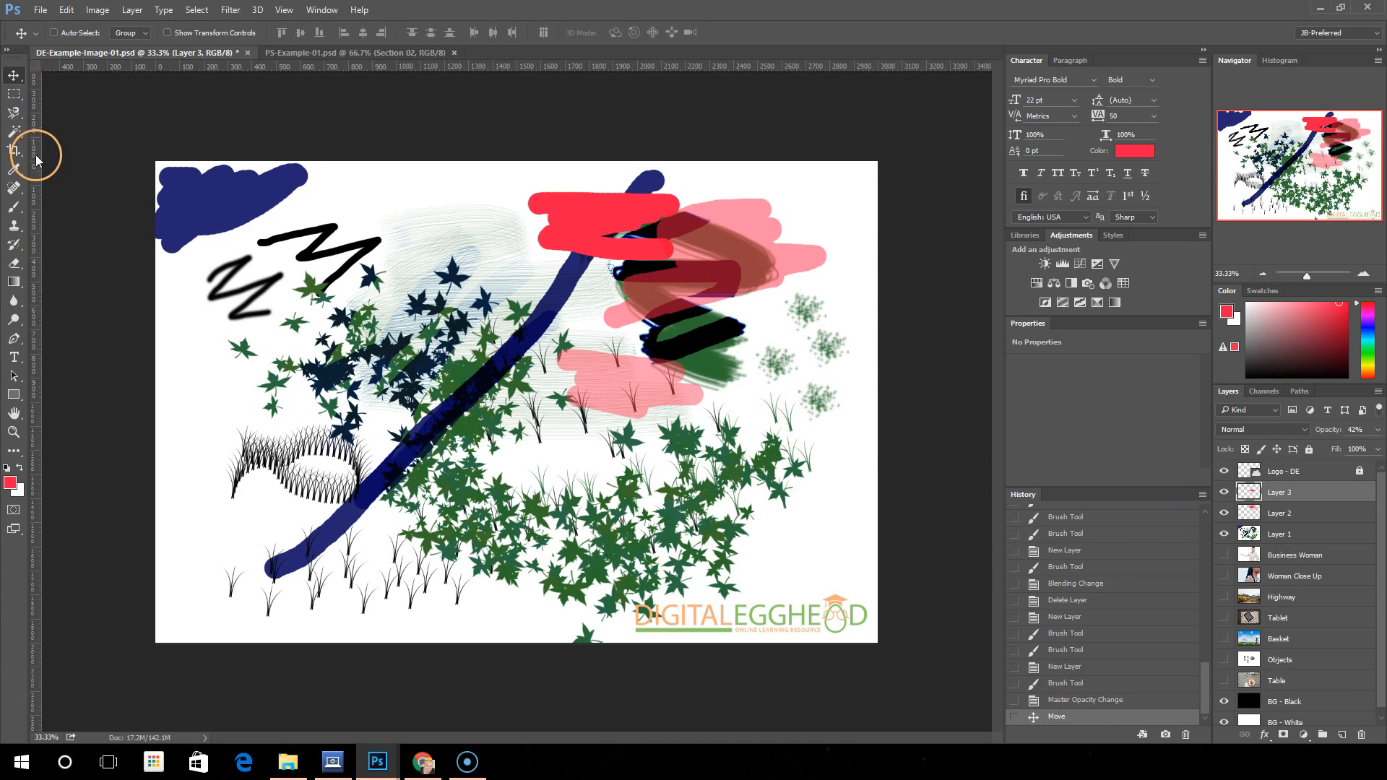
- Delete Layer 3 and Layer 2 with the red scribbles and return to the Brush tool
{"action": "mouse_move", "coordinate": [1273, 500]}
{"action": "left_mouse_down"}
{"action": "mouse_move", "coordinate": [1357, 651]}
{"action": "mouse_move", "coordinate": [1363, 735]}
{"action": "left_mouse_up"}
{"action": "left_click", "coordinate": [14, 207]}
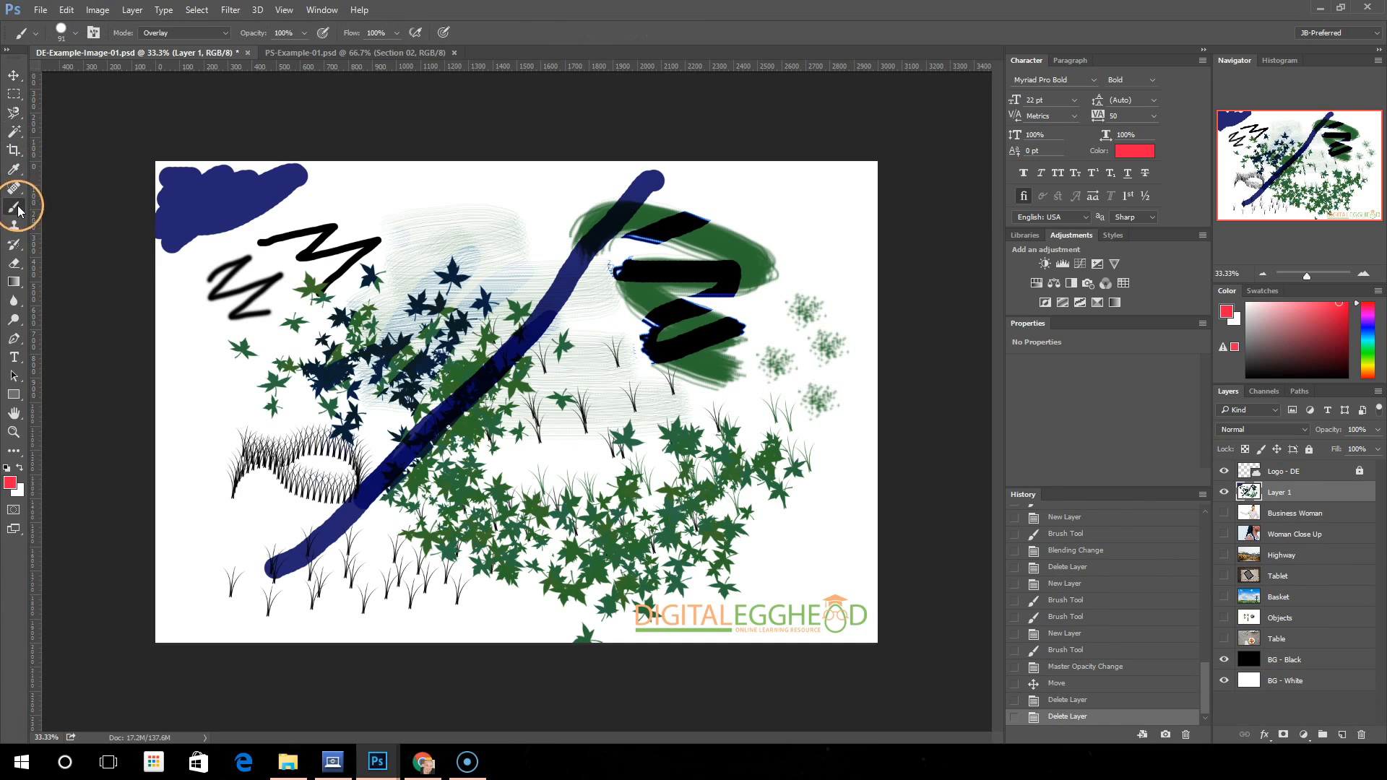
- Set the brush's blending mode to Normal and paint a solid dark red scribble across the canvas above the dark leaves
{"action": "left_click", "coordinate": [323, 34]}
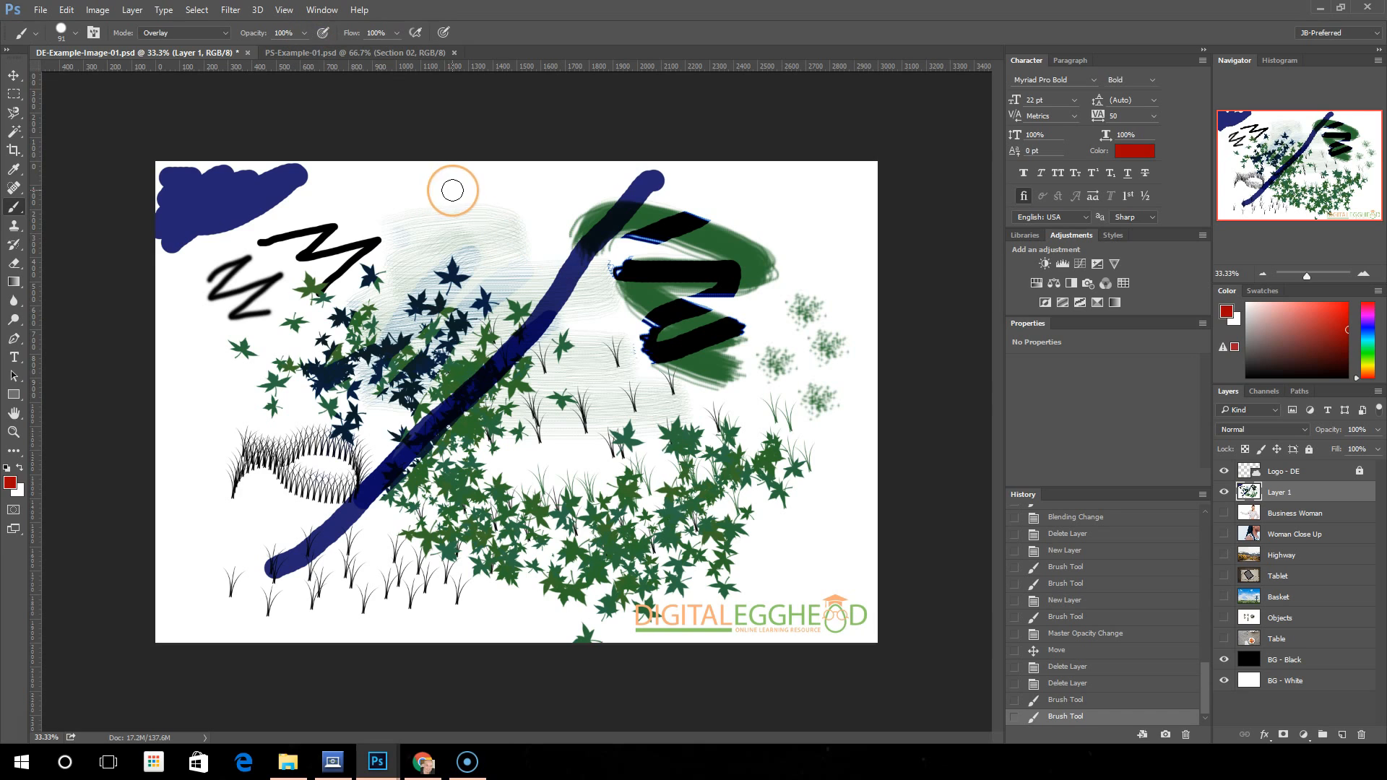
{"action": "left_click", "coordinate": [224, 36]}
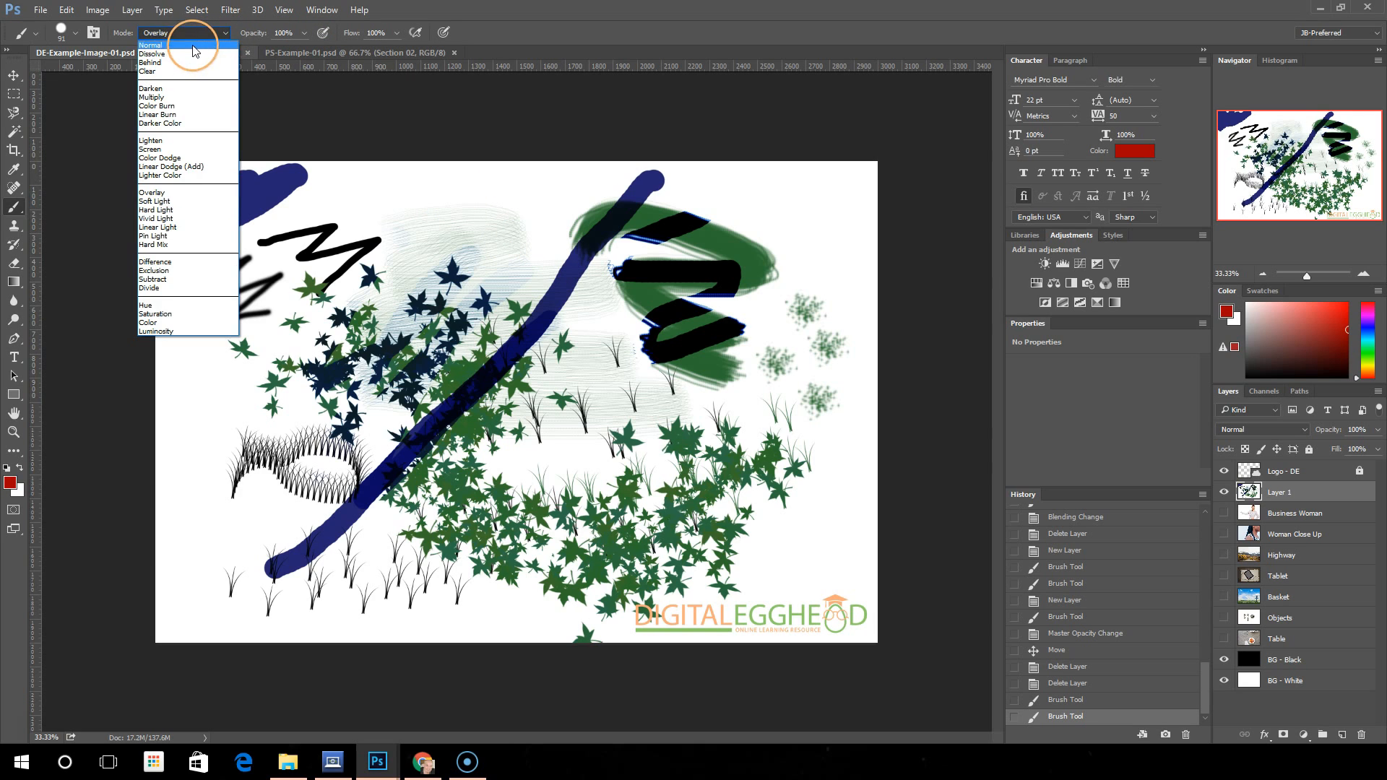
{"action": "left_click", "coordinate": [189, 45]}
{"action": "mouse_move", "coordinate": [381, 181]}
{"action": "left_mouse_down"}
{"action": "mouse_move", "coordinate": [485, 186]}
{"action": "mouse_move", "coordinate": [387, 210]}
{"action": "mouse_move", "coordinate": [426, 215]}
{"action": "left_mouse_up"}
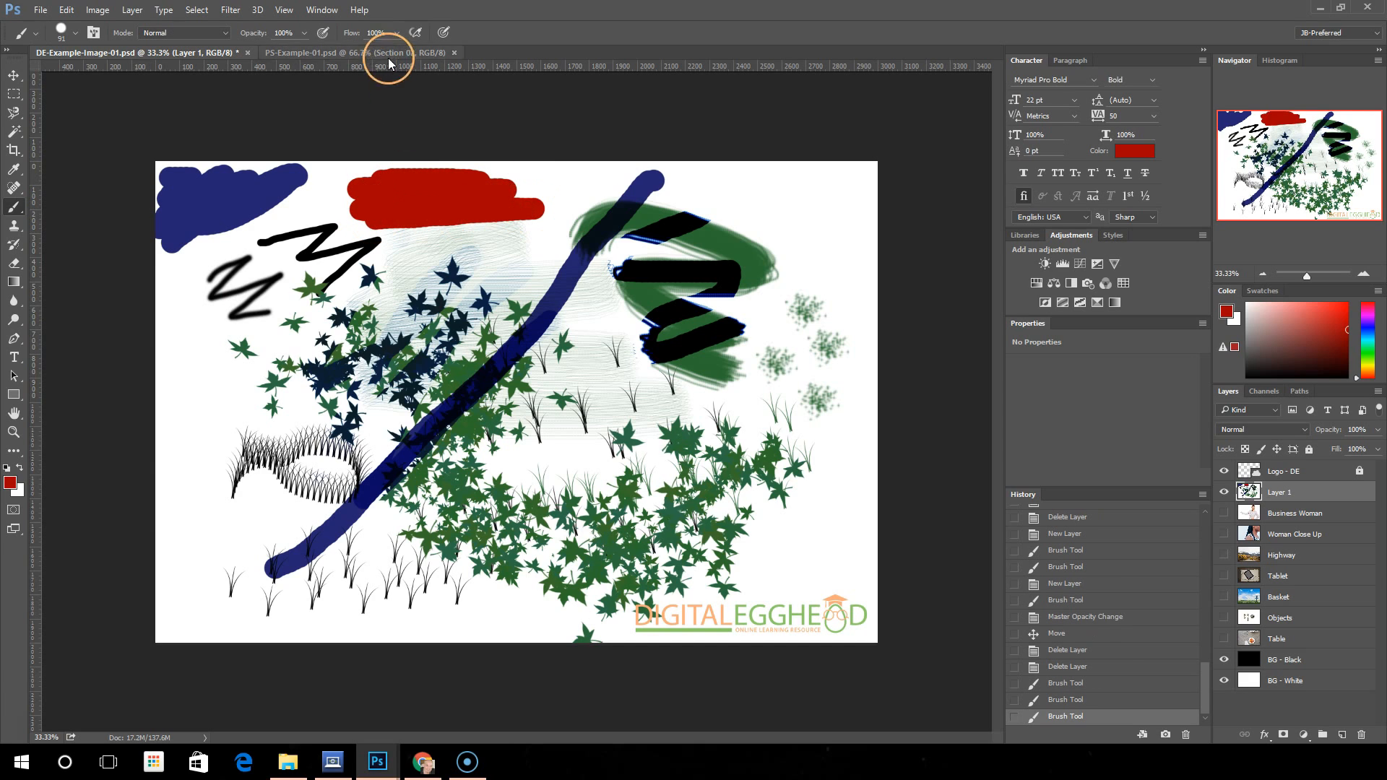
- Lower the brush flow to 10% and paint soft red build-up strokes below the solid scribble and near the upper-right corner of the canvas
{"action": "left_click", "coordinate": [347, 32]}
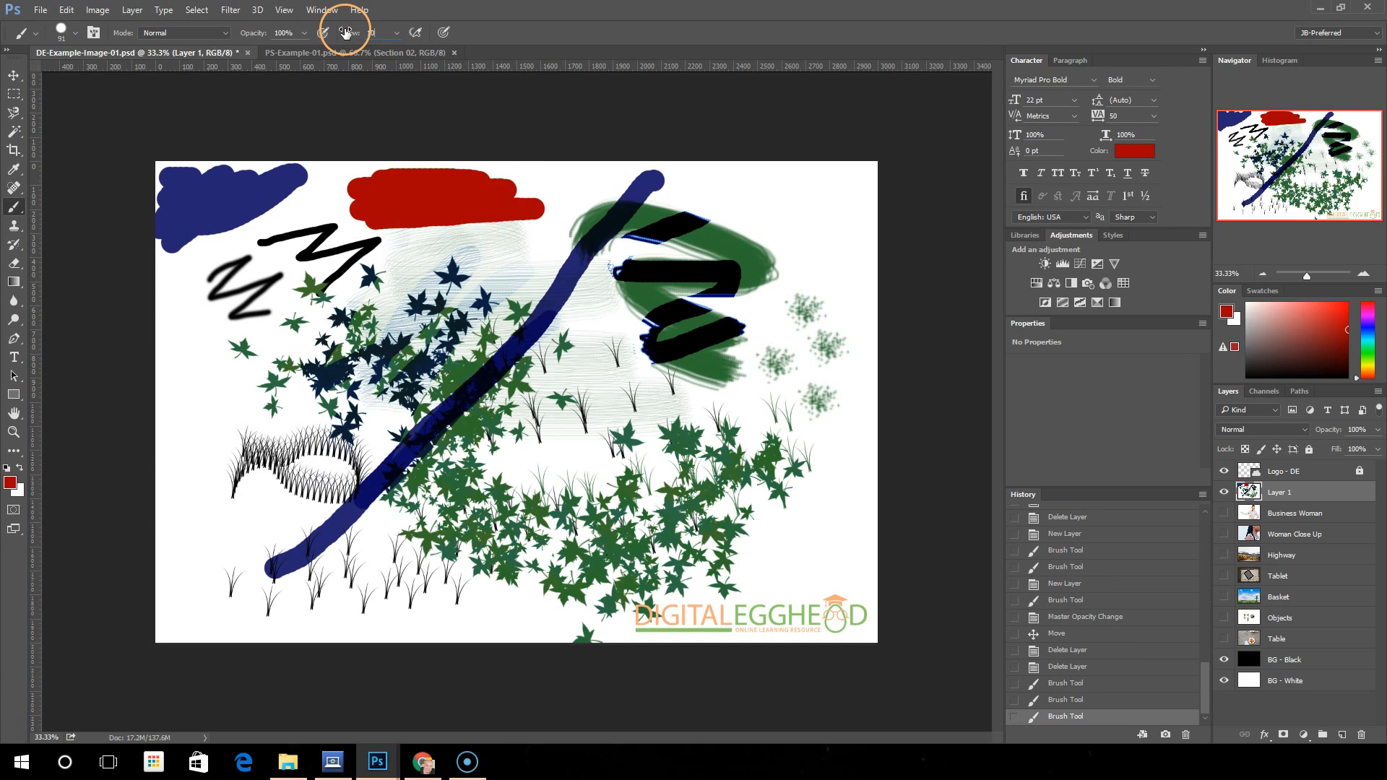
{"action": "mouse_move", "coordinate": [567, 176]}
{"action": "left_mouse_down"}
{"action": "mouse_move", "coordinate": [605, 182]}
{"action": "mouse_move", "coordinate": [571, 201]}
{"action": "mouse_move", "coordinate": [611, 184]}
{"action": "mouse_move", "coordinate": [492, 262]}
{"action": "mouse_move", "coordinate": [380, 267]}
{"action": "mouse_move", "coordinate": [582, 216]}
{"action": "mouse_move", "coordinate": [457, 264]}
{"action": "mouse_move", "coordinate": [463, 245]}
{"action": "mouse_move", "coordinate": [524, 235]}
{"action": "mouse_move", "coordinate": [455, 237]}
{"action": "mouse_move", "coordinate": [436, 257]}
{"action": "mouse_move", "coordinate": [470, 242]}
{"action": "left_mouse_up"}
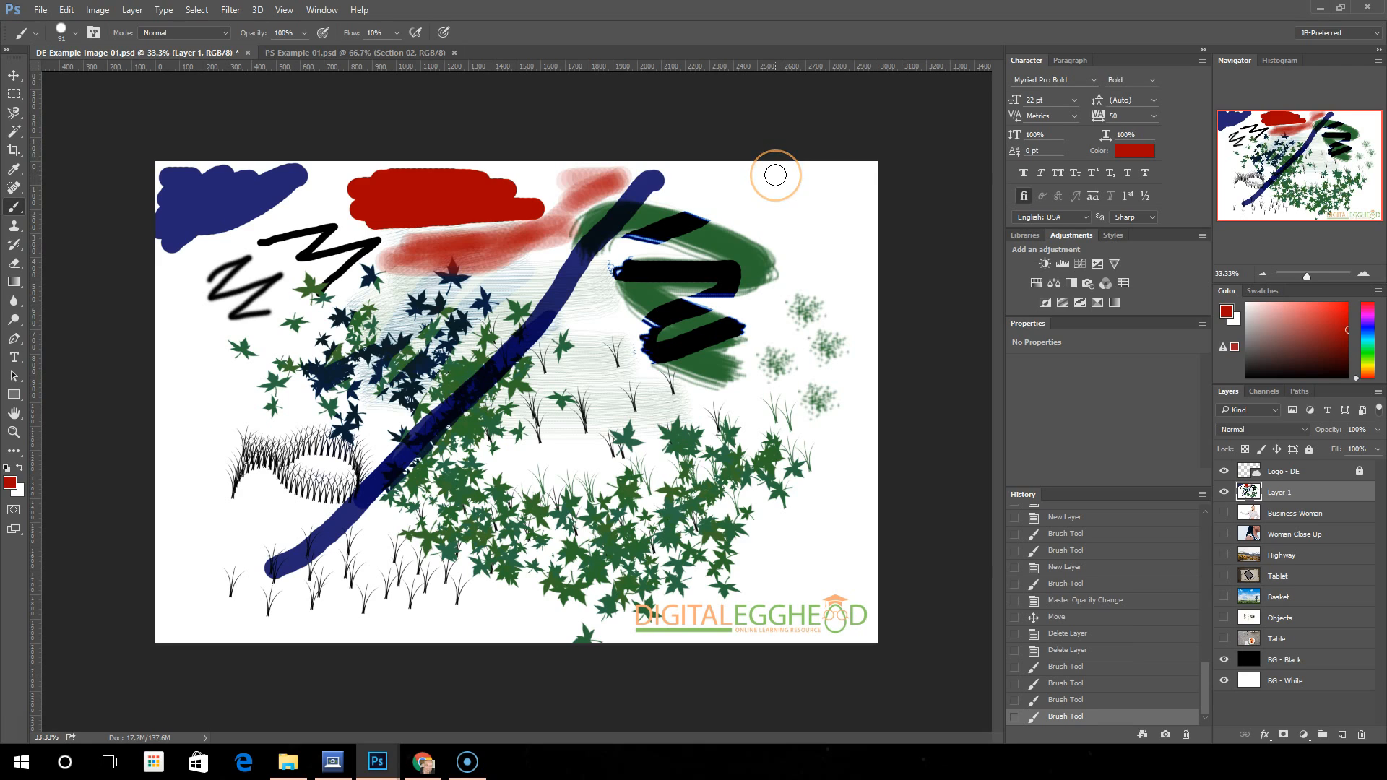
{"action": "mouse_move", "coordinate": [708, 166]}
{"action": "left_mouse_down"}
{"action": "mouse_move", "coordinate": [691, 185]}
{"action": "mouse_move", "coordinate": [738, 183]}
{"action": "left_mouse_up"}
{"action": "mouse_move", "coordinate": [759, 185]}
{"action": "left_mouse_down"}
{"action": "mouse_move", "coordinate": [835, 192]}
{"action": "mouse_move", "coordinate": [814, 188]}
{"action": "mouse_move", "coordinate": [802, 224]}
{"action": "mouse_move", "coordinate": [770, 198]}
{"action": "mouse_move", "coordinate": [790, 217]}
{"action": "mouse_move", "coordinate": [709, 202]}
{"action": "mouse_move", "coordinate": [747, 191]}
{"action": "mouse_move", "coordinate": [713, 196]}
{"action": "left_mouse_up"}
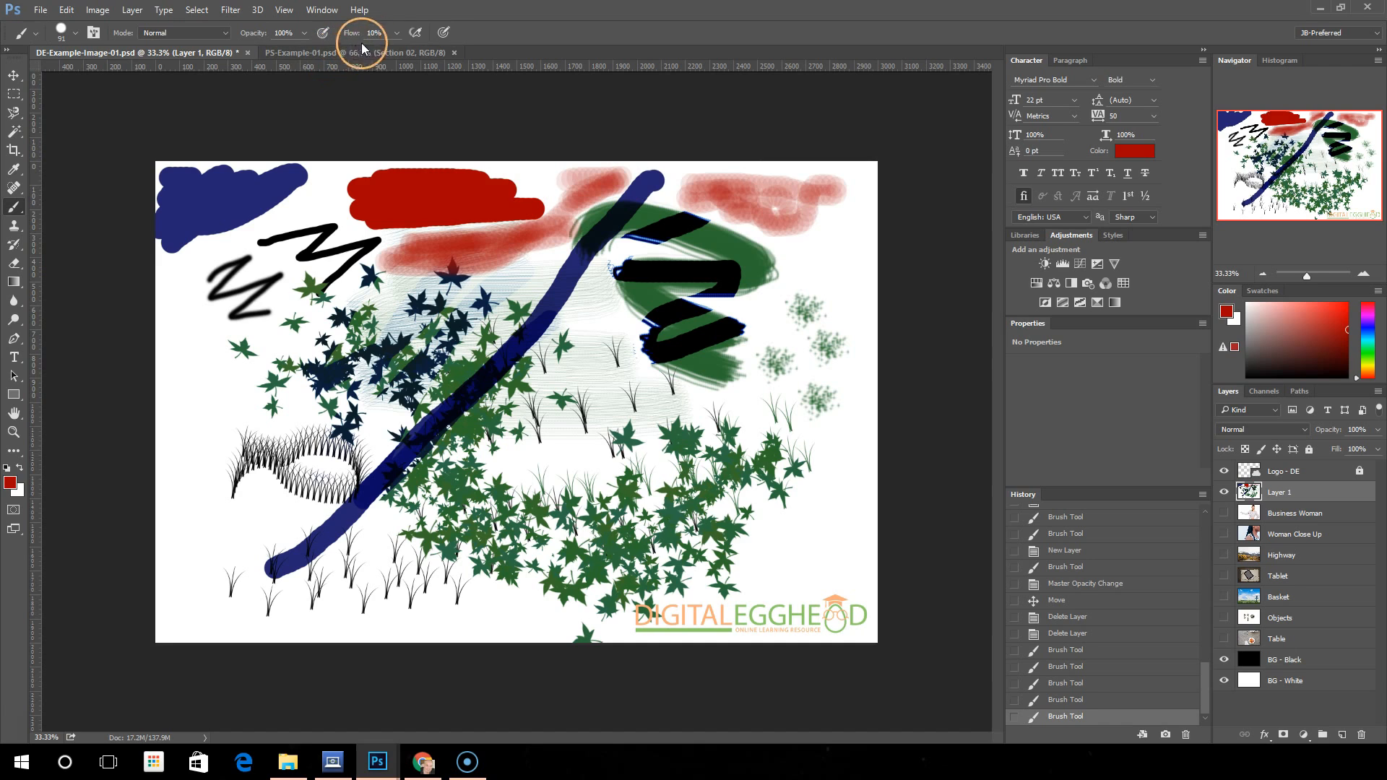
- Enable airbrush-style build-up and choose the 174 px spatter brush tip
{"action": "left_click", "coordinate": [415, 33]}
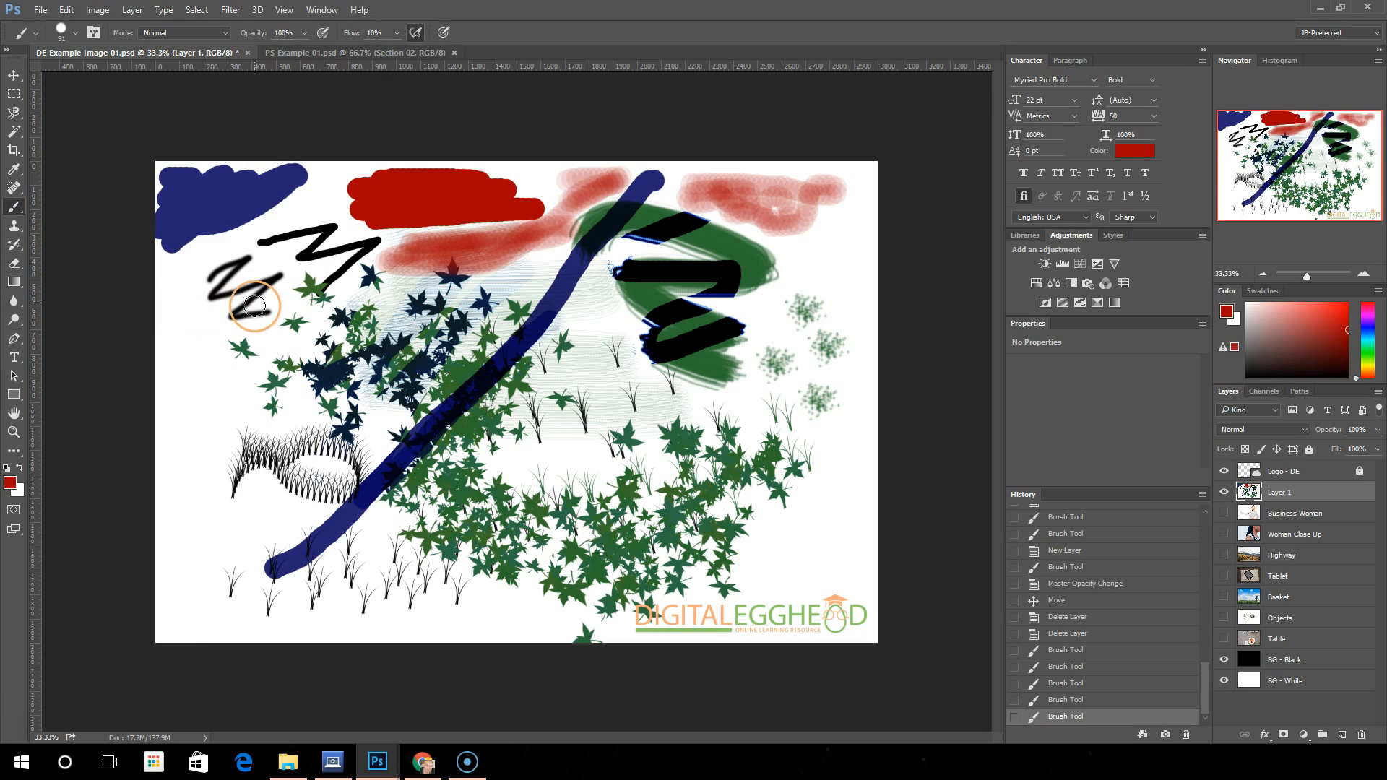
{"action": "right_click", "coordinate": [212, 299]}
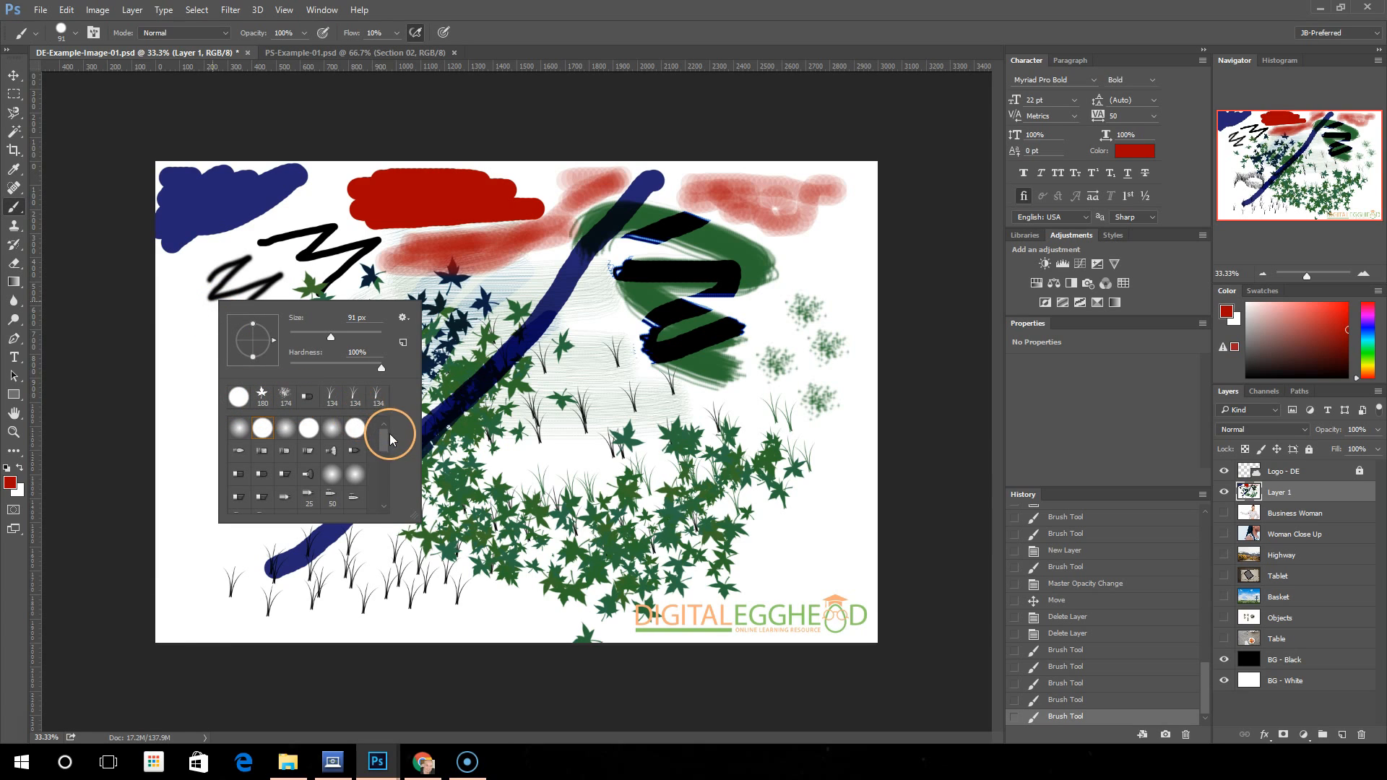
{"action": "left_click", "coordinate": [283, 396]}
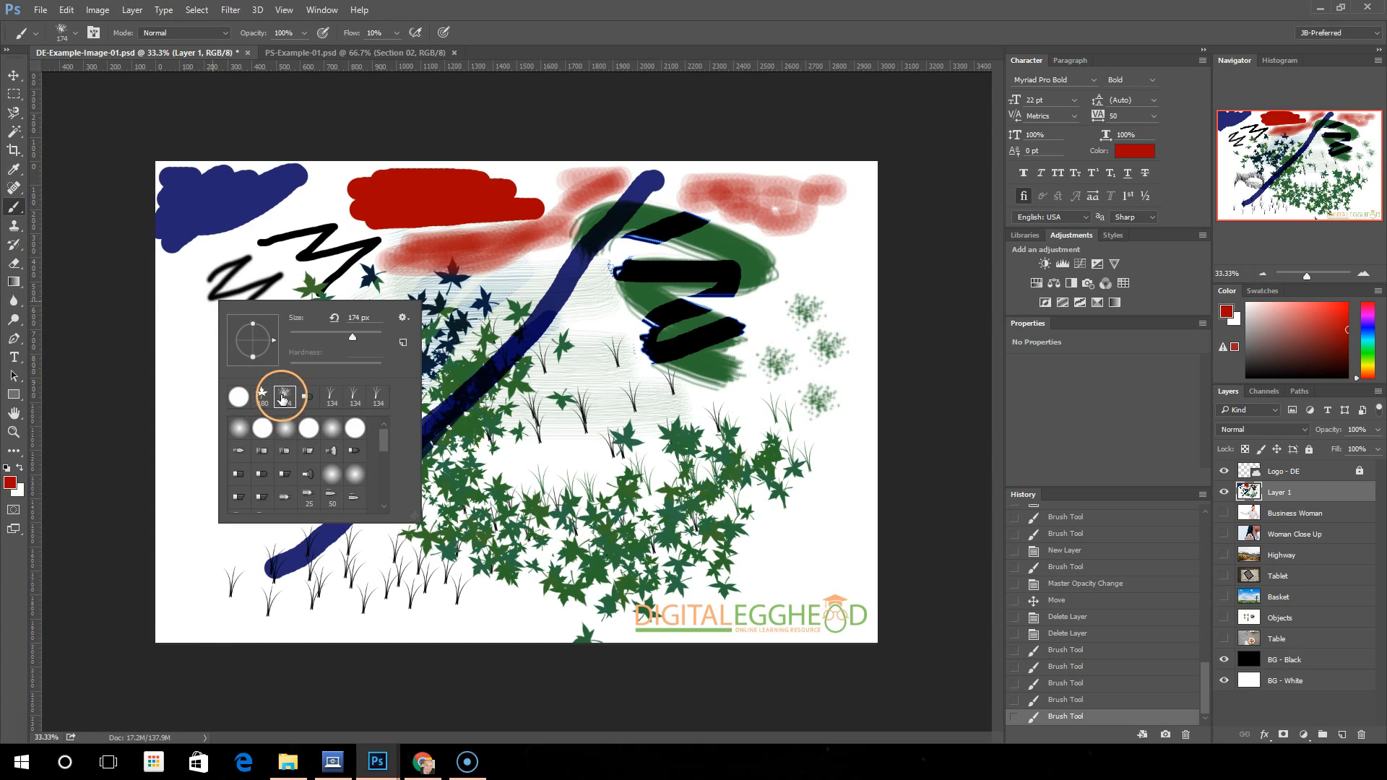
{"action": "left_click", "coordinate": [424, 92]}
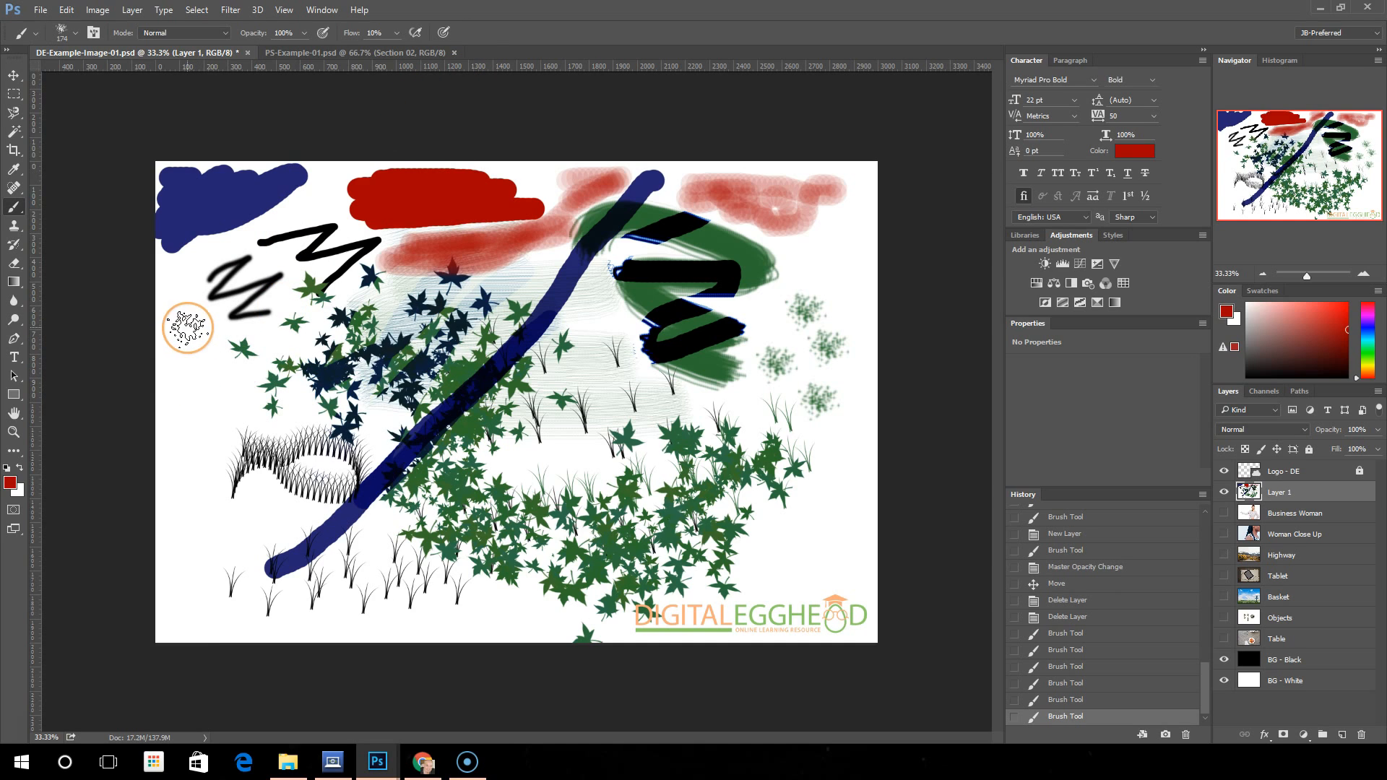
- Undo the spatter test dabs and restore the brush flow to 100%
{"action": "key", "text": "ctrl+alt+z"}
{"action": "key", "text": "ctrl+alt+z"}
{"action": "key", "text": "ctrl+alt+z"}
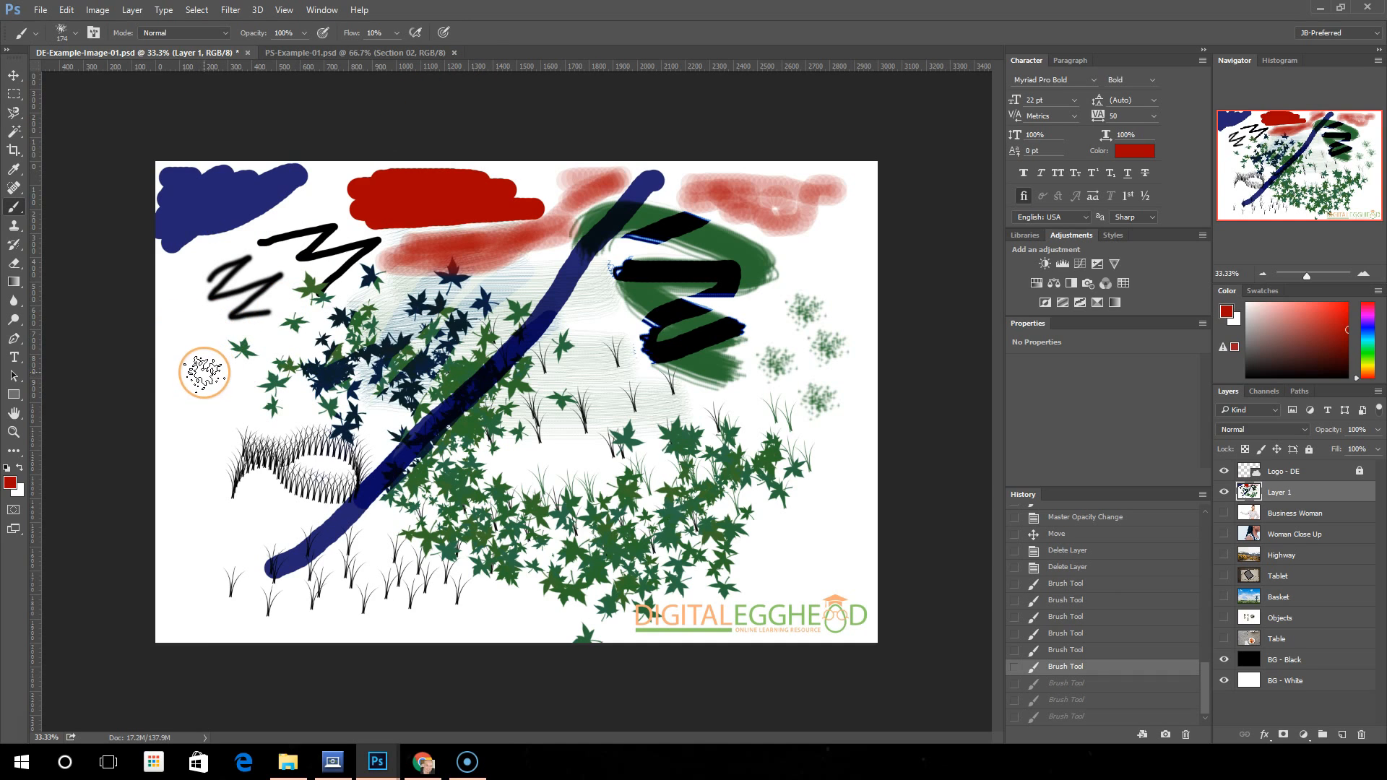
{"action": "left_click_drag", "start_coordinate": [398, 49], "coordinate": [455, 50]}
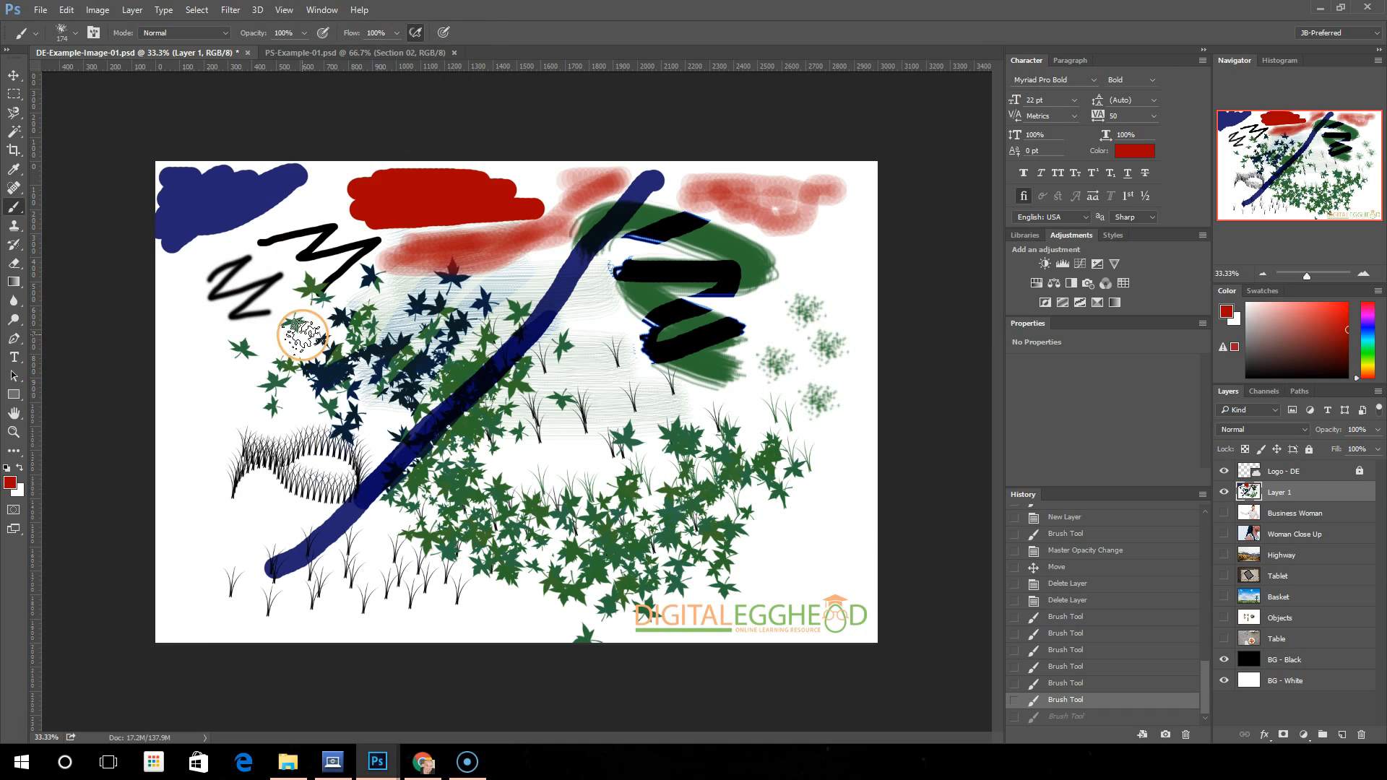
- Paint red spatter dabs along the canvas's left side, undo the last dab, and paint a dense spatter scribble in the lower-left corner
{"action": "left_click", "coordinate": [193, 410]}
{"action": "left_click_drag", "start_coordinate": [194, 409], "coordinate": [195, 430]}
{"action": "left_click", "coordinate": [190, 485]}
{"action": "left_click_drag", "start_coordinate": [207, 532], "coordinate": [249, 538]}
{"action": "left_click", "coordinate": [282, 513]}
{"action": "left_click", "coordinate": [185, 508]}
{"action": "key", "text": "ctrl+z"}
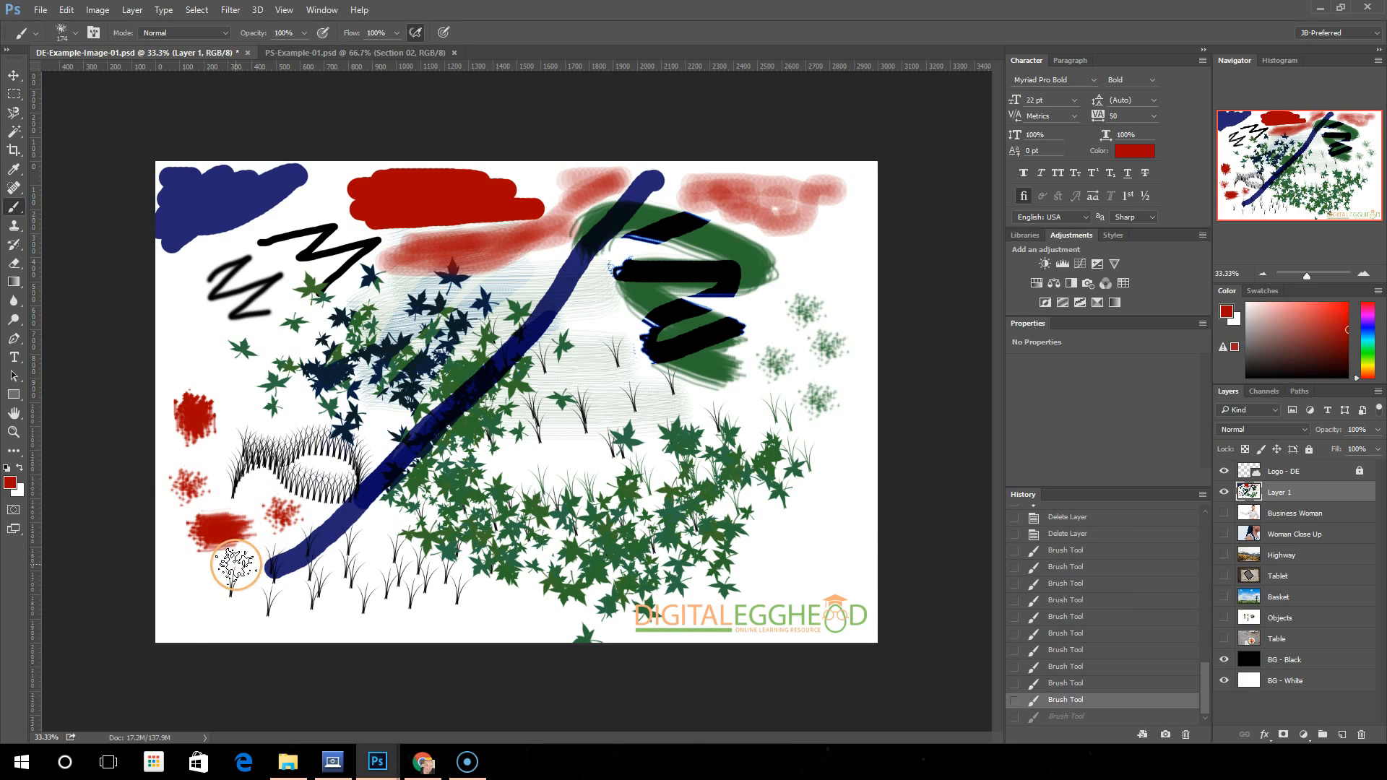
{"action": "mouse_move", "coordinate": [195, 578]}
{"action": "left_mouse_down"}
{"action": "mouse_move", "coordinate": [205, 590]}
{"action": "mouse_move", "coordinate": [209, 571]}
{"action": "mouse_move", "coordinate": [182, 558]}
{"action": "mouse_move", "coordinate": [177, 600]}
{"action": "mouse_move", "coordinate": [210, 620]}
{"action": "mouse_move", "coordinate": [275, 553]}
{"action": "mouse_move", "coordinate": [261, 508]}
{"action": "mouse_move", "coordinate": [196, 500]}
{"action": "mouse_move", "coordinate": [170, 532]}
{"action": "mouse_move", "coordinate": [185, 523]}
{"action": "left_mouse_up"}
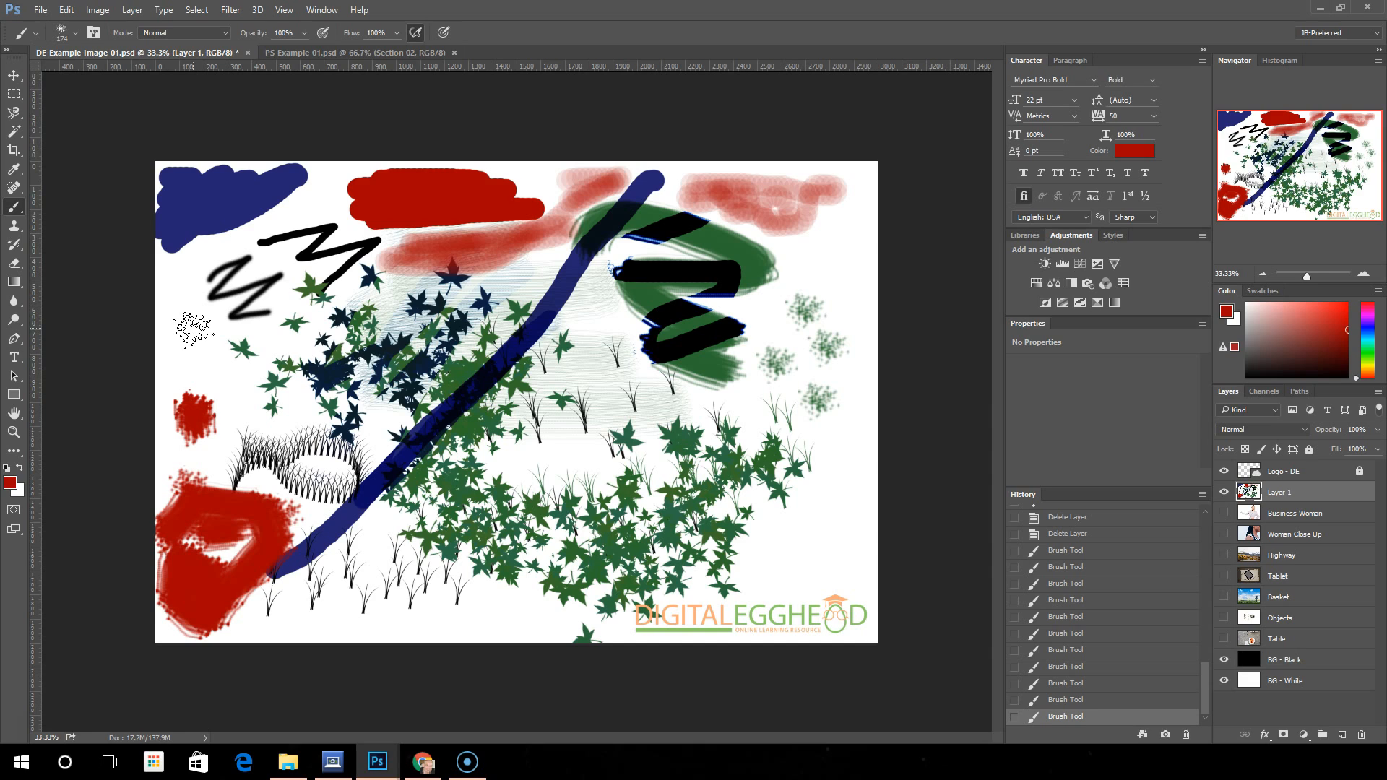
- Delete the painted Layer 1, create a new layer above Business Woman, and fill it with the white background color
{"action": "left_click", "coordinate": [21, 210]}
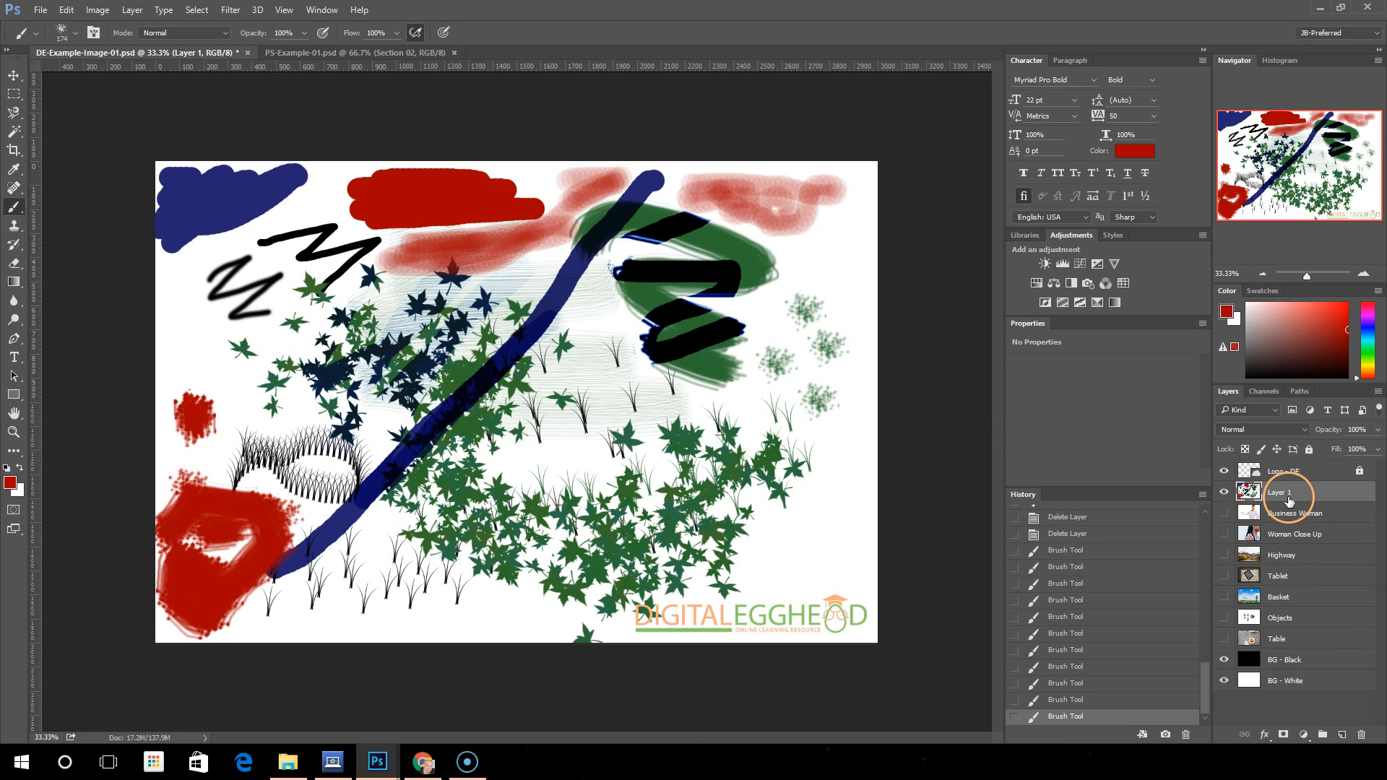
{"action": "left_click_drag", "start_coordinate": [1288, 497], "coordinate": [1361, 735]}
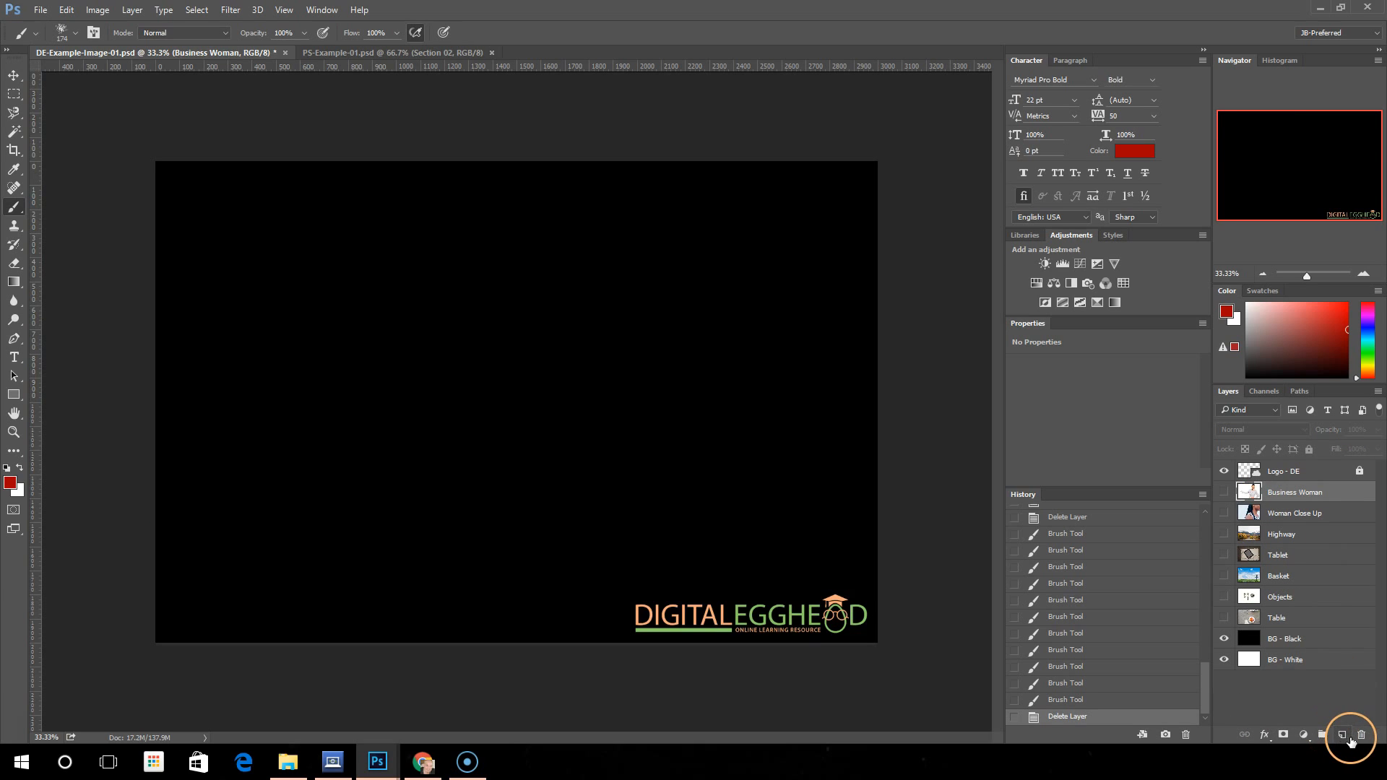
{"action": "left_click", "coordinate": [1342, 735]}
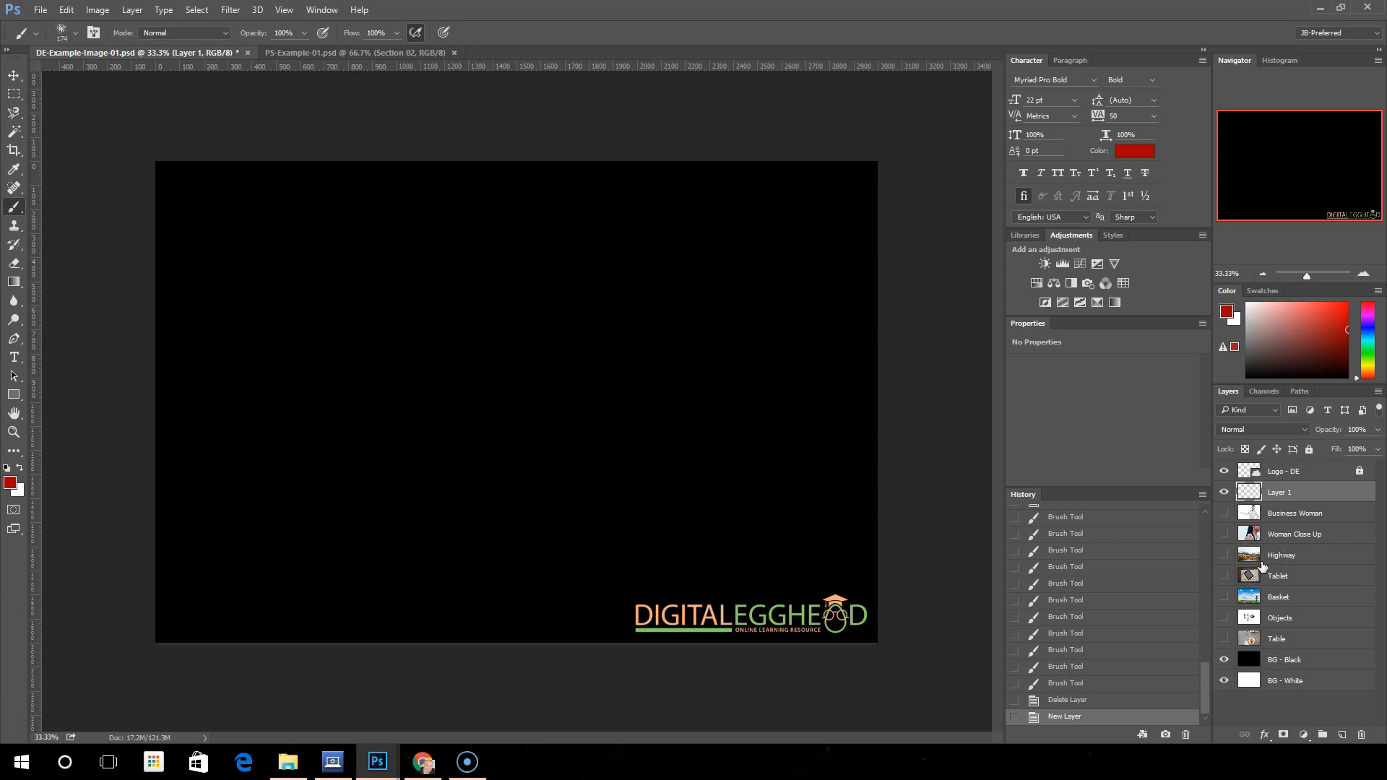
{"action": "key", "text": "ctrl+BackSpace"}
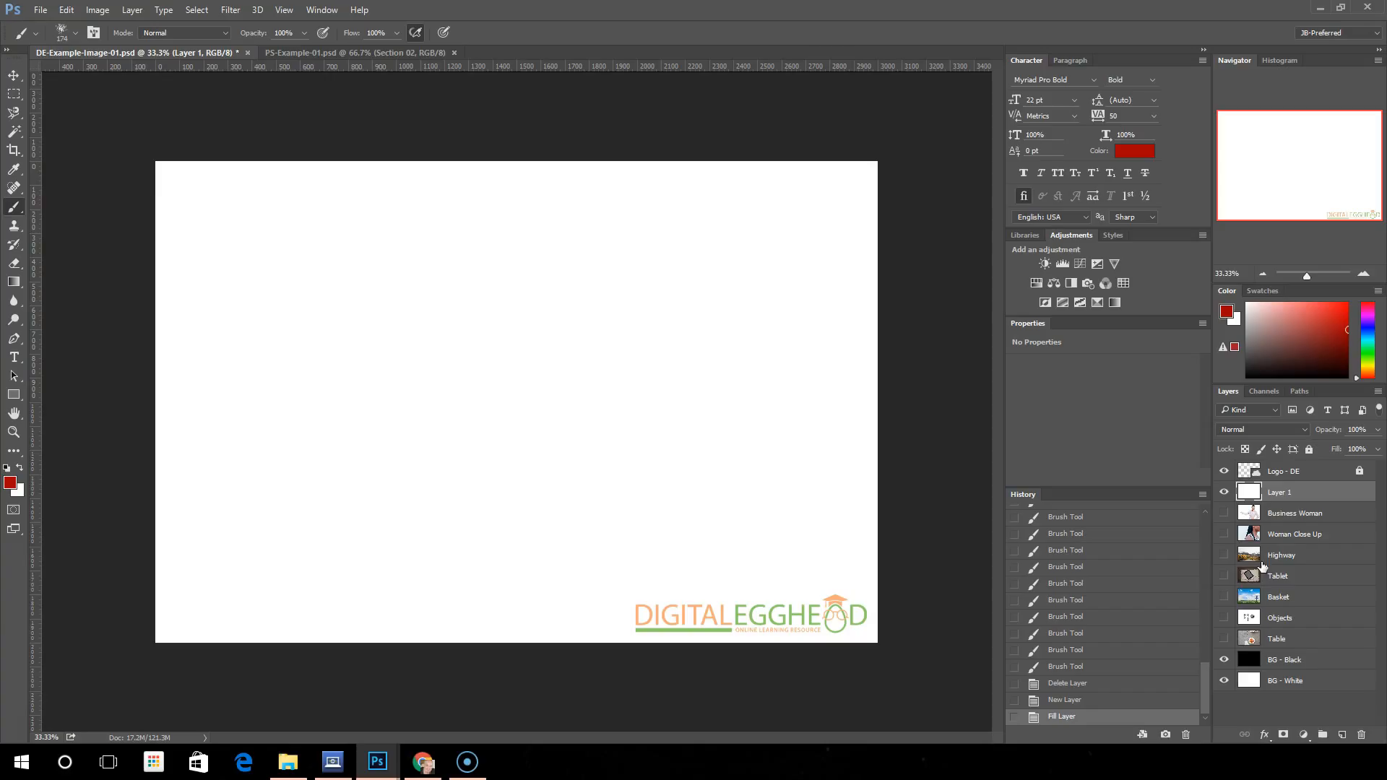
- Switch to the Pencil tool
{"action": "right_click", "coordinate": [23, 210]}
{"action": "left_click", "coordinate": [58, 219]}
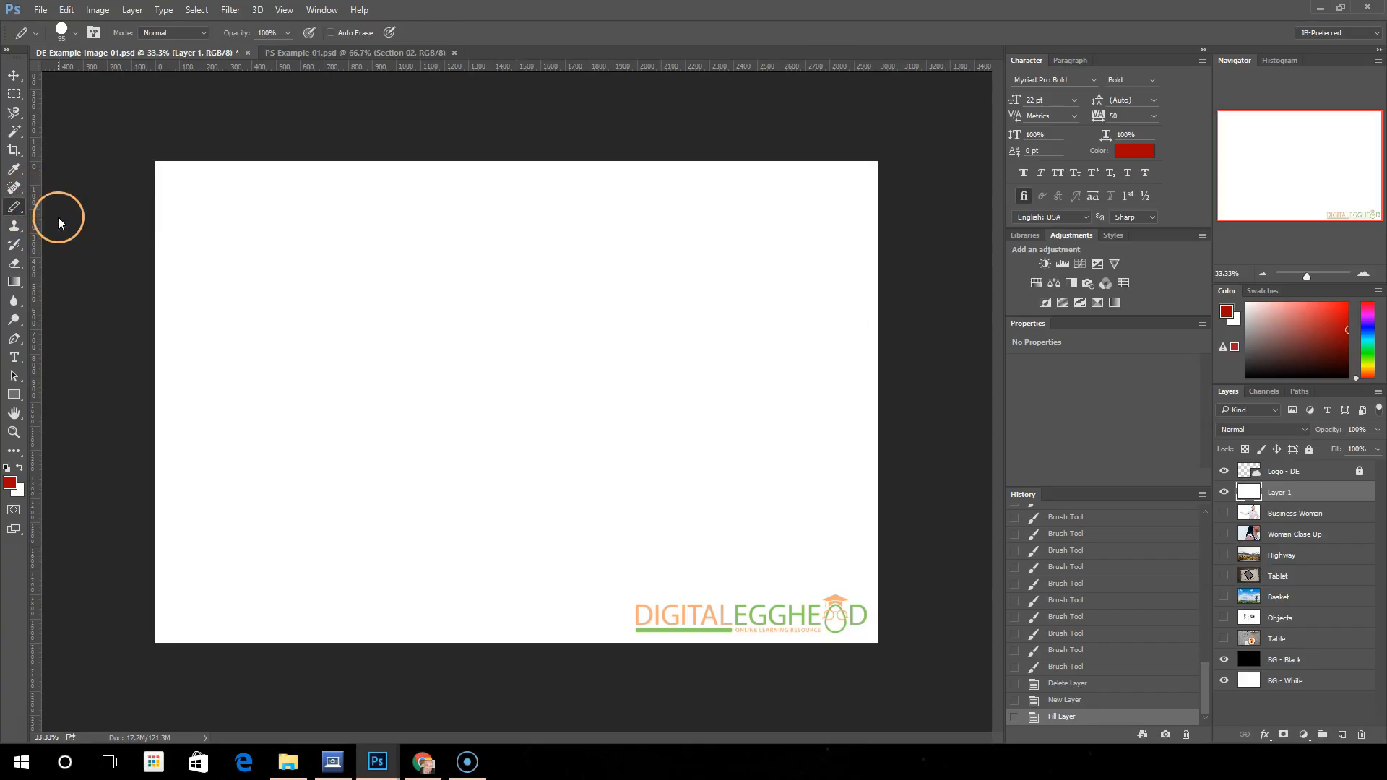
{"action": "right_click", "coordinate": [20, 211]}
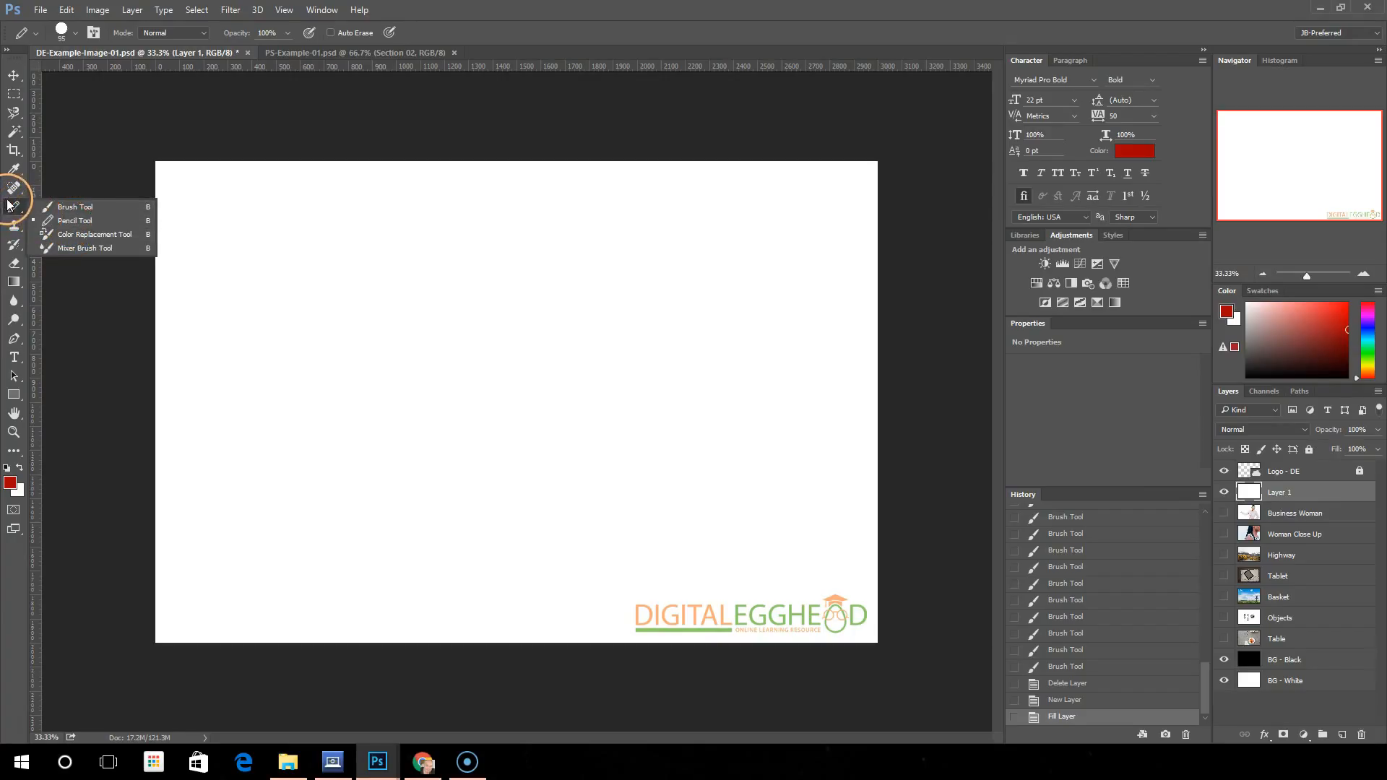
{"action": "left_click", "coordinate": [13, 210]}
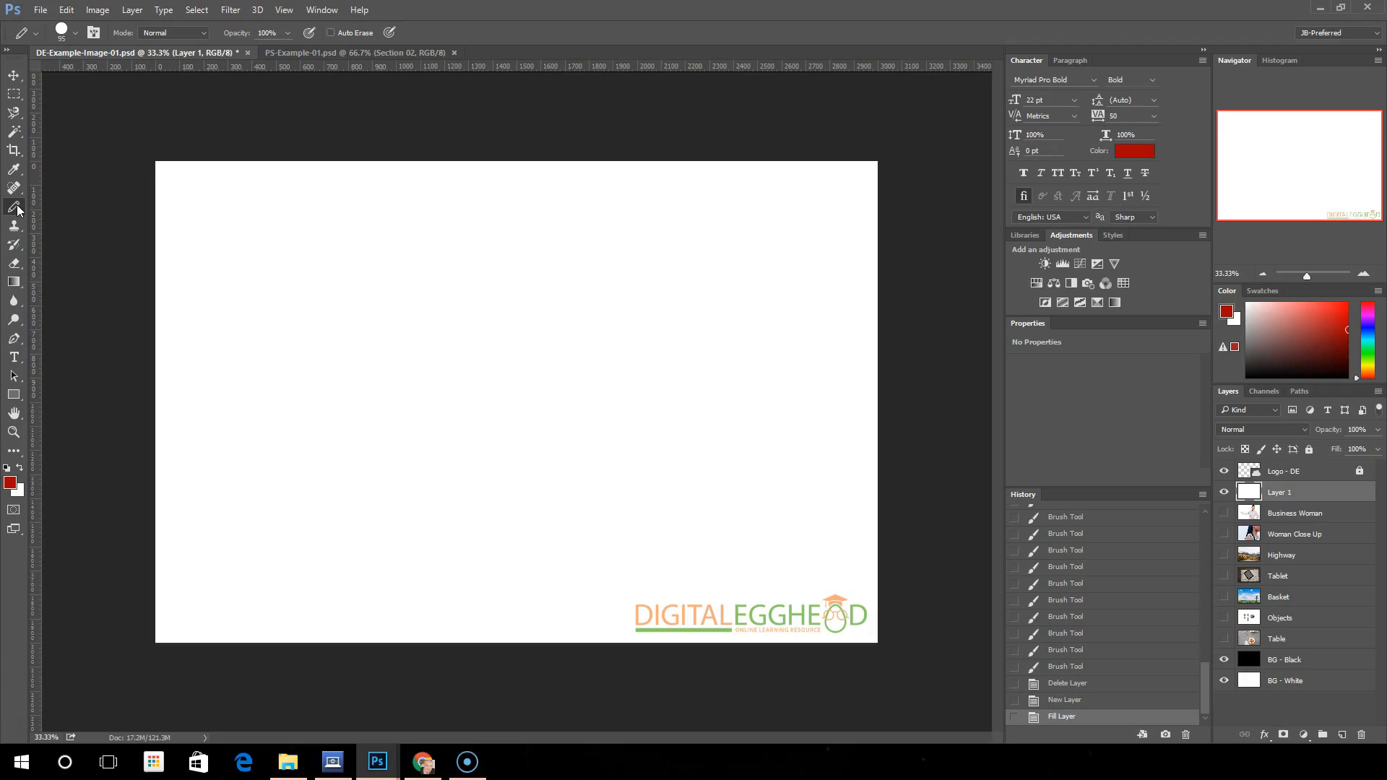
{"action": "left_click", "coordinate": [18, 210]}
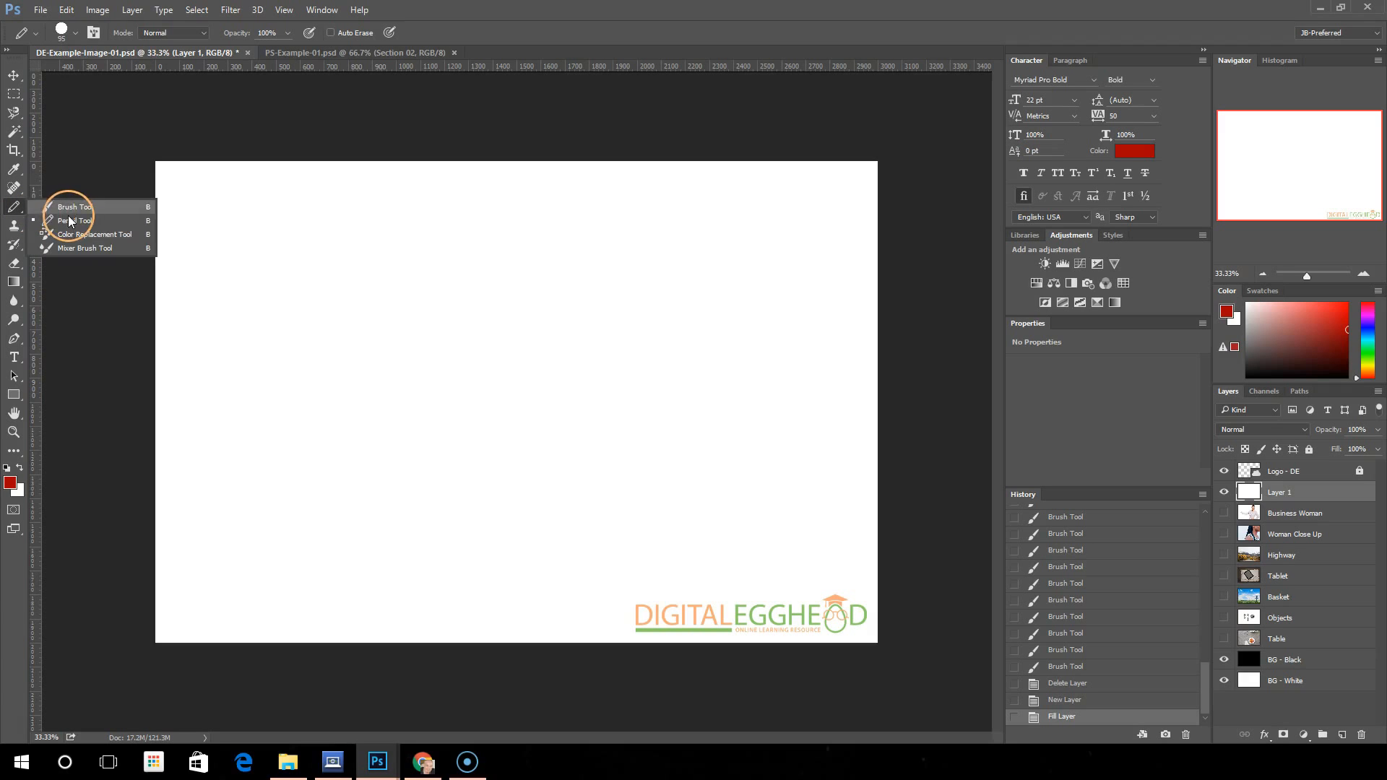
- Look through the tips available for the Pencil tool in the brush preset picker
{"action": "right_click", "coordinate": [219, 241]}
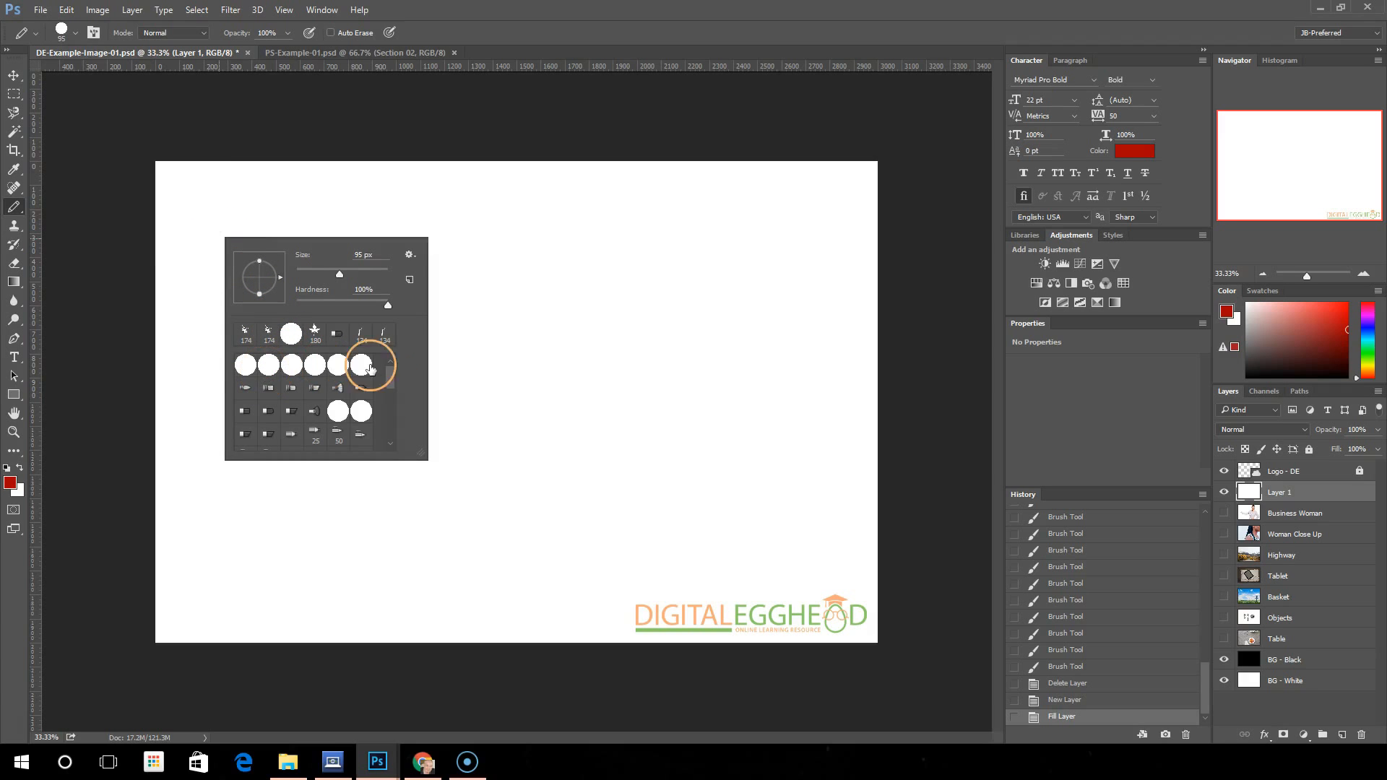
{"action": "scroll", "coordinate": [272, 385], "scroll_direction": "down", "scroll_amount": 2}
{"action": "scroll", "coordinate": [271, 384], "scroll_direction": "down", "scroll_amount": 5}
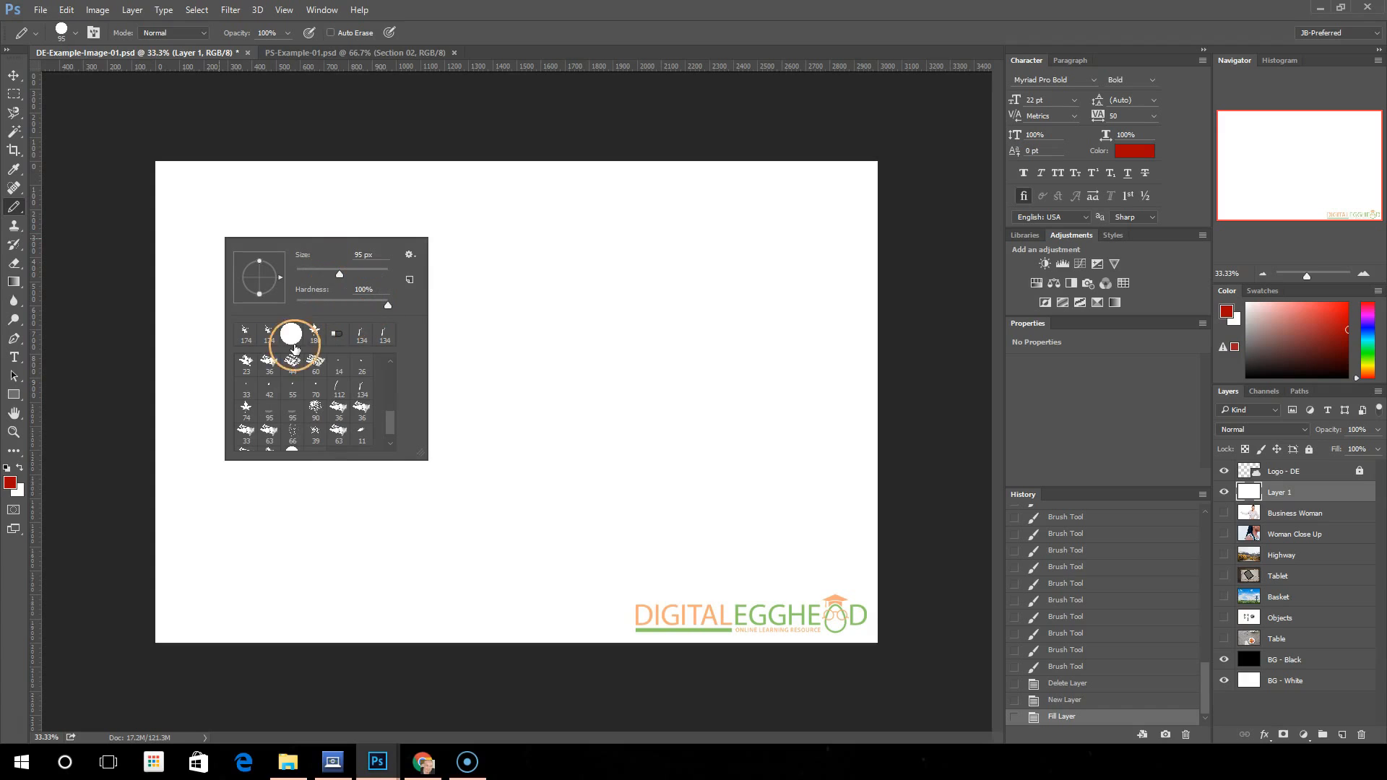
{"action": "scroll", "coordinate": [343, 419], "scroll_direction": "up", "scroll_amount": 6}
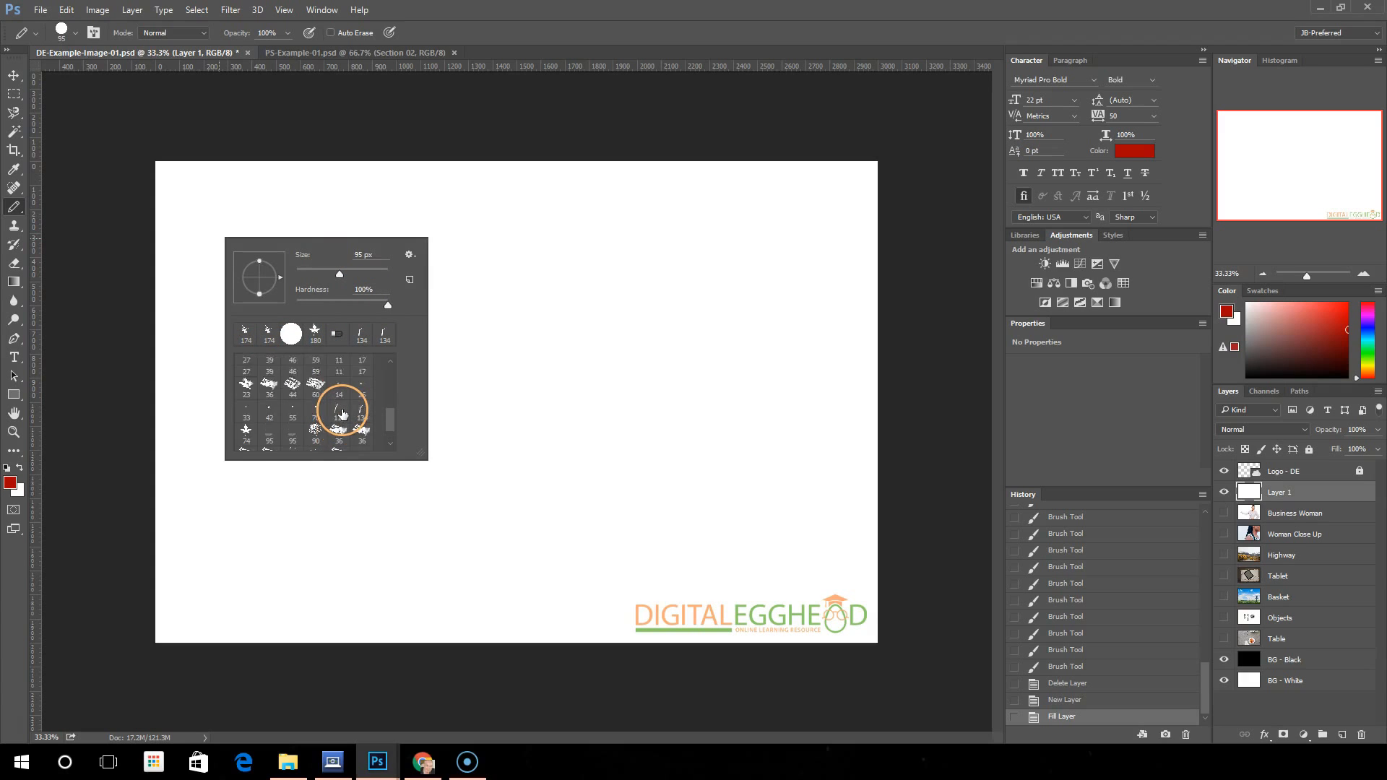
{"action": "left_click", "coordinate": [13, 207]}
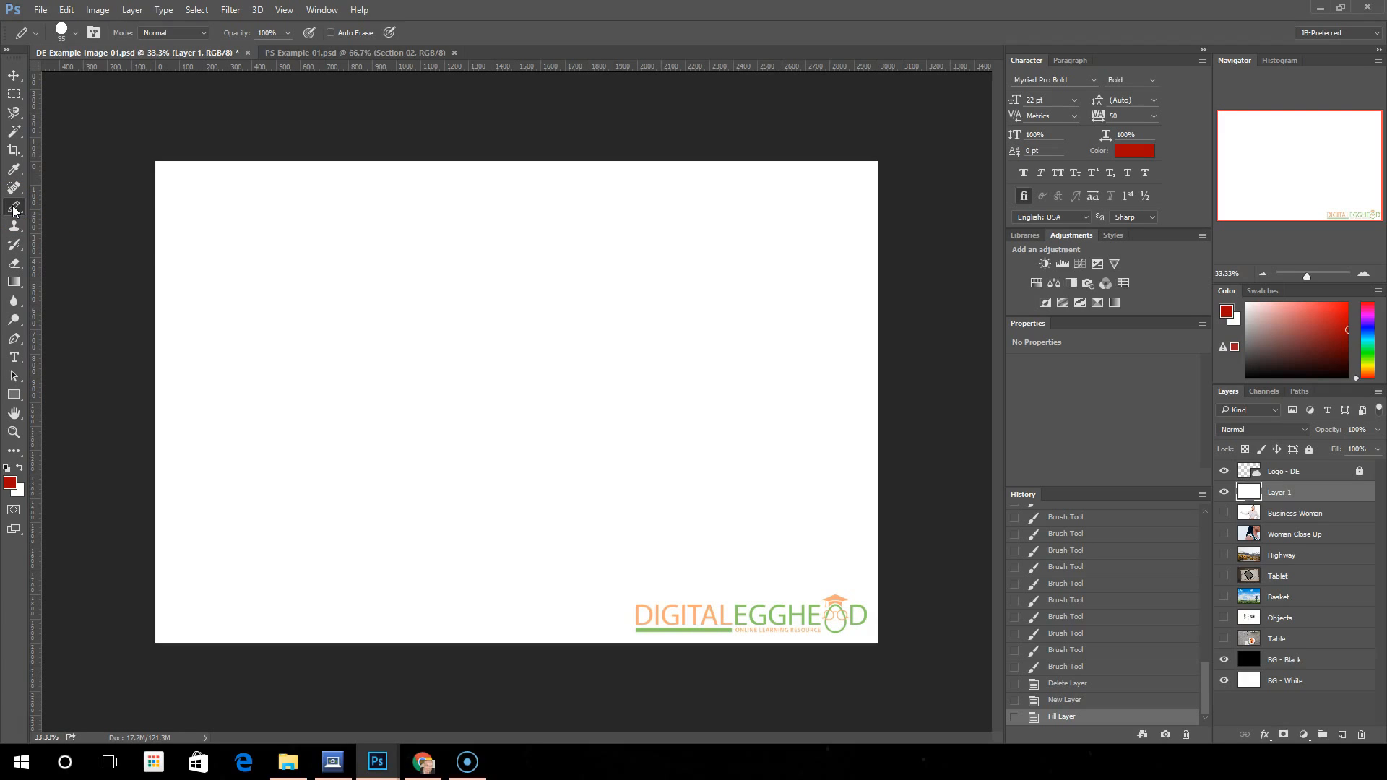
{"action": "right_click", "coordinate": [13, 207]}
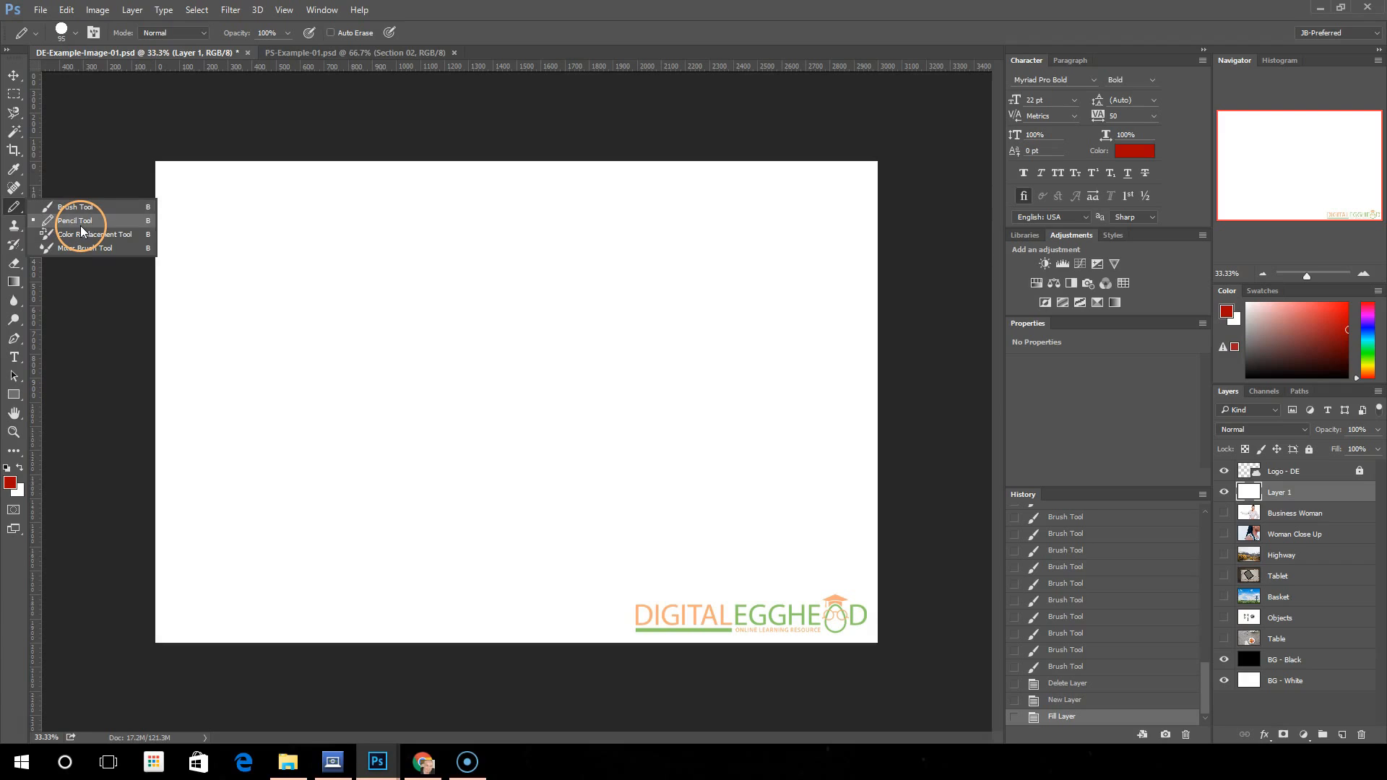
{"action": "left_click", "coordinate": [20, 208]}
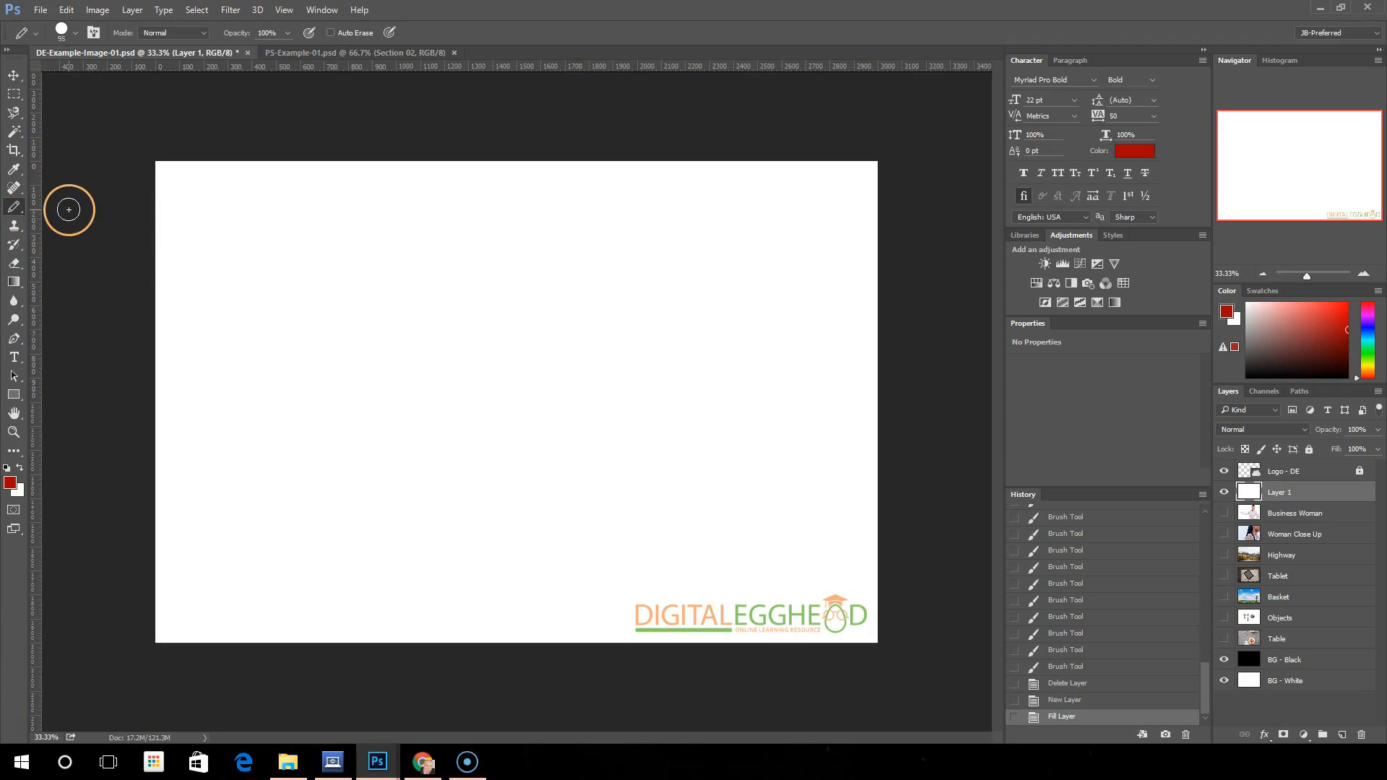
- Draw a short red zigzag with the Pencil tool in the upper-left area of the canvas and undo it
{"action": "right_click", "coordinate": [13, 210]}
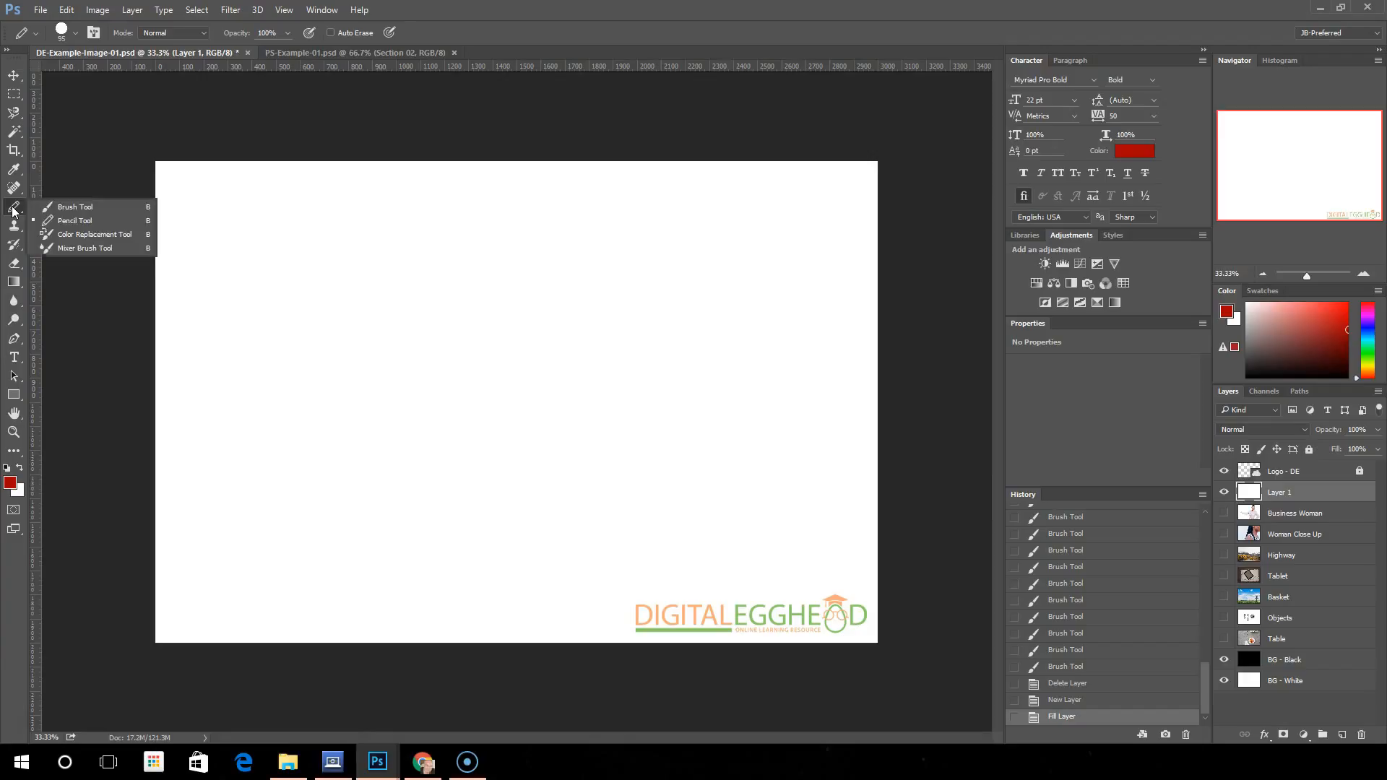
{"action": "left_click", "coordinate": [62, 220]}
{"action": "mouse_move", "coordinate": [218, 245]}
{"action": "left_mouse_down"}
{"action": "mouse_move", "coordinate": [231, 282]}
{"action": "mouse_move", "coordinate": [322, 253]}
{"action": "left_mouse_up"}
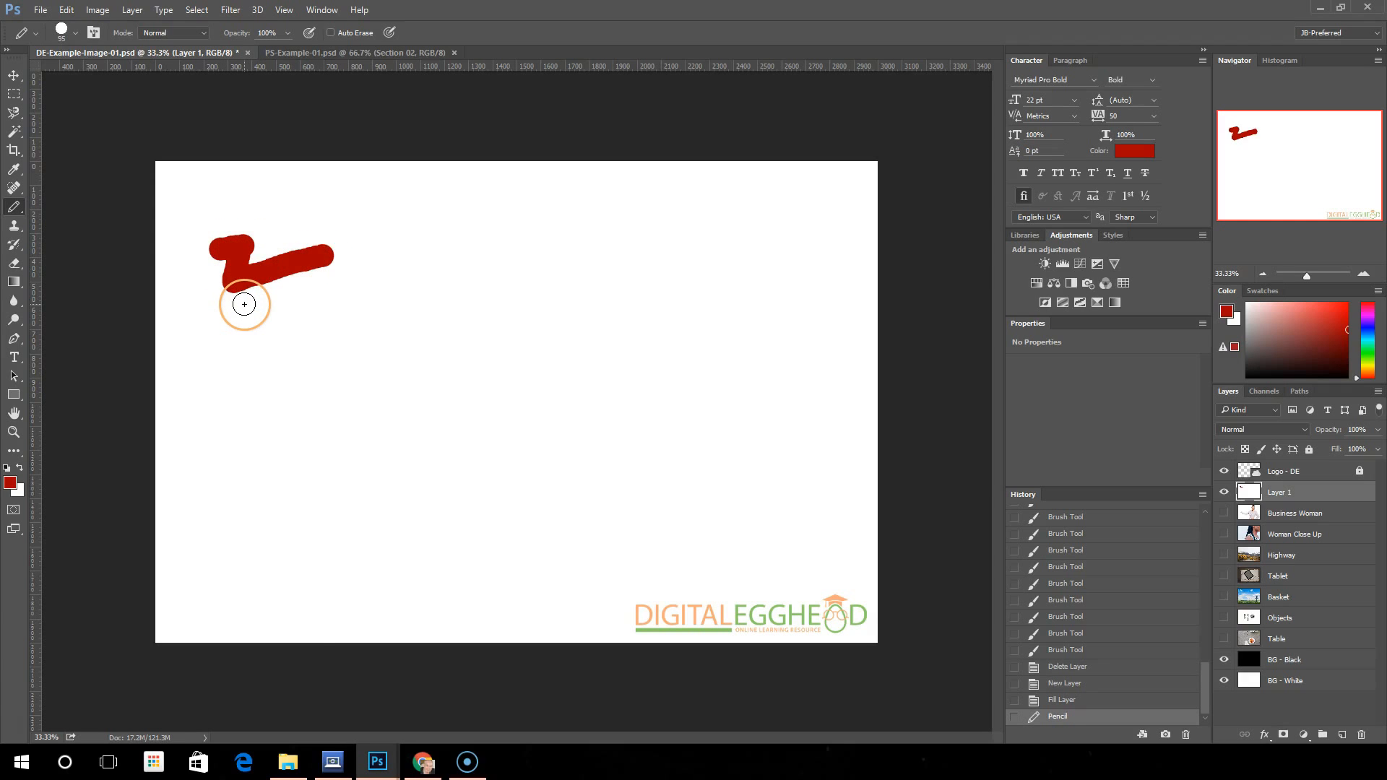
{"action": "key", "text": "ctrl+z"}
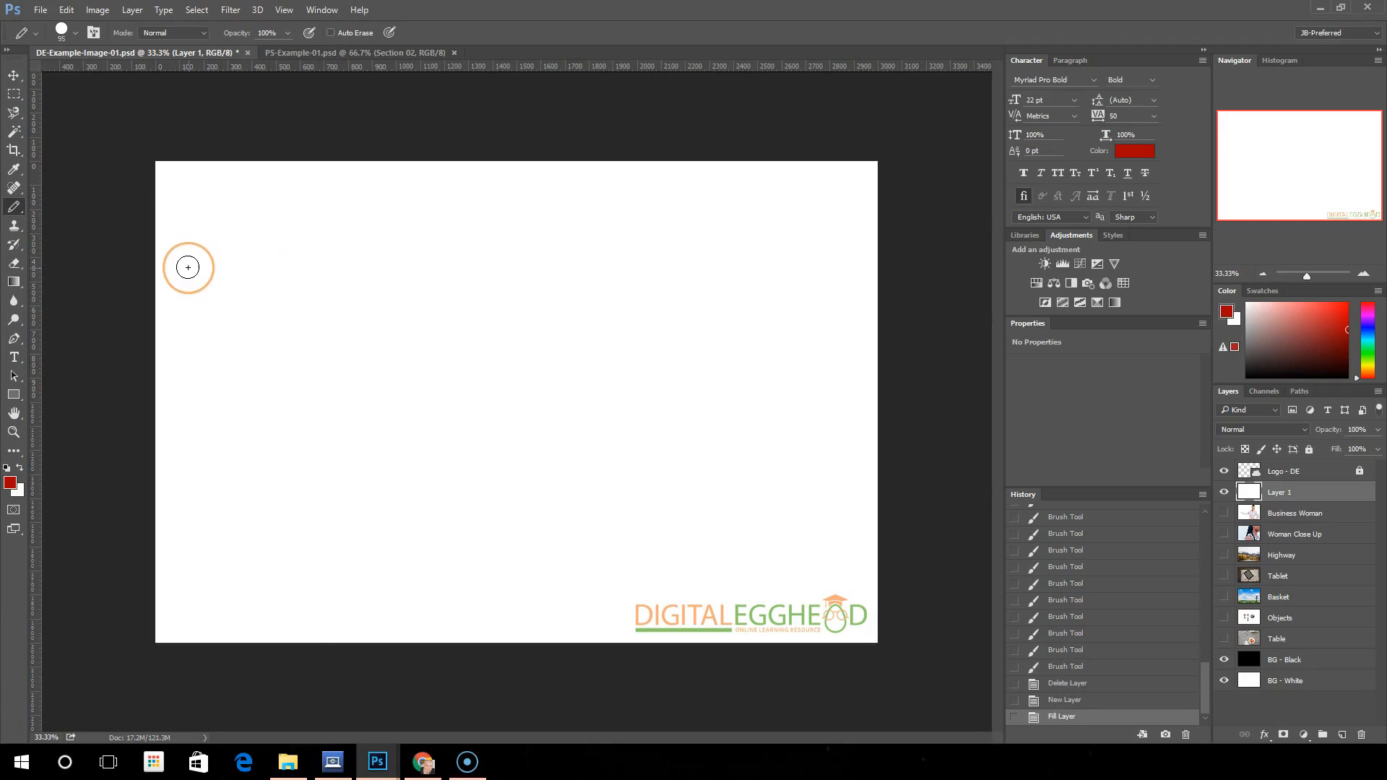
- Switch to the Color Replacement tool
{"action": "right_click", "coordinate": [15, 209]}
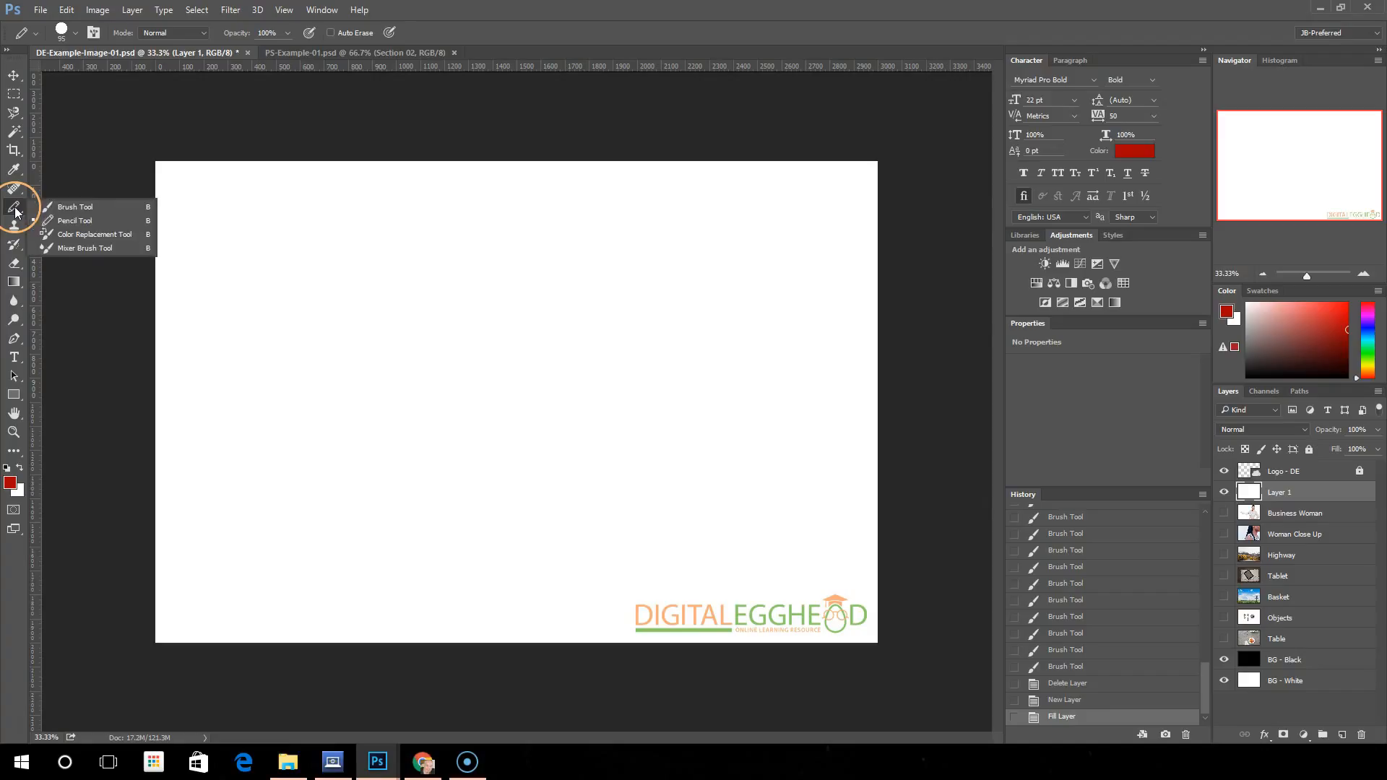
{"action": "left_click", "coordinate": [70, 235]}
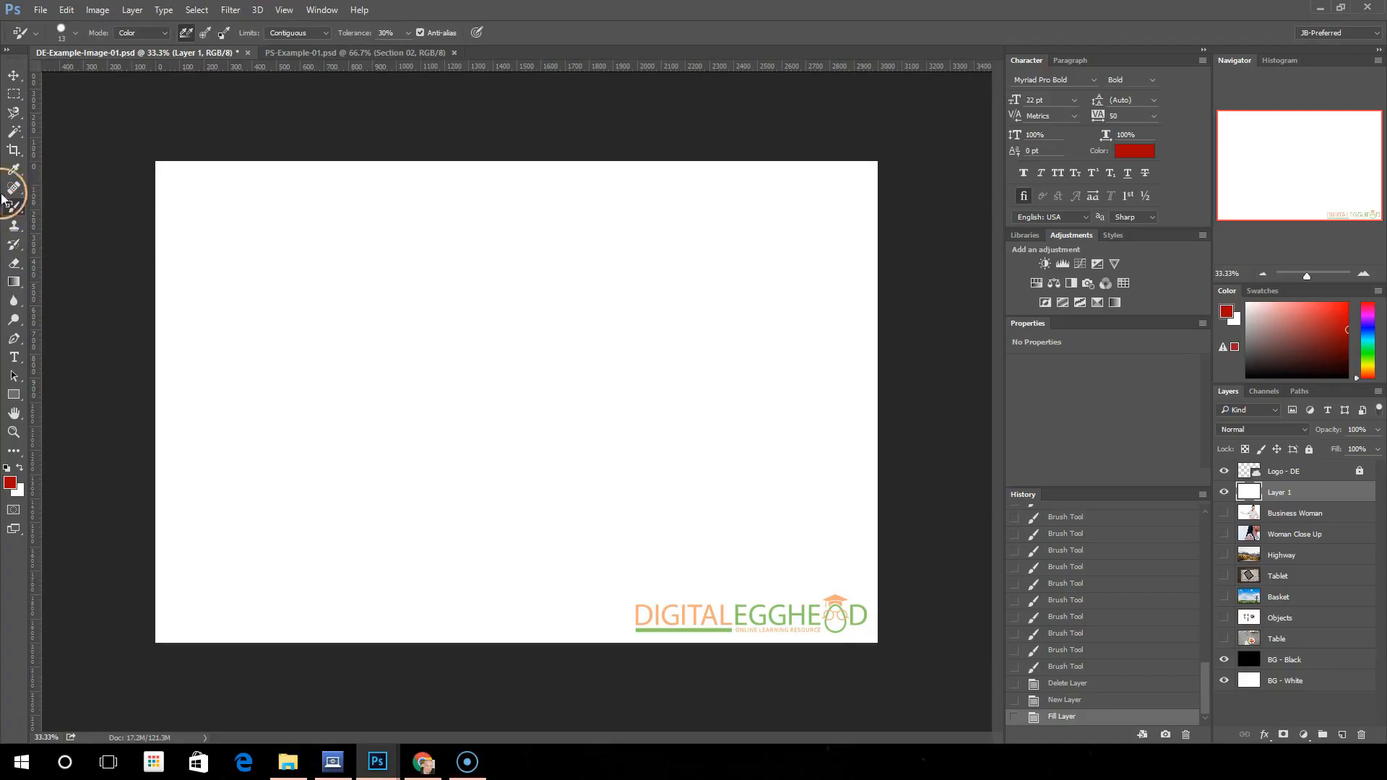